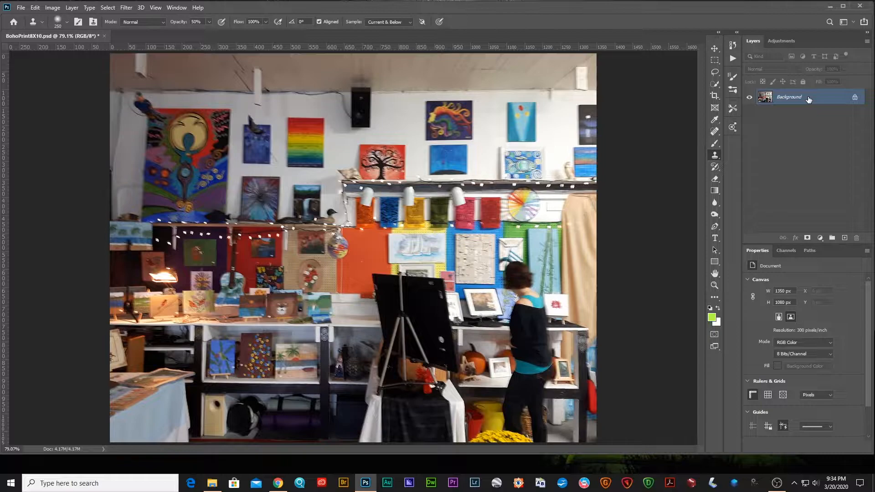
# Step: Duplicate the Background layer and apply a Mezzotint filter of type Medium Lines to the copy
pyautogui.moveTo(809, 100); pyautogui.dragTo(845, 238)
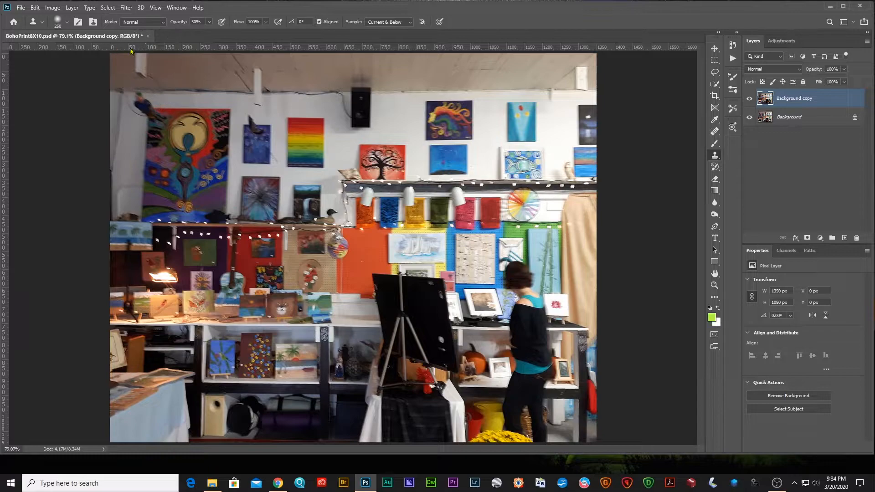
pyautogui.click(126, 8)
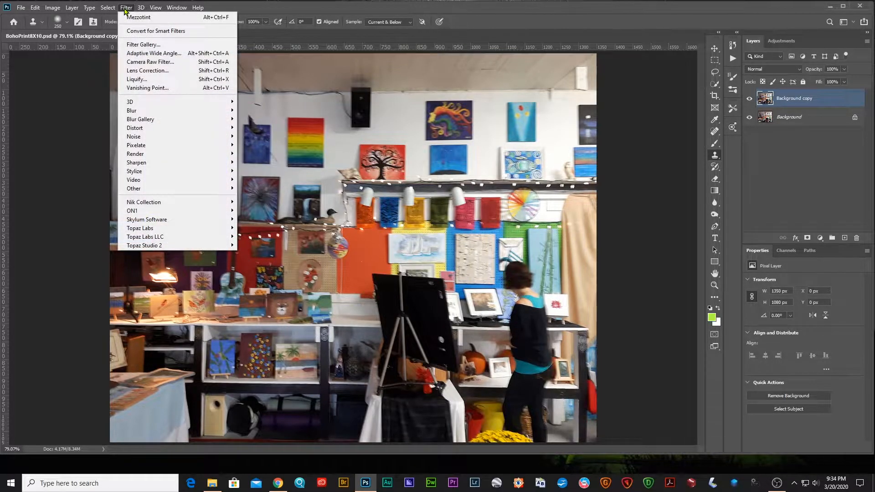
pyautogui.moveTo(135, 147)
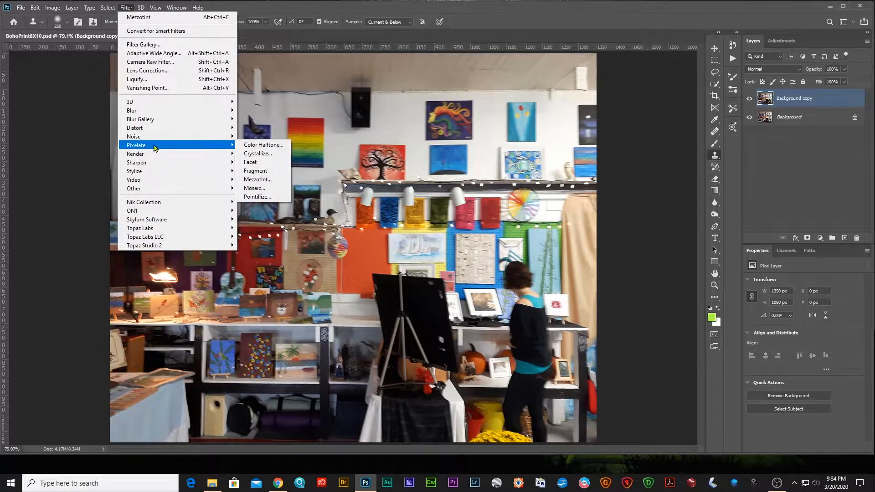
pyautogui.click(253, 180)
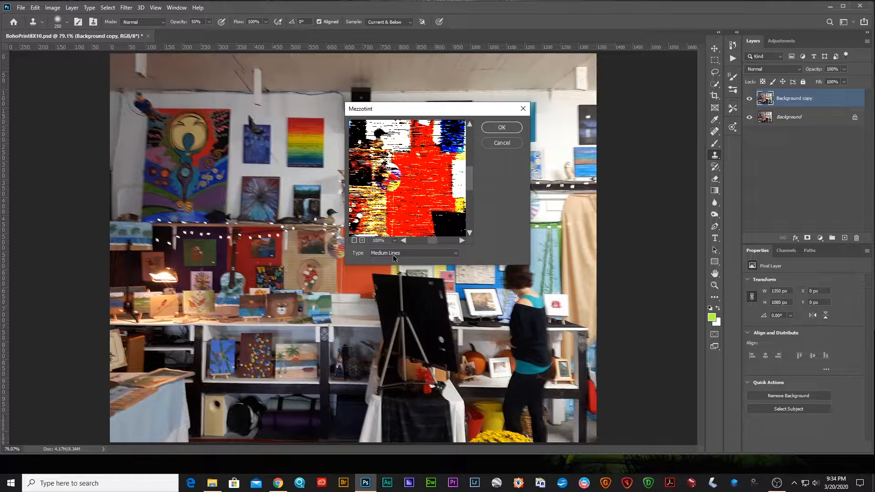
pyautogui.click(454, 256)
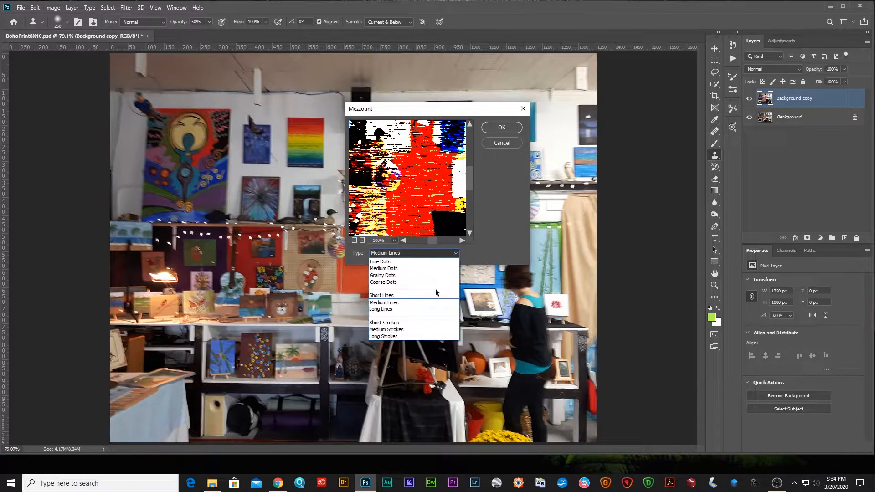
pyautogui.click(425, 302)
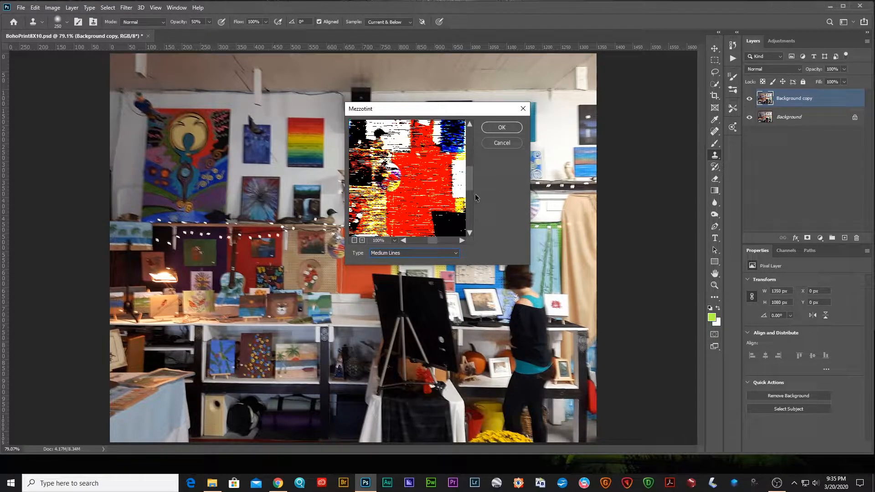
pyautogui.click(497, 129)
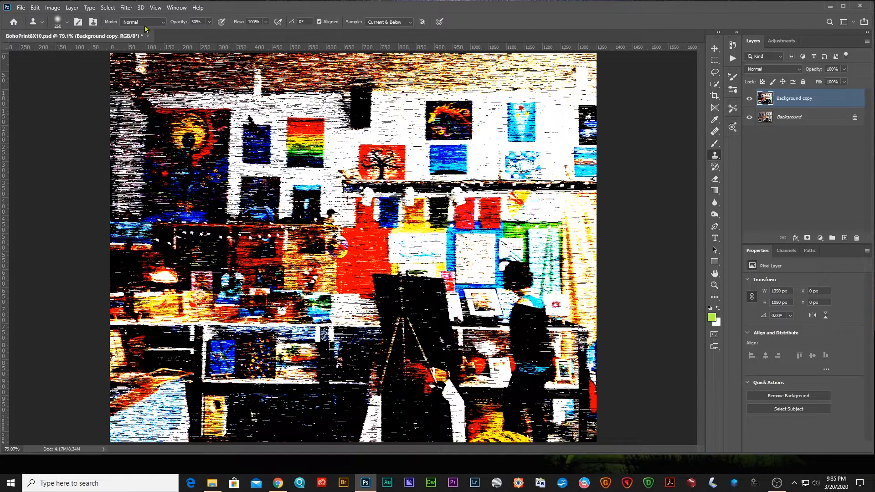
# Step: Apply a Radial Blur to the mezzotint layer with amount 100, method Zoom and quality Best
pyautogui.click(126, 8)
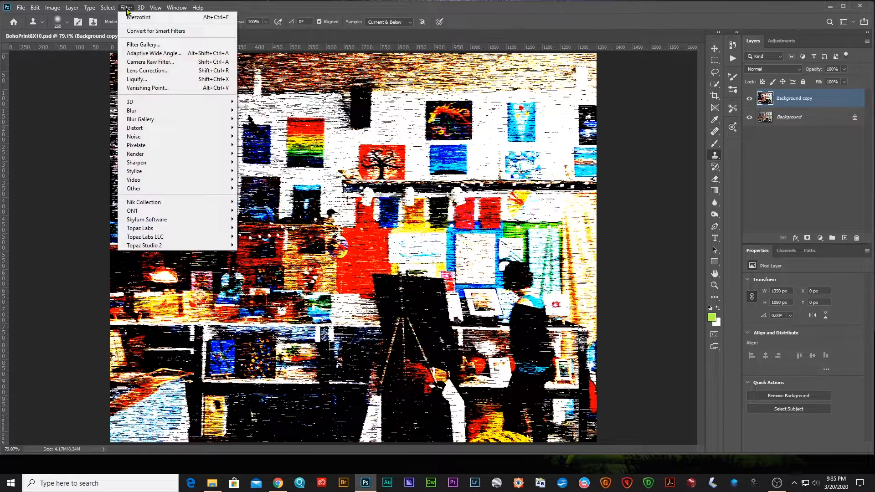
pyautogui.moveTo(138, 130)
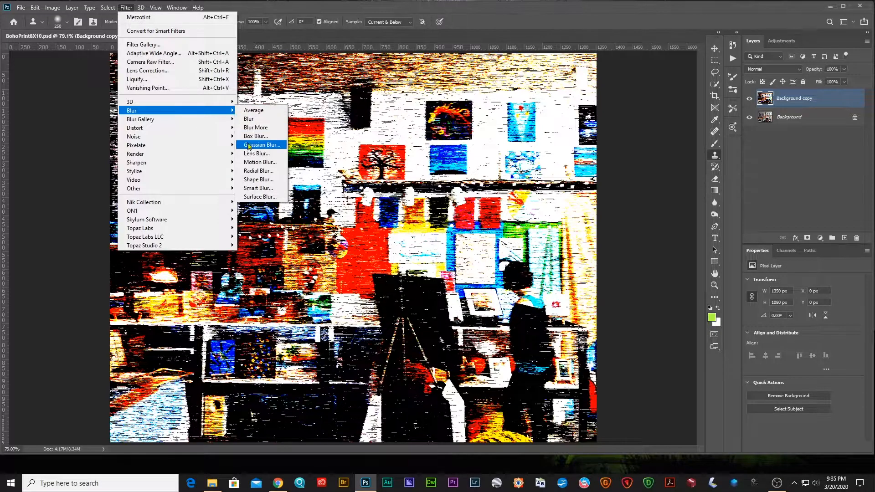
pyautogui.click(256, 171)
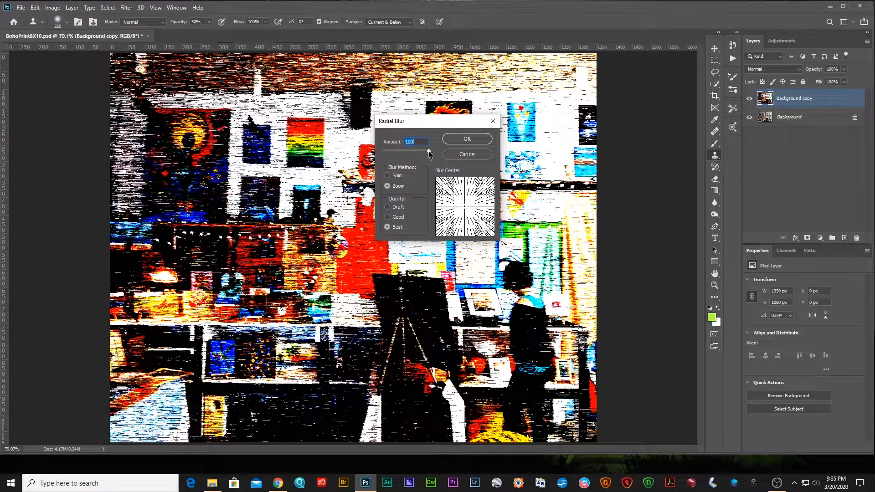
pyautogui.click(388, 189)
pyautogui.click(387, 227)
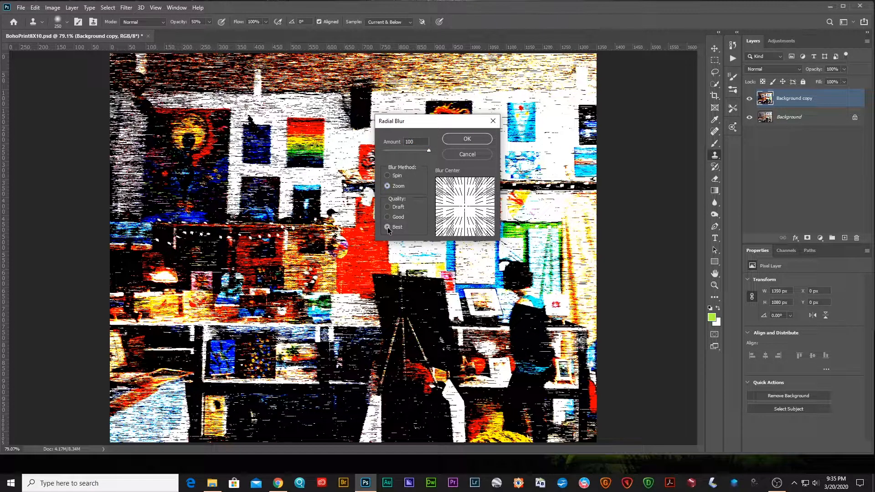
pyautogui.click(462, 141)
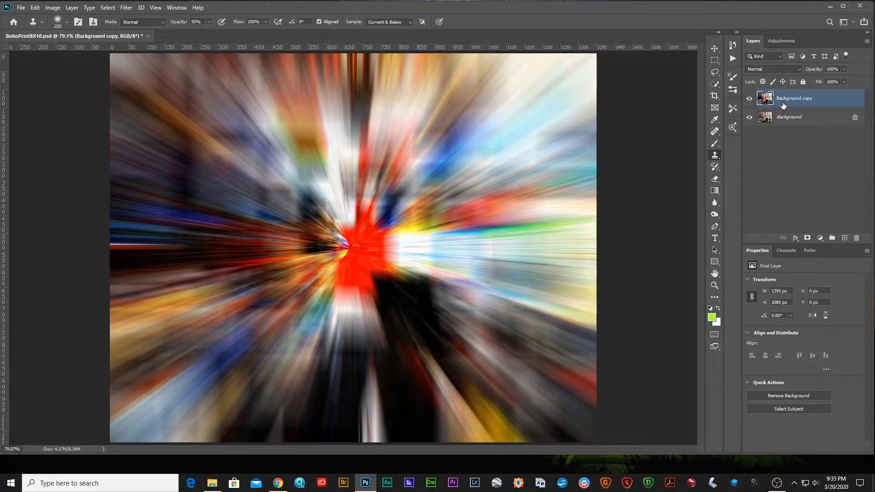
# Step: Duplicate the blurred layer and add a Hue/Saturation adjustment clipped to the lower copy
pyautogui.hotkey('ctrl', 'j')
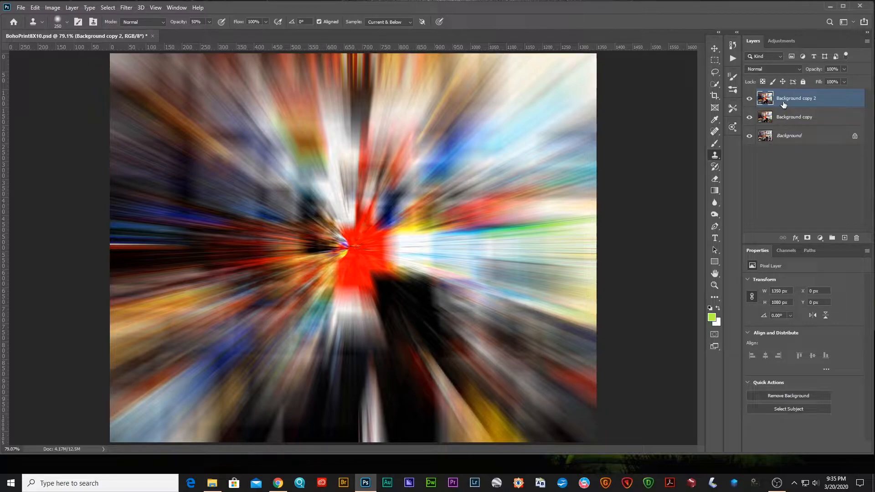
pyautogui.click(793, 117)
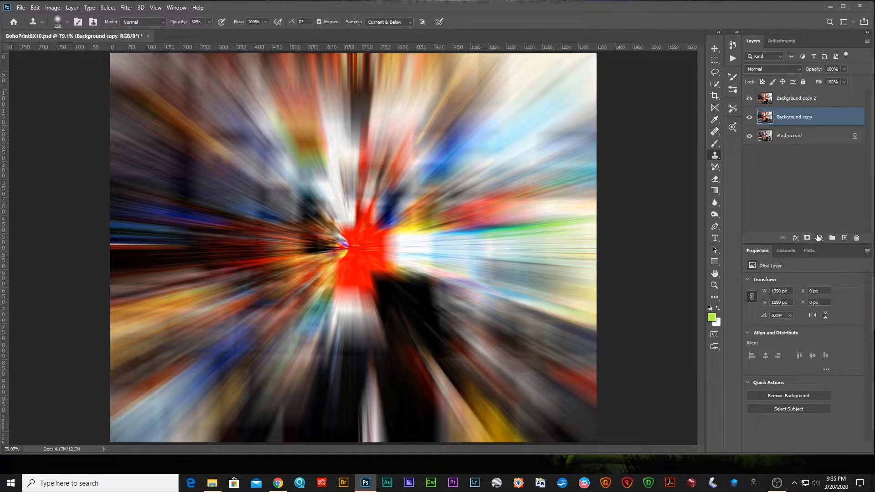
pyautogui.click(820, 238)
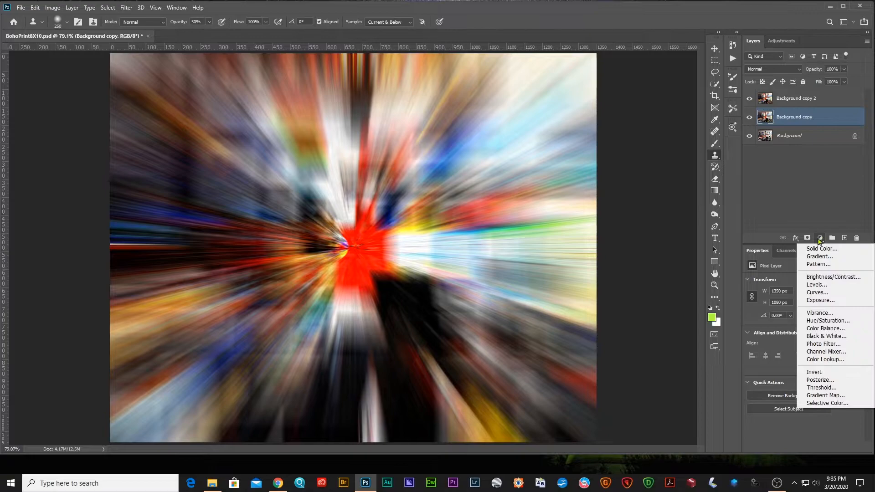
pyautogui.click(820, 321)
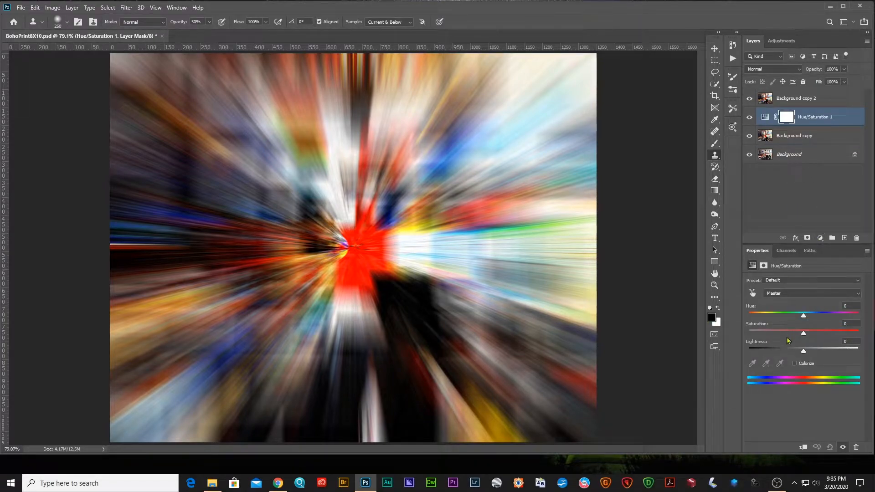
pyautogui.click(804, 447)
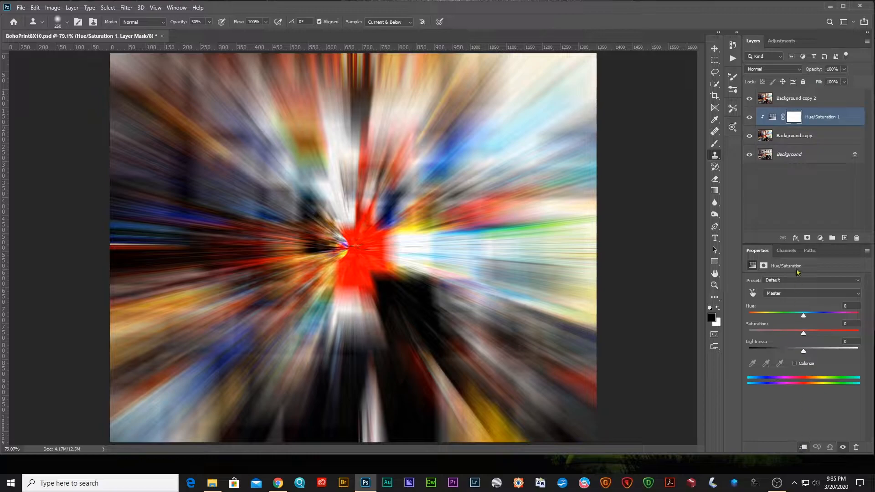
# Step: Hide the upper blurred copy and set the clipped adjustment to hue -180, saturation +20 and lightness -21
pyautogui.click(773, 118)
pyautogui.moveTo(804, 318)
pyautogui.mouseDown()
pyautogui.moveTo(770, 316)
pyautogui.moveTo(788, 316)
pyautogui.mouseUp()
pyautogui.click(750, 99)
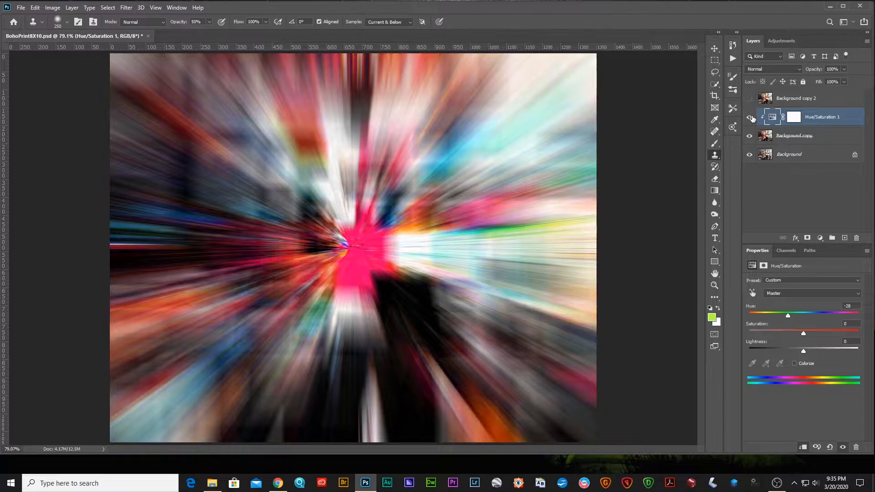
pyautogui.moveTo(788, 317); pyautogui.dragTo(793, 353)
pyautogui.moveTo(781, 315); pyautogui.dragTo(750, 315)
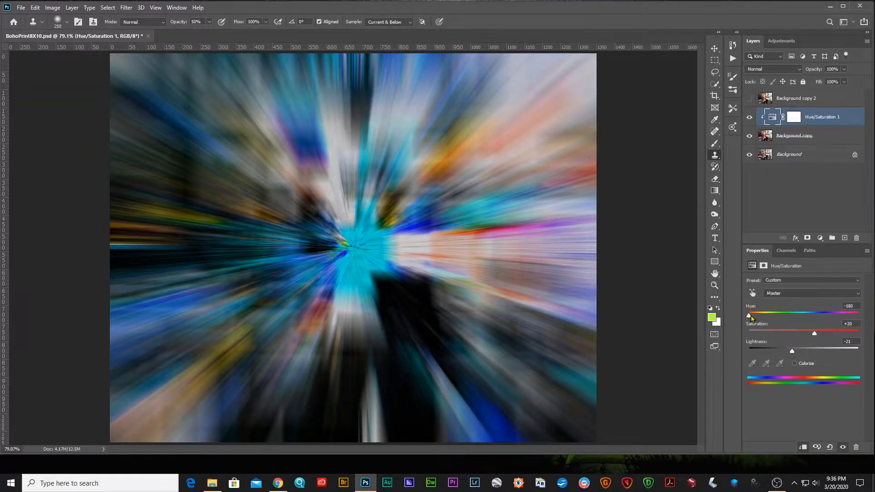
# Step: Merge the Hue/Saturation adjustment with Background copy and apply a Twirl filter with an angle of 250 to the merged layer
pyautogui.keyDown('shift'); pyautogui.click(823, 135); pyautogui.keyUp('shift')
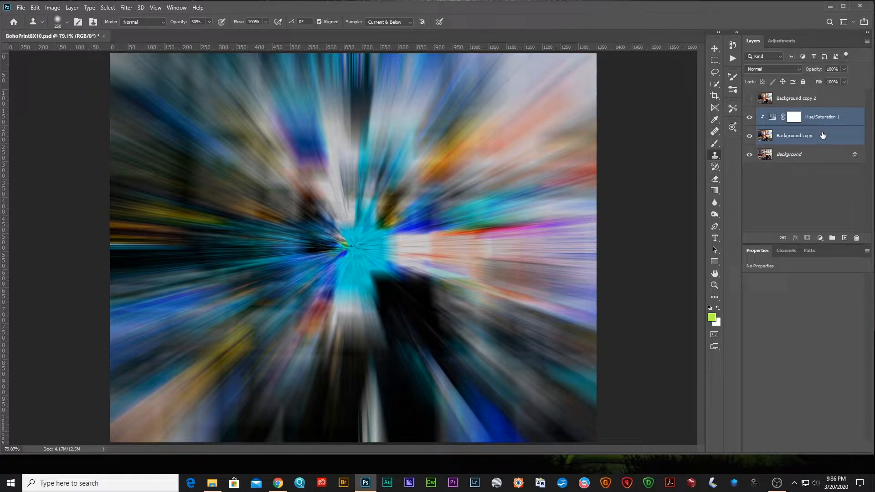
pyautogui.hotkey('ctrl', 'e')
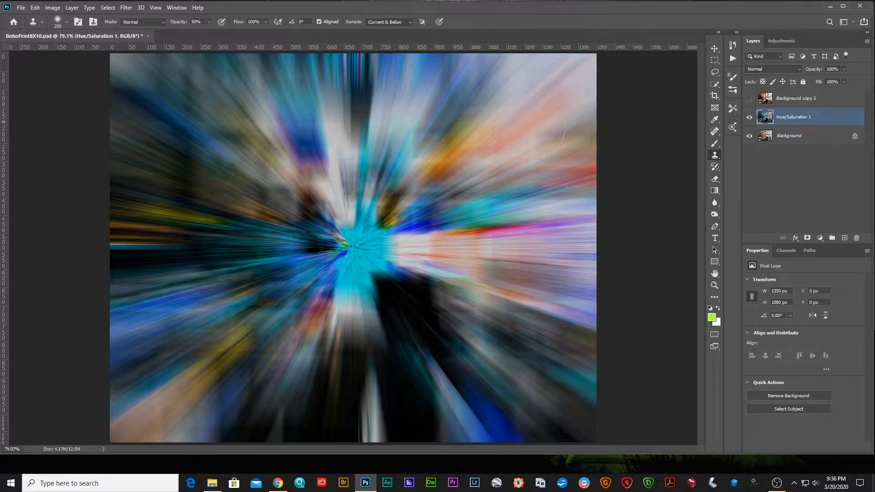
pyautogui.click(127, 7)
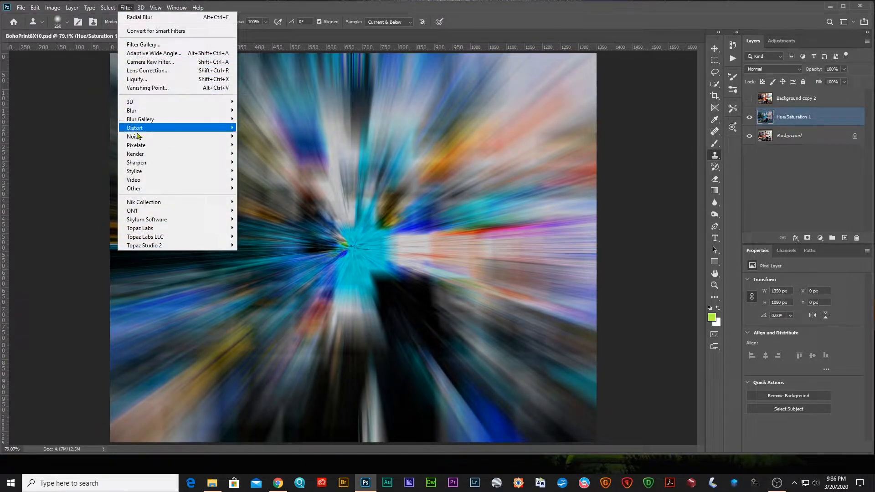
pyautogui.moveTo(139, 132)
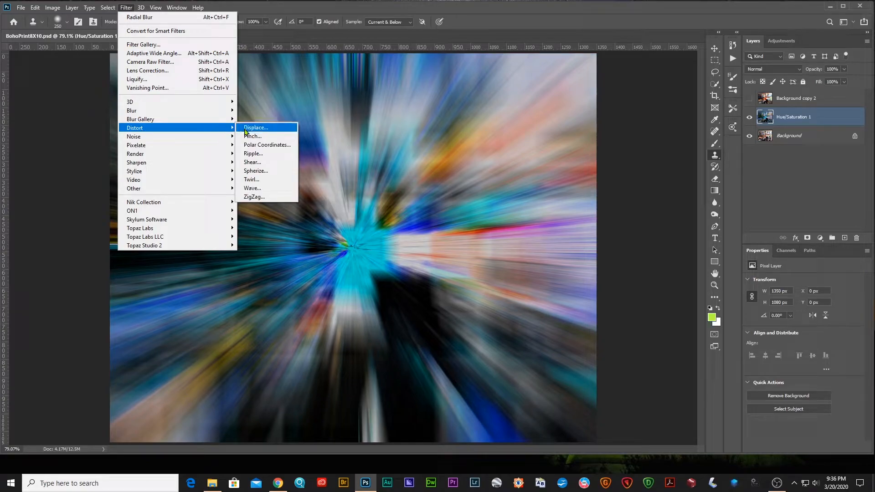
pyautogui.click(253, 180)
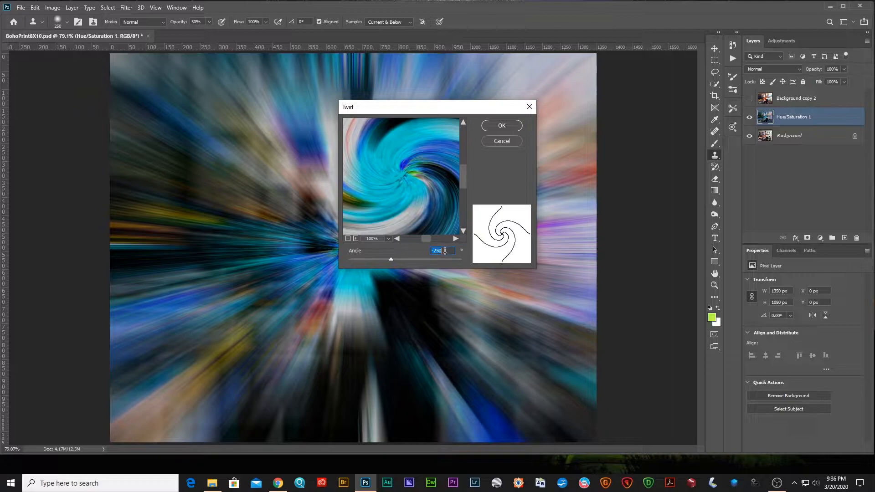
pyautogui.write('250')
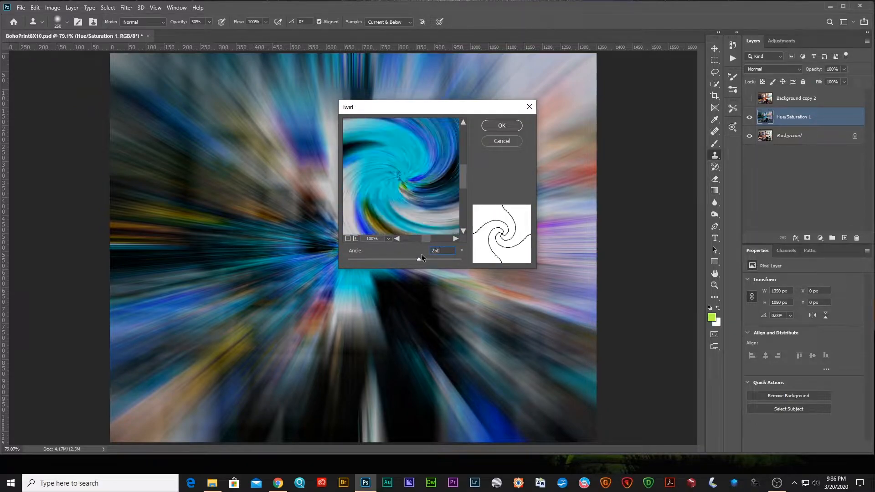
pyautogui.click(501, 126)
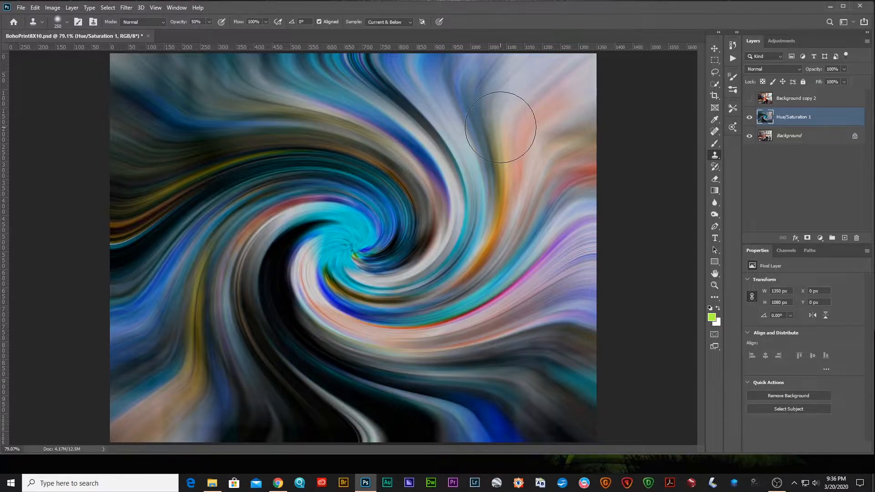
# Step: Show the Background copy 2 layer again and add a Hue/Saturation adjustment clipped to it
pyautogui.click(787, 102)
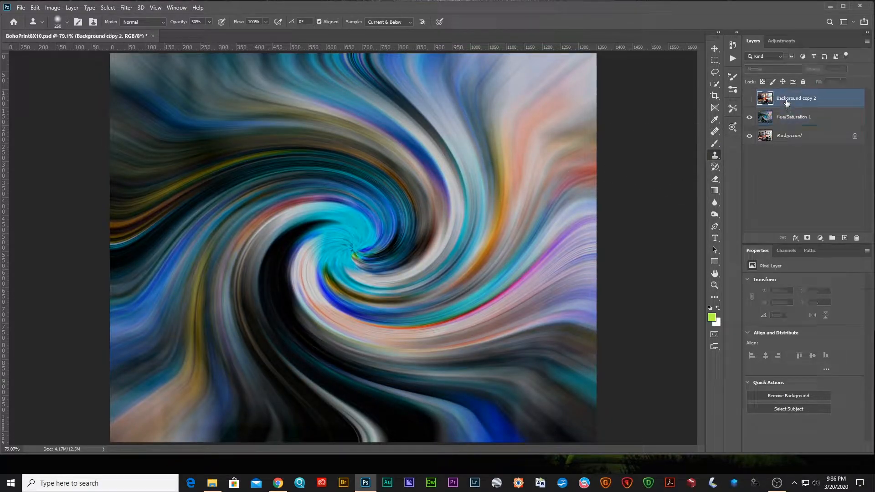
pyautogui.click(749, 99)
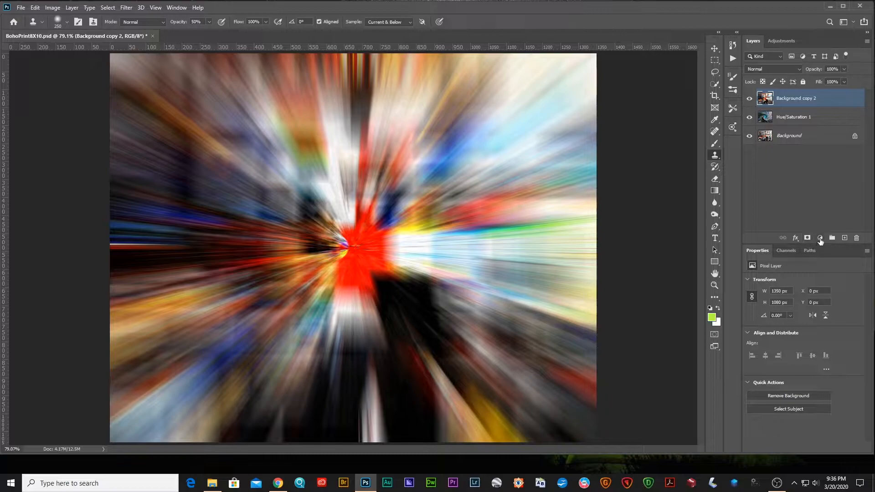
pyautogui.click(820, 238)
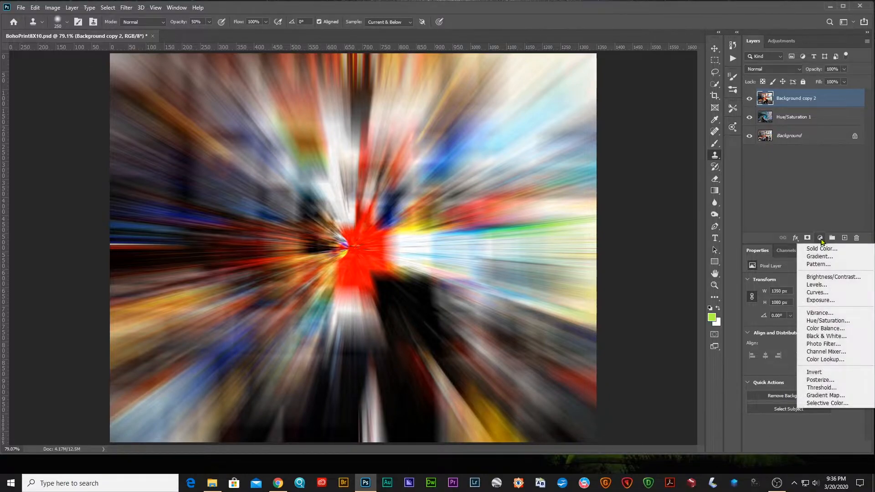
pyautogui.click(825, 321)
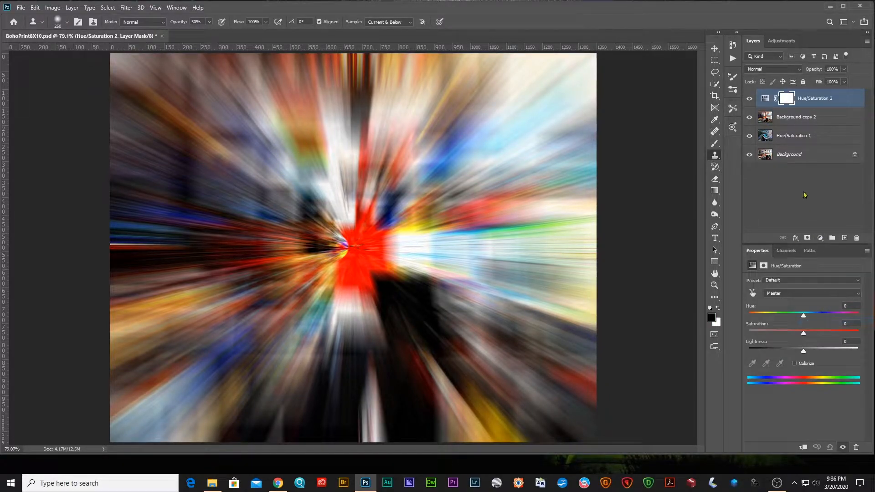
pyautogui.moveTo(771, 107); pyautogui.dragTo(773, 104)
pyautogui.keyDown('alt'); pyautogui.click(773, 104); pyautogui.keyUp('alt')
# Step: Set the clipped adjustment to hue +74, saturation +33 and lightness -9, and merge it with Background copy 2
pyautogui.click(773, 102)
pyautogui.moveTo(802, 316); pyautogui.dragTo(800, 352)
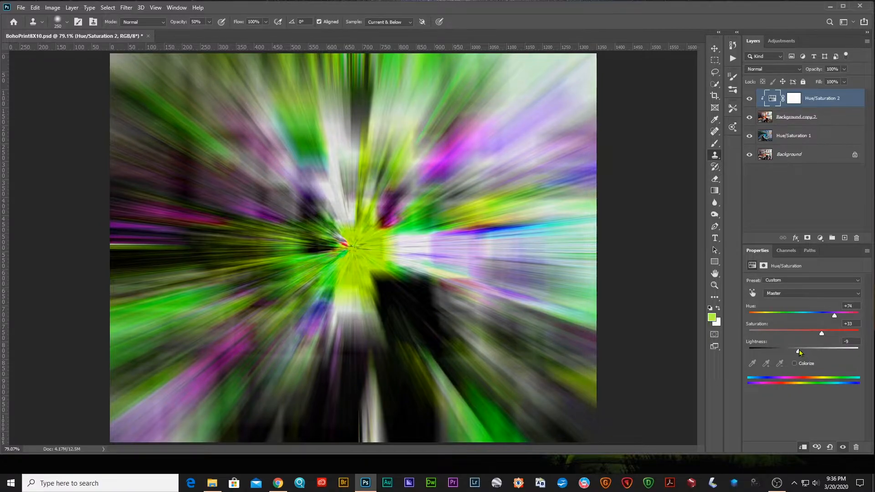
pyautogui.keyDown('shift'); pyautogui.click(828, 118); pyautogui.keyUp('shift')
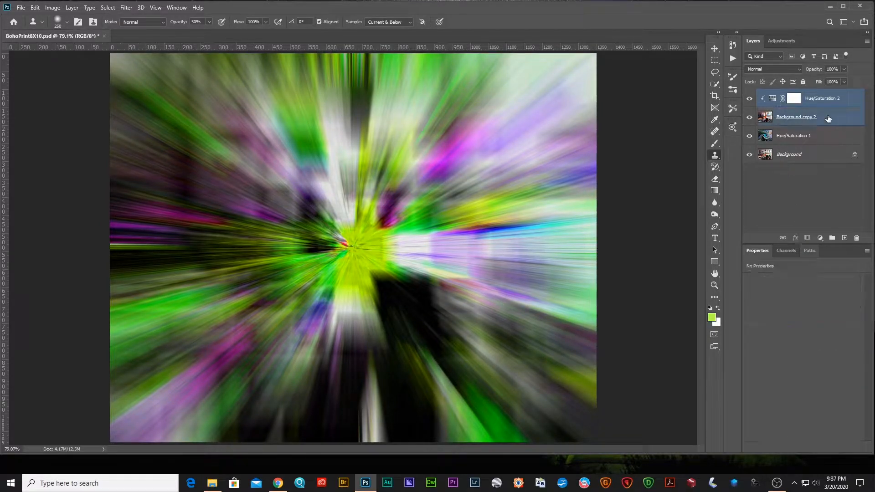
pyautogui.hotkey('ctrl', 'e')
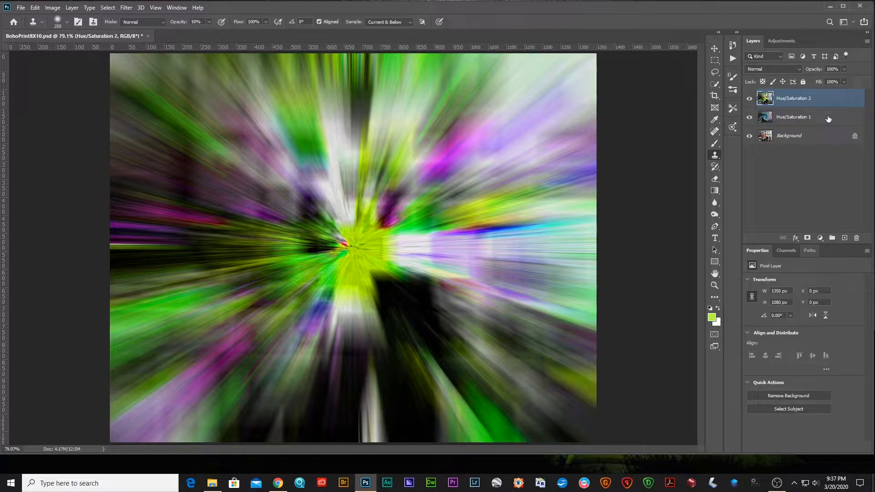
# Step: Apply a Twirl filter with an angle of -250 to the Hue/Saturation 2 layer and lower its opacity to 50%
pyautogui.click(126, 8)
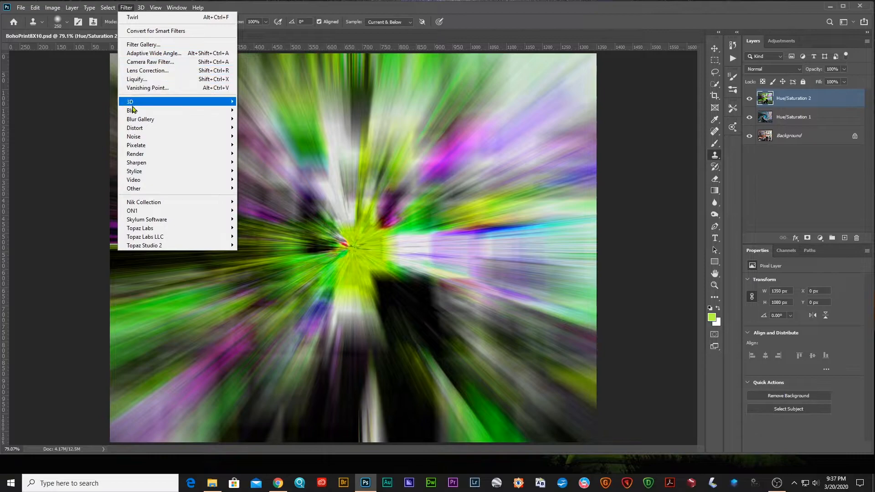
pyautogui.moveTo(135, 110)
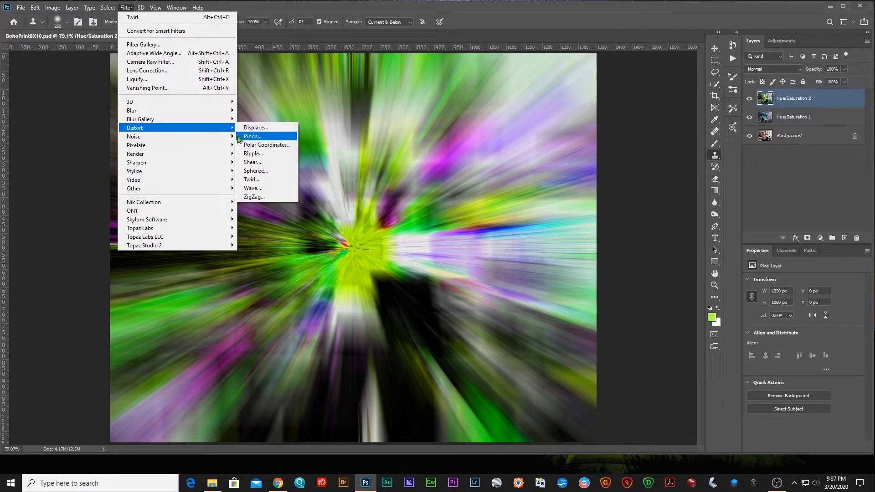
pyautogui.click(252, 179)
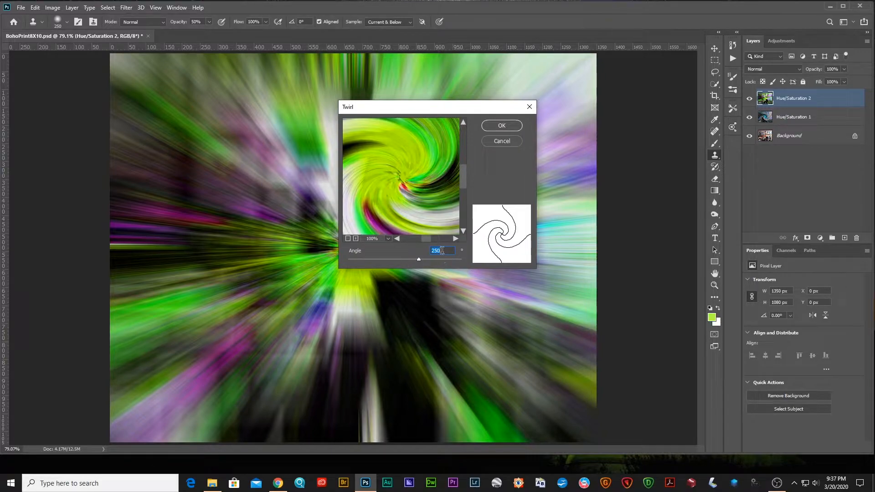
pyautogui.write('1')
pyautogui.write('-250')
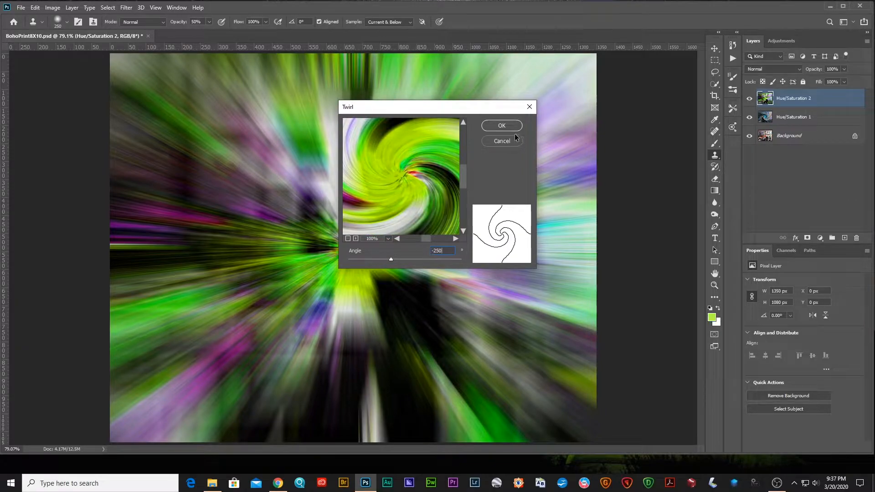
pyautogui.click(512, 131)
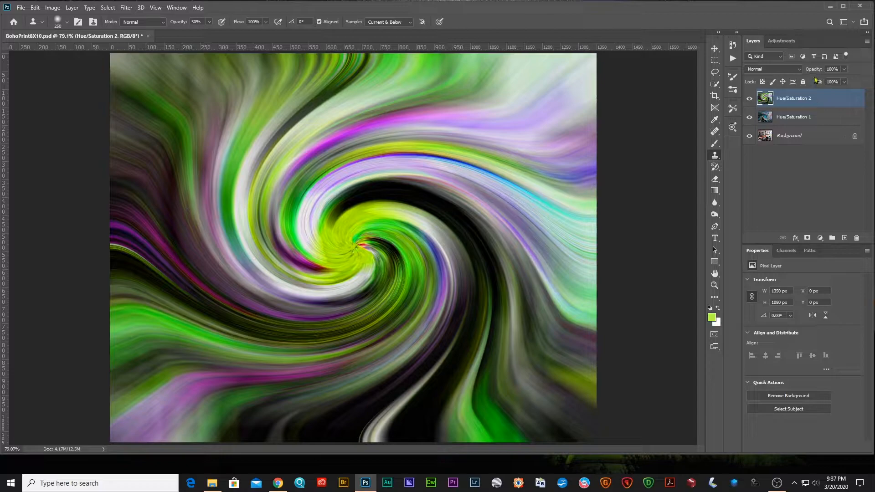
pyautogui.moveTo(821, 71)
pyautogui.mouseDown()
pyautogui.moveTo(797, 73)
pyautogui.moveTo(834, 70)
pyautogui.moveTo(802, 71)
pyautogui.moveTo(815, 73)
pyautogui.mouseUp()
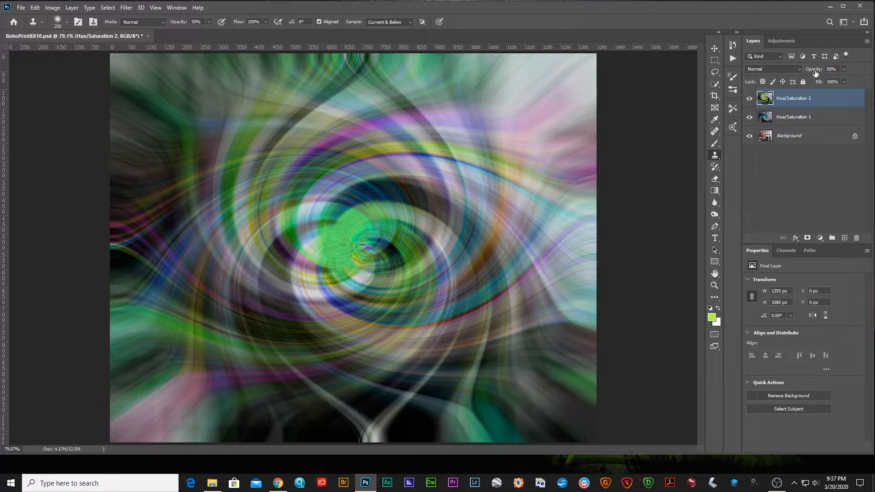
# Step: Duplicate the two twirled layers, merge the duplicates into one layer and hide the two originals
pyautogui.keyDown('shift'); pyautogui.click(826, 119); pyautogui.keyUp('shift')
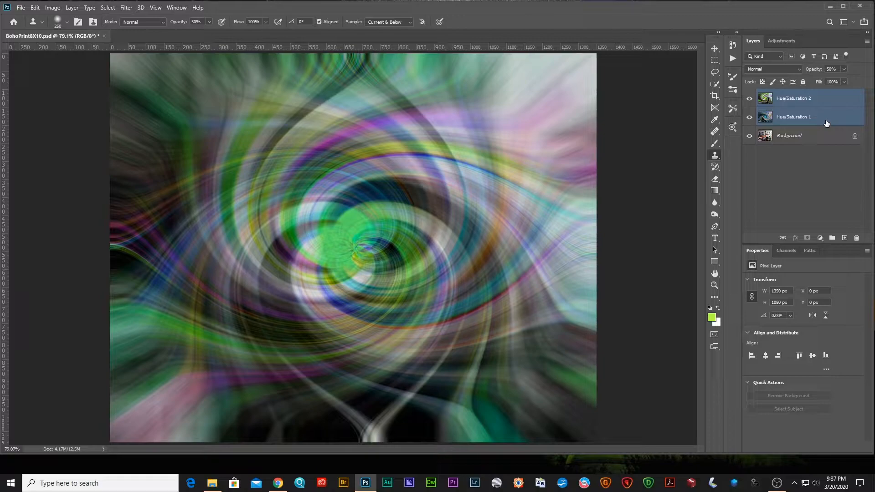
pyautogui.hotkey('ctrl', 'j')
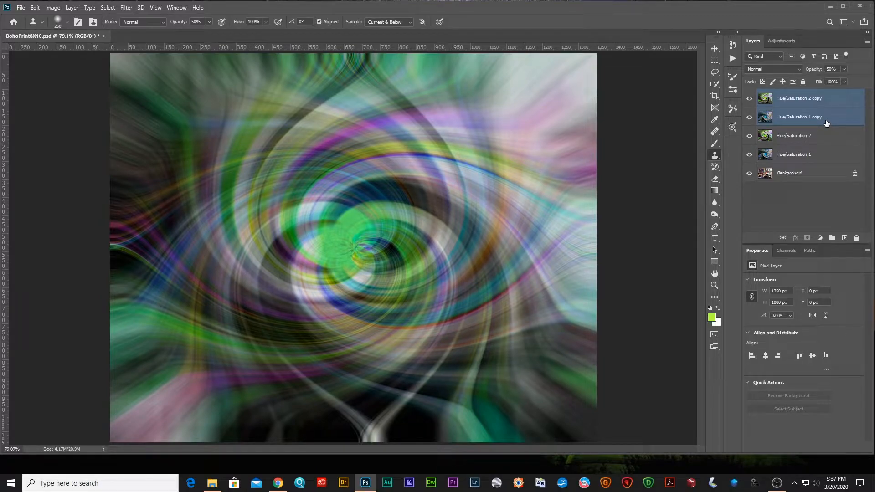
pyautogui.hotkey('ctrl', 'e')
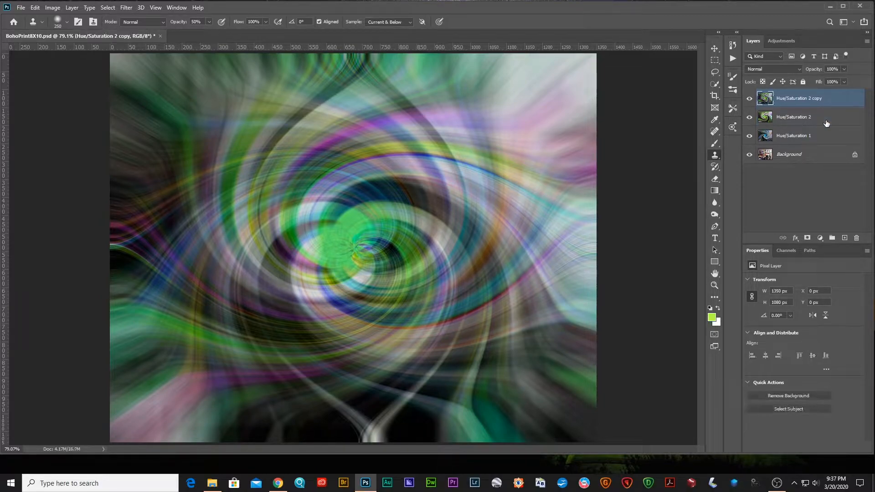
pyautogui.click(749, 117)
pyautogui.click(749, 136)
# Step: Duplicate the merged swirl layer, hide the source and turn the duplicate into a depth-map sphere mesh without switching to the 3D workspace
pyautogui.hotkey('ctrl', 'j')
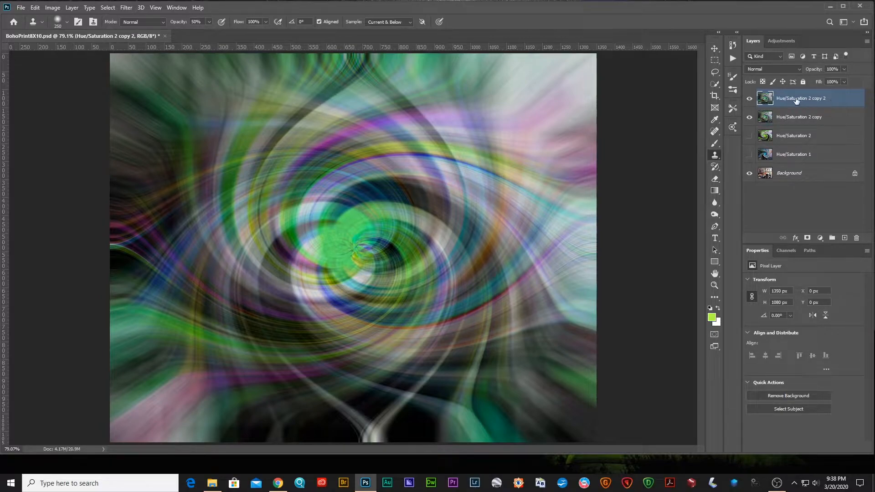
pyautogui.click(750, 117)
pyautogui.click(140, 8)
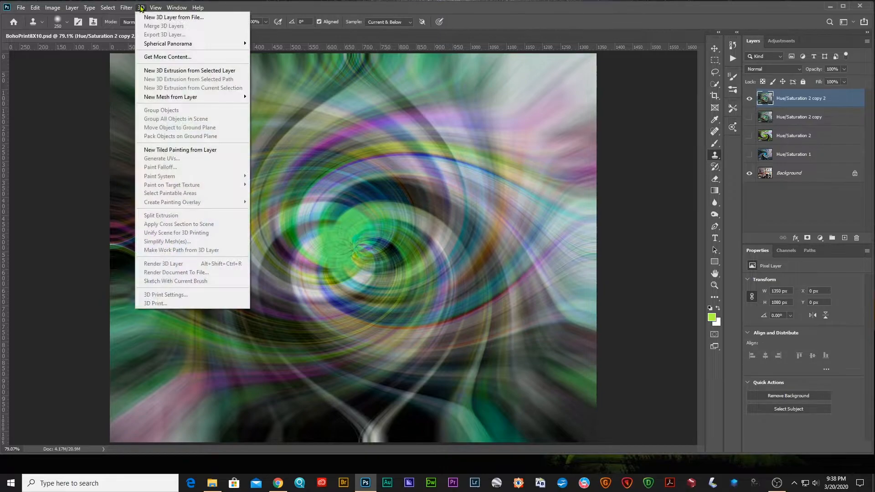
pyautogui.moveTo(165, 99)
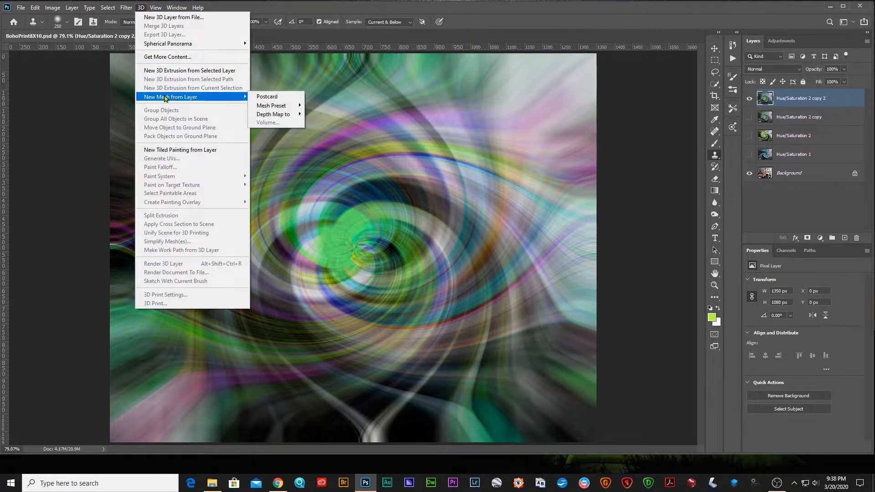
pyautogui.moveTo(261, 116)
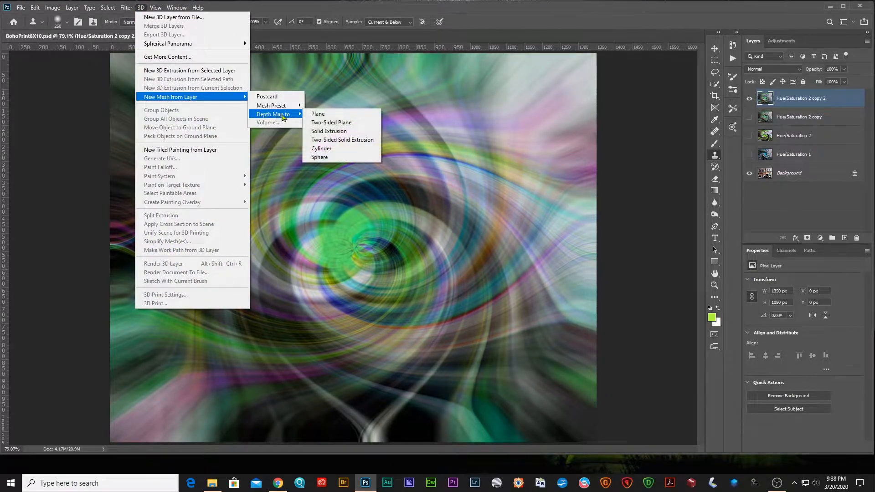
pyautogui.click(329, 158)
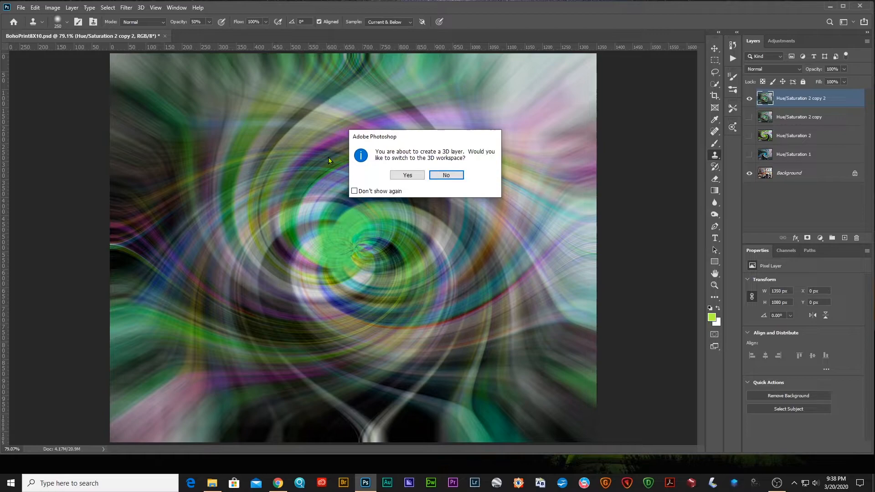
pyautogui.click(446, 175)
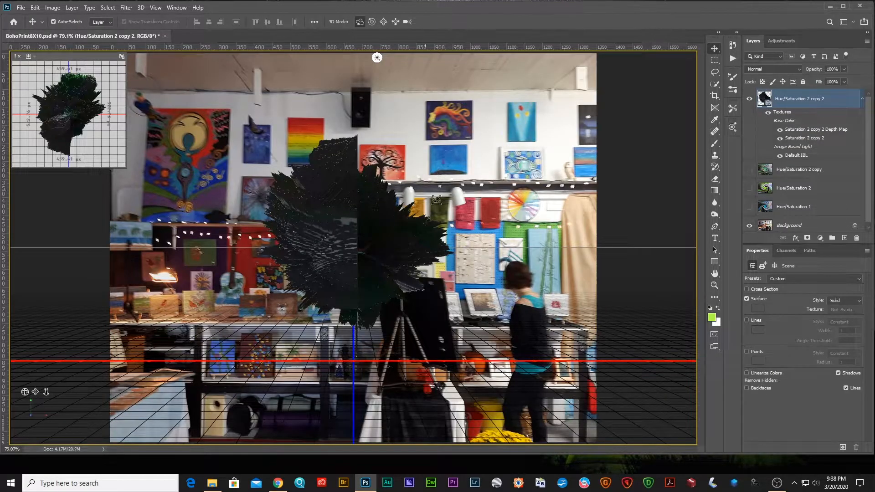
# Step: Hide the Background photo and add a new layer filled with black directly above it
pyautogui.click(749, 226)
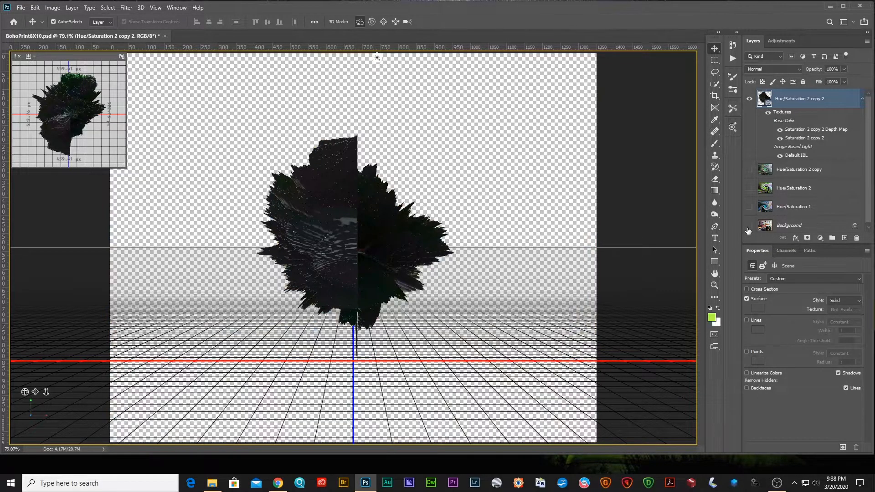
pyautogui.click(811, 226)
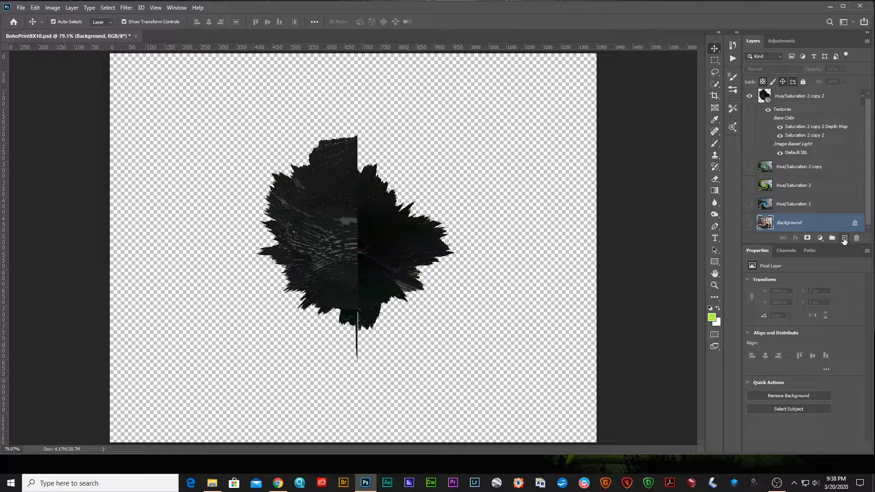
pyautogui.hotkey('ctrl', 'shift', 'alt', 'n')
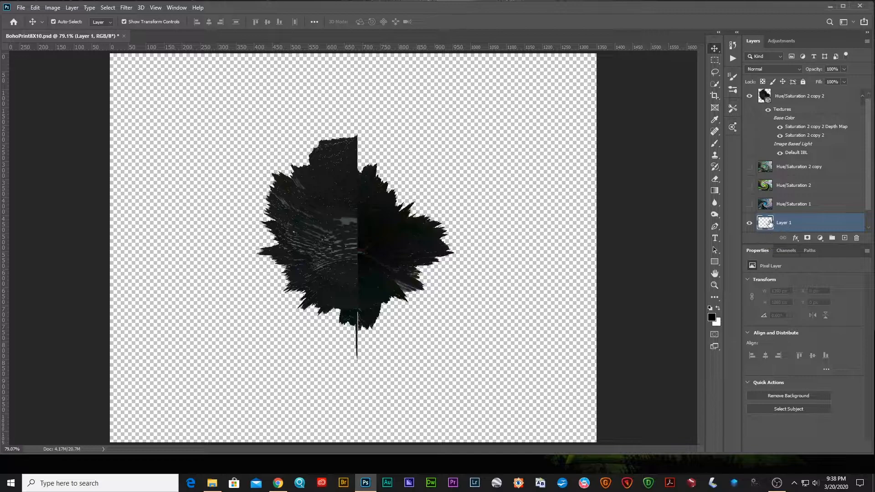
pyautogui.hotkey('alt', 'BackSpace')
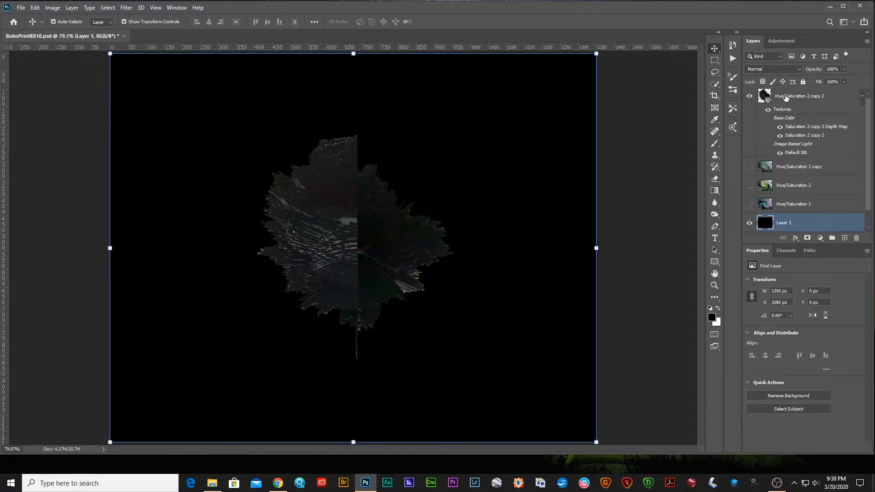
# Step: Select the 3D layer and orbit its camera until the object's colourful spiky side faces the viewer
pyautogui.click(784, 97)
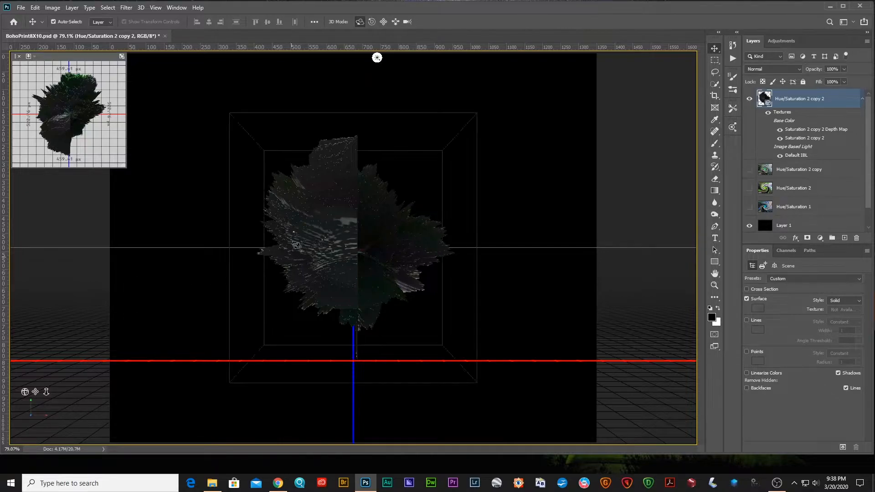
pyautogui.moveTo(353, 158); pyautogui.dragTo(336, 306)
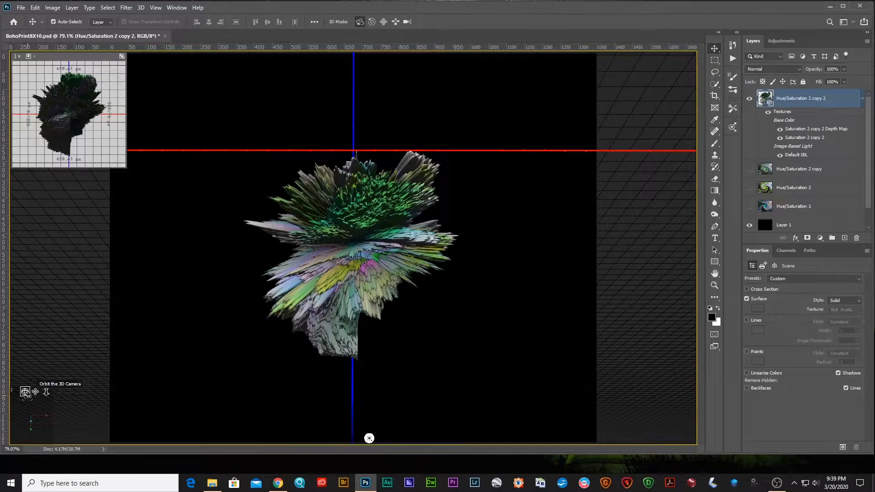
pyautogui.moveTo(26, 394); pyautogui.dragTo(26, 392)
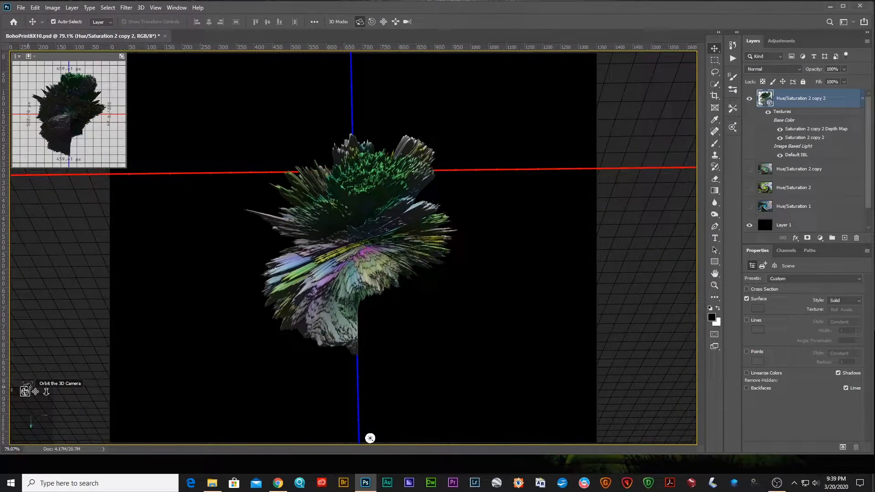
# Step: Redirect the scene's infinite light so it shines more onto the front of the 3D object
pyautogui.click(370, 439)
pyautogui.moveTo(356, 278)
pyautogui.mouseDown()
pyautogui.moveTo(352, 227)
pyautogui.moveTo(358, 309)
pyautogui.moveTo(355, 261)
pyautogui.mouseUp()
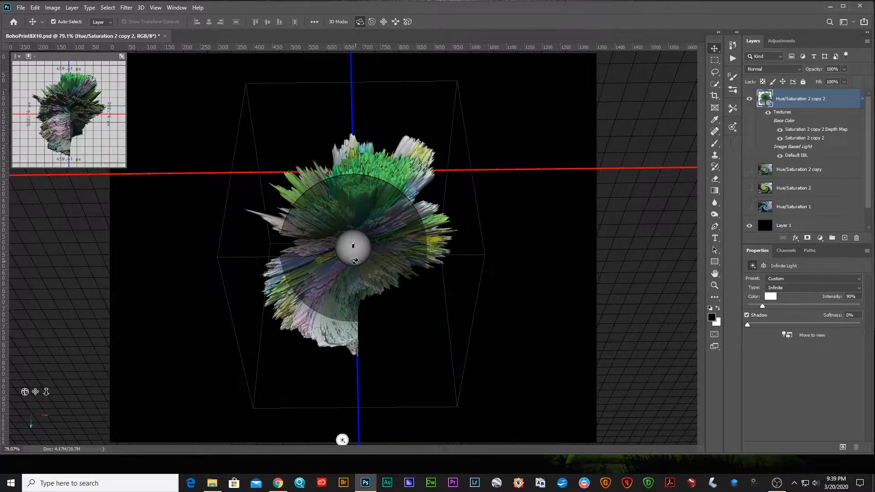
pyautogui.click(193, 301)
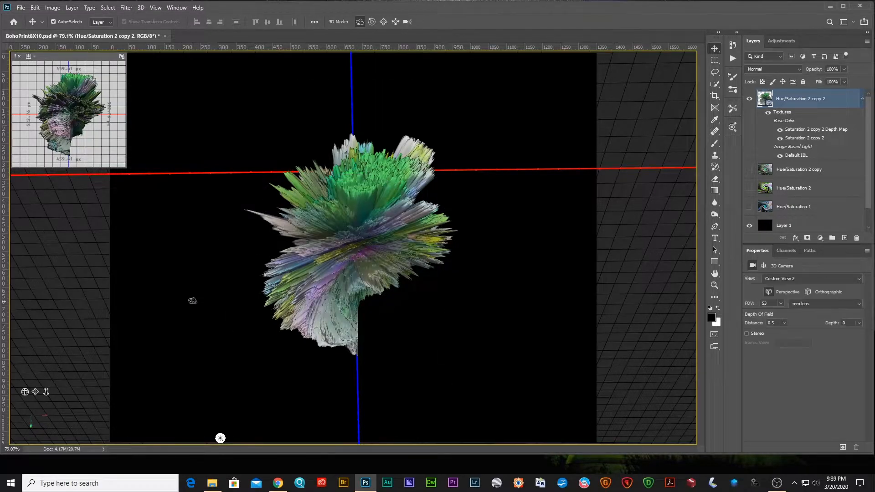
# Step: Turn off the 3D scene's shadows and the environment's IBL shadow, and set the IBL intensity to 153%
pyautogui.rightClick(193, 279)
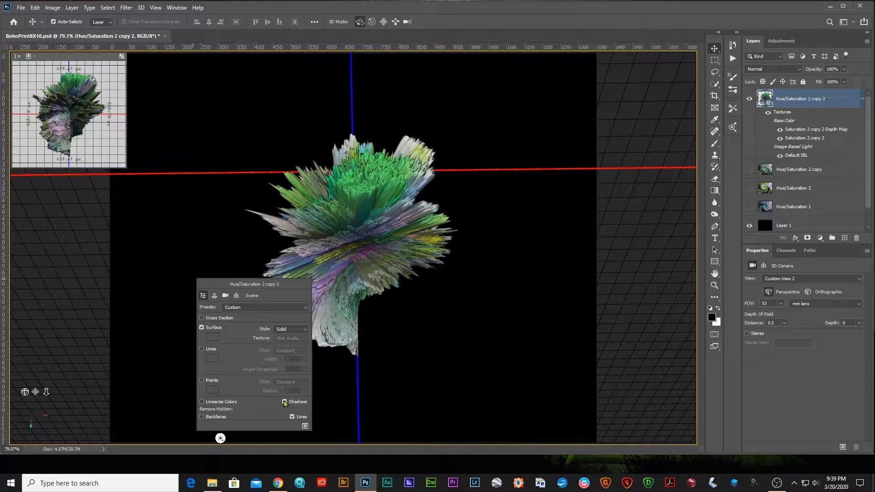
pyautogui.click(285, 402)
pyautogui.click(214, 295)
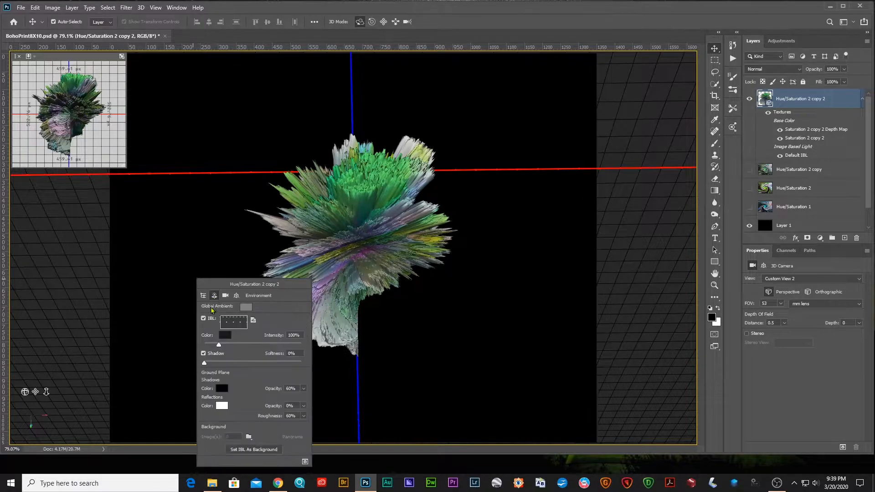
pyautogui.click(203, 354)
pyautogui.moveTo(217, 345); pyautogui.dragTo(225, 344)
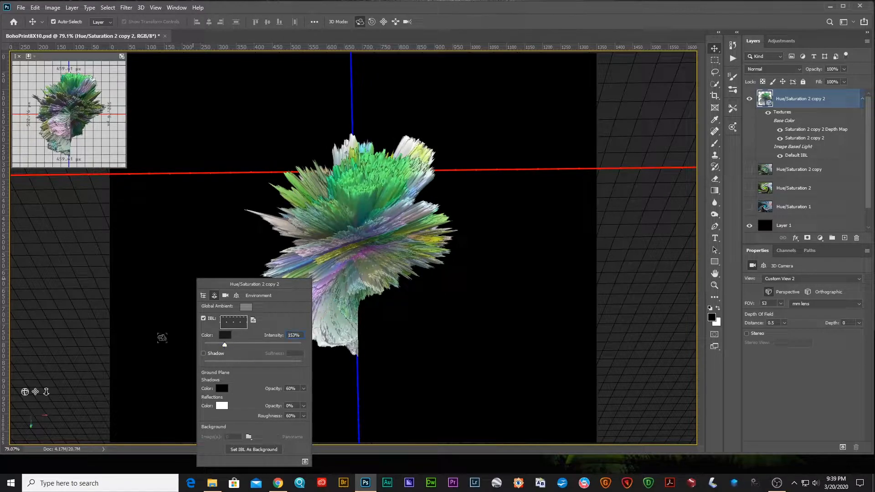
pyautogui.click(159, 331)
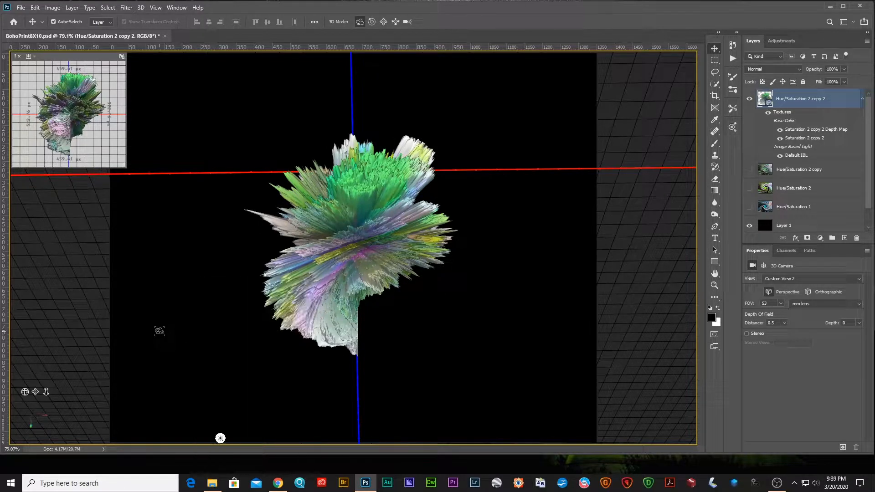
# Step: Duplicate the 3D layer, hide the original and rasterize the duplicate
pyautogui.click(714, 250)
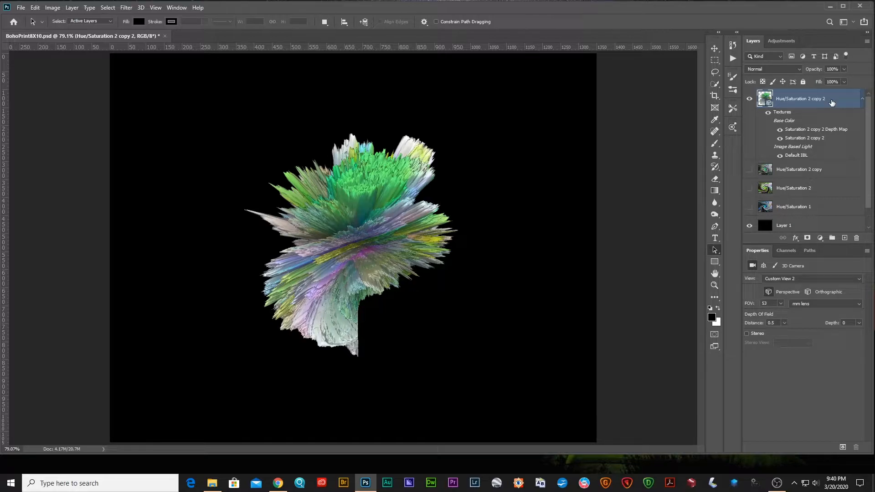
pyautogui.hotkey('ctrl', 'j')
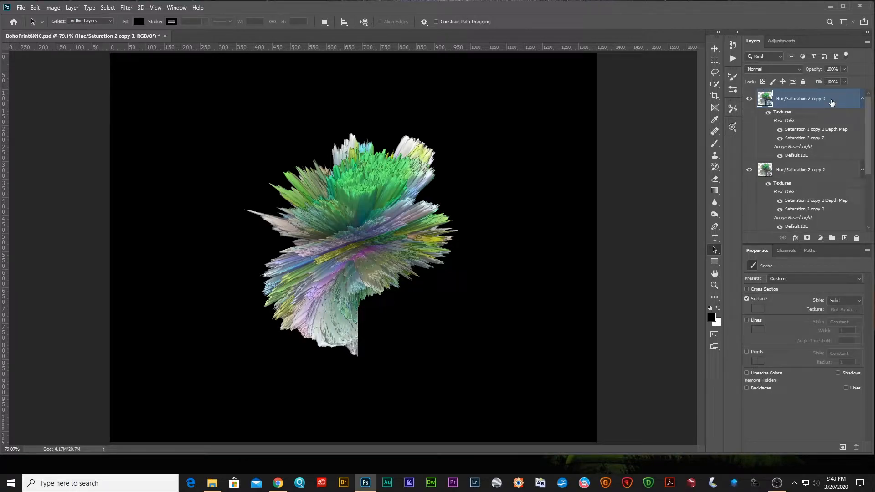
pyautogui.click(749, 170)
pyautogui.rightClick(832, 99)
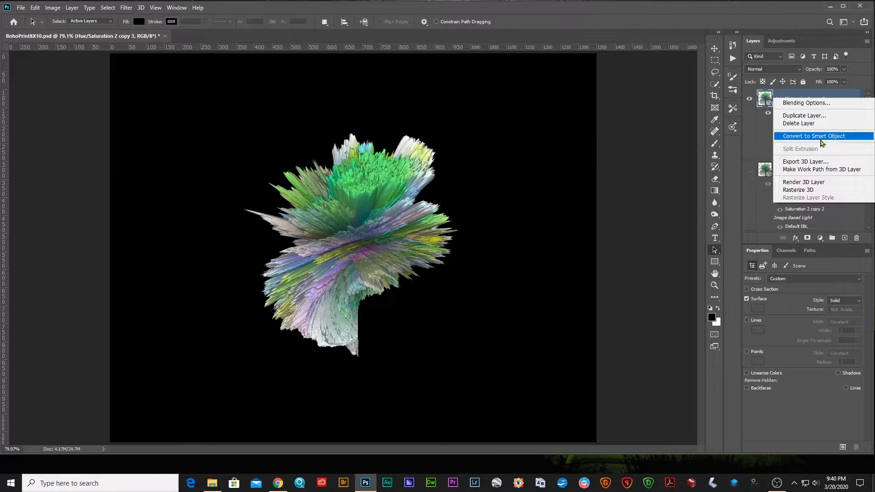
pyautogui.click(815, 191)
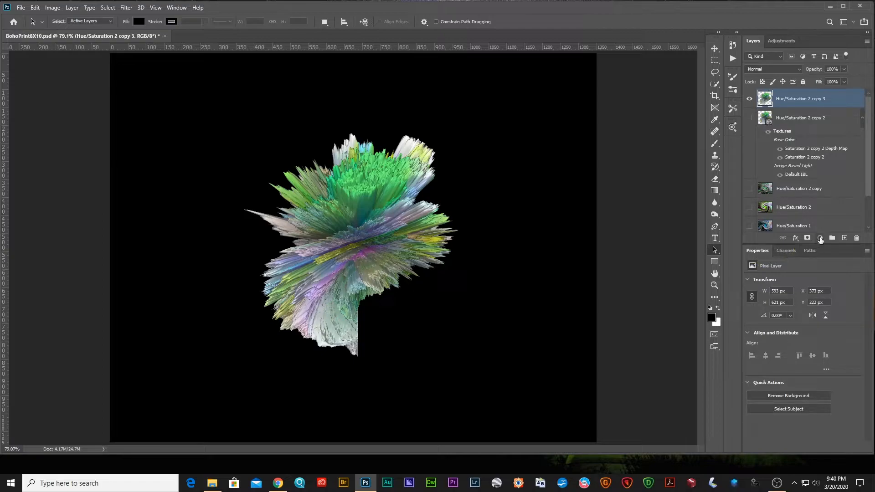
# Step: Add a Hue/Saturation adjustment clipped to the rasterized Hue/Saturation 2 copy 3 layer
pyautogui.click(821, 238)
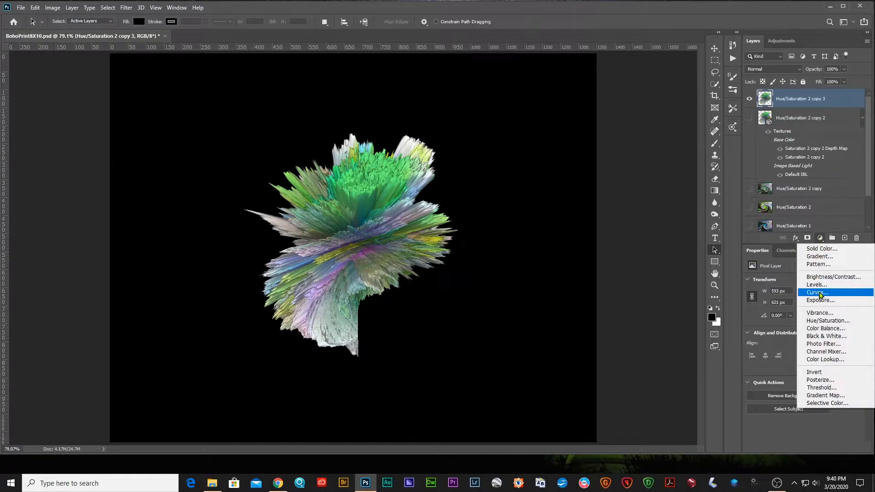
pyautogui.click(820, 321)
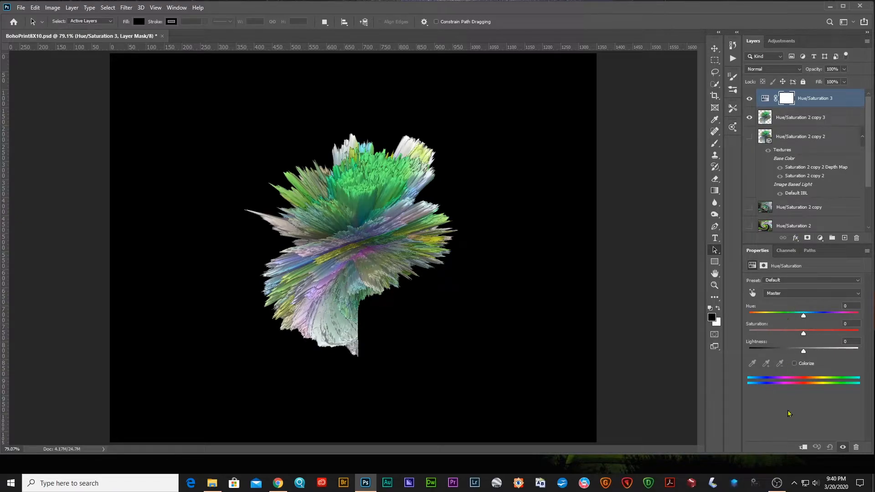
pyautogui.click(803, 447)
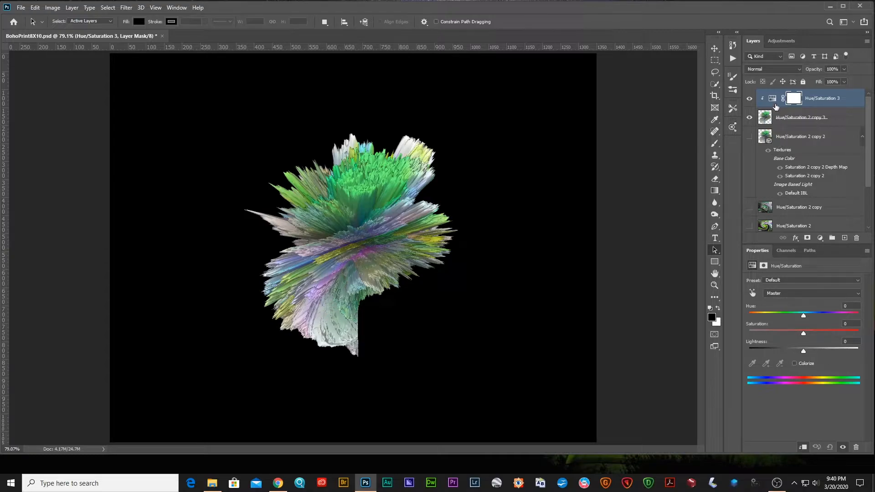
# Step: Set the clipped Hue/Saturation adjustment to hue -47, saturation +23 and lightness -7, and merge it with the rasterized layer
pyautogui.moveTo(804, 318); pyautogui.dragTo(820, 335)
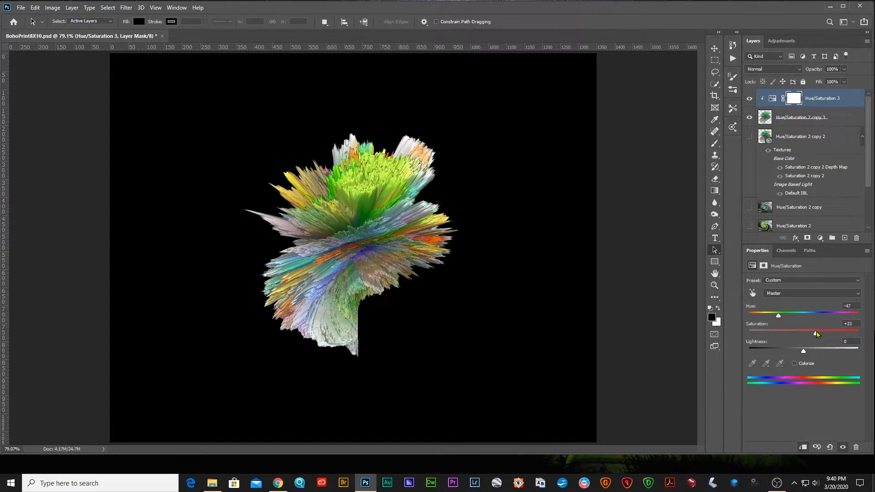
pyautogui.moveTo(804, 354); pyautogui.dragTo(805, 354)
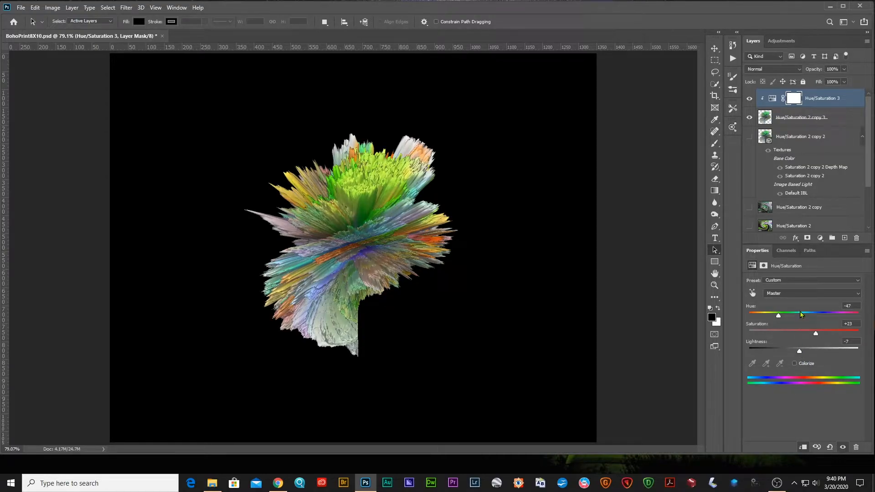
pyautogui.keyDown('ctrl'); pyautogui.click(834, 120); pyautogui.keyUp('ctrl')
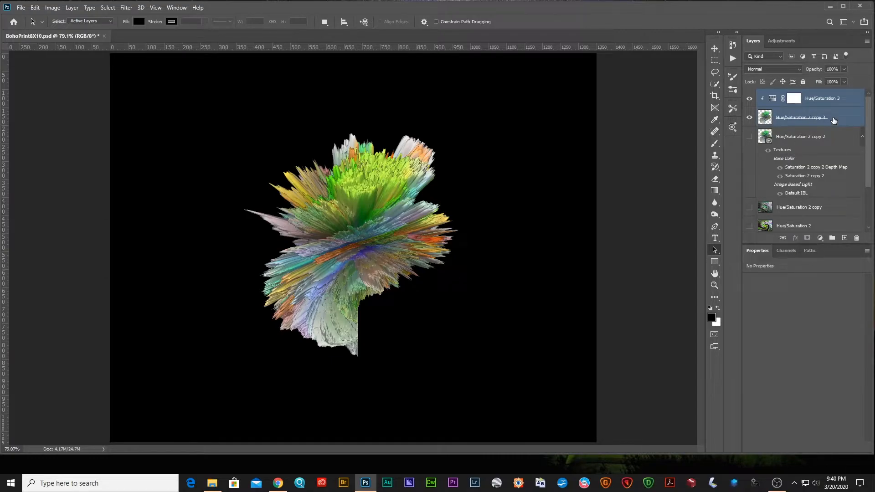
pyautogui.hotkey('ctrl', 'e')
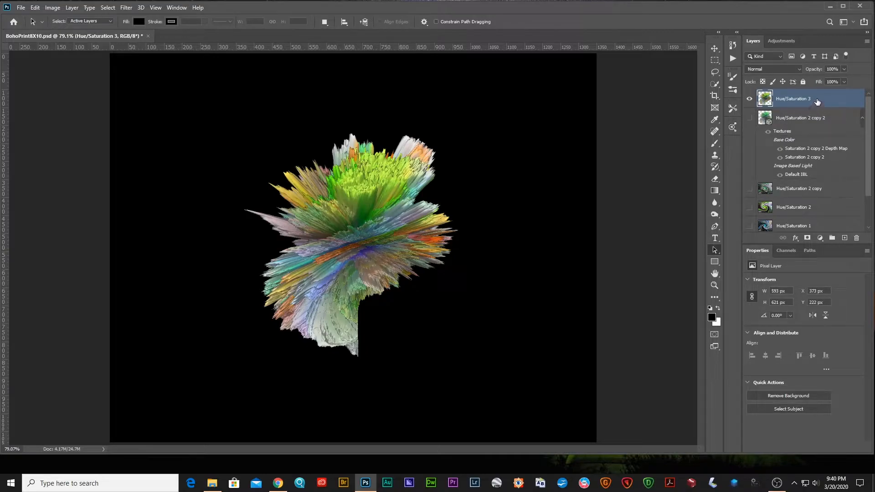
# Step: Copy the left half of the spiky shape to a new layer using a rectangular selection, and hide the Hue/Saturation 3 layer
pyautogui.click(715, 49)
pyautogui.click(716, 60)
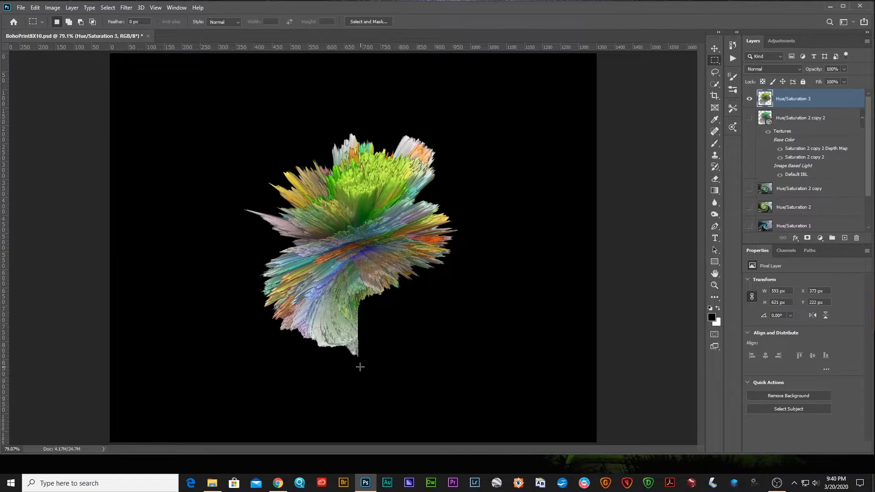
pyautogui.moveTo(359, 367); pyautogui.dragTo(241, 129)
pyautogui.hotkey('ctrl', 'j')
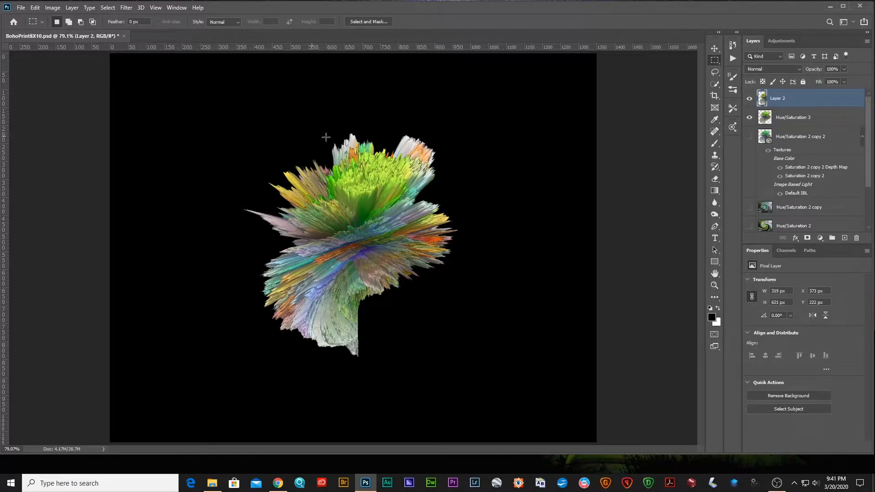
pyautogui.click(750, 119)
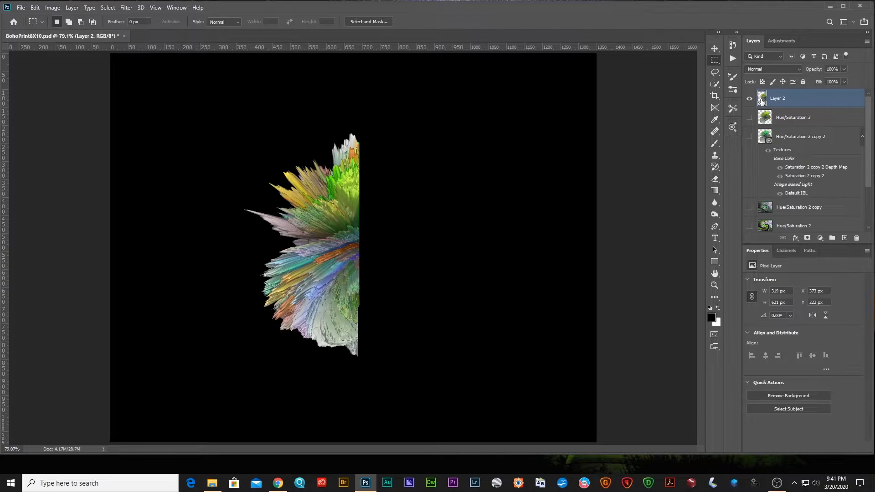
# Step: Duplicate the half shape, flip the copy to -100% width and align it along the straight edge to form a symmetrical flower
pyautogui.press('v')
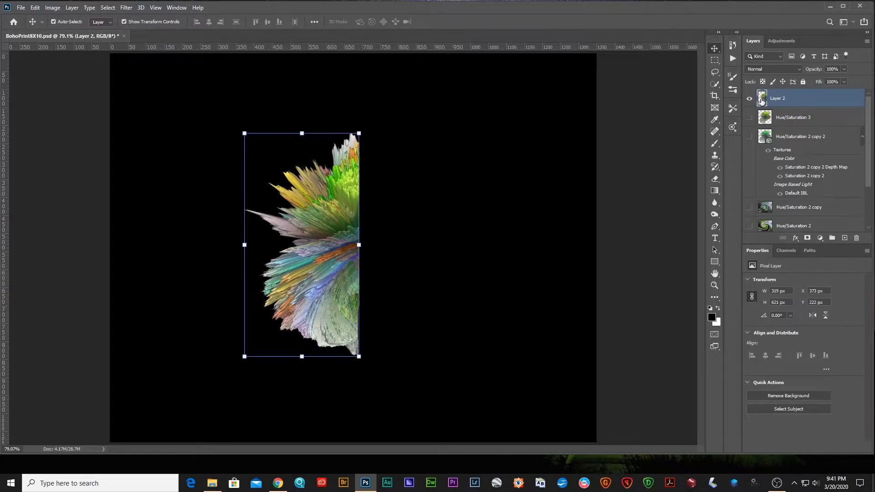
pyautogui.keyDown('alt'); pyautogui.moveTo(339, 333); pyautogui.dragTo(381, 310); pyautogui.keyUp('alt')
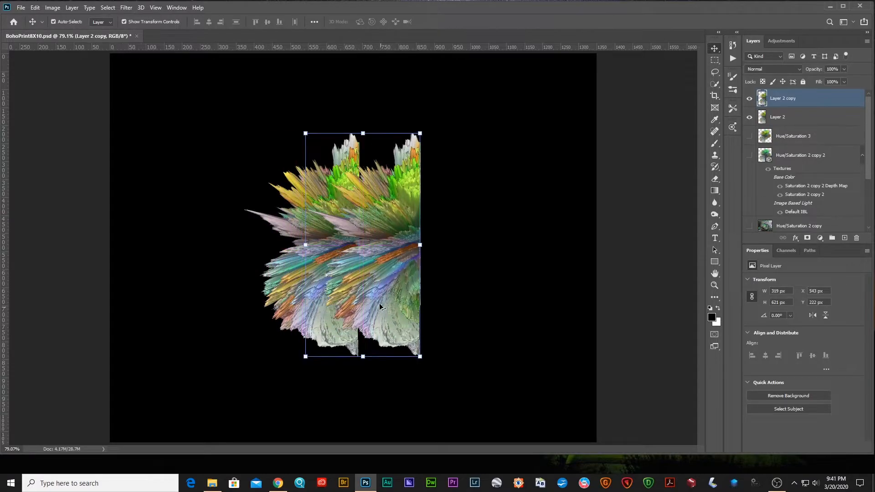
pyautogui.click(306, 134)
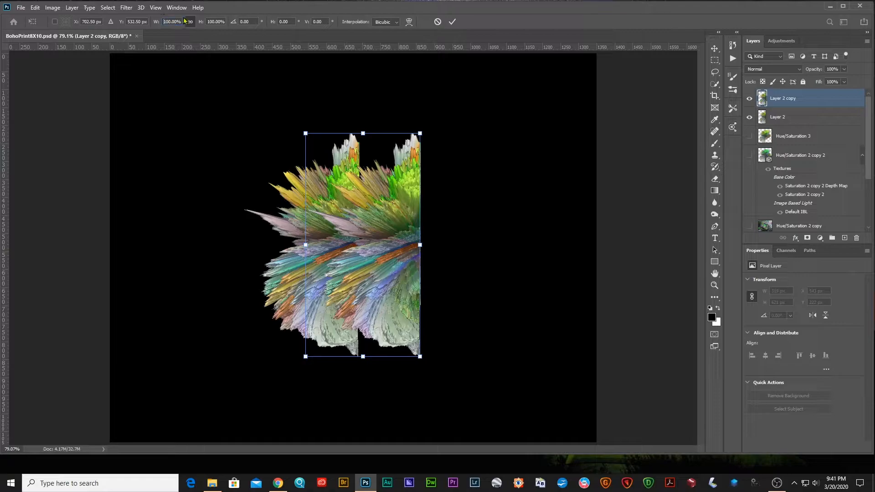
pyautogui.press('Return')
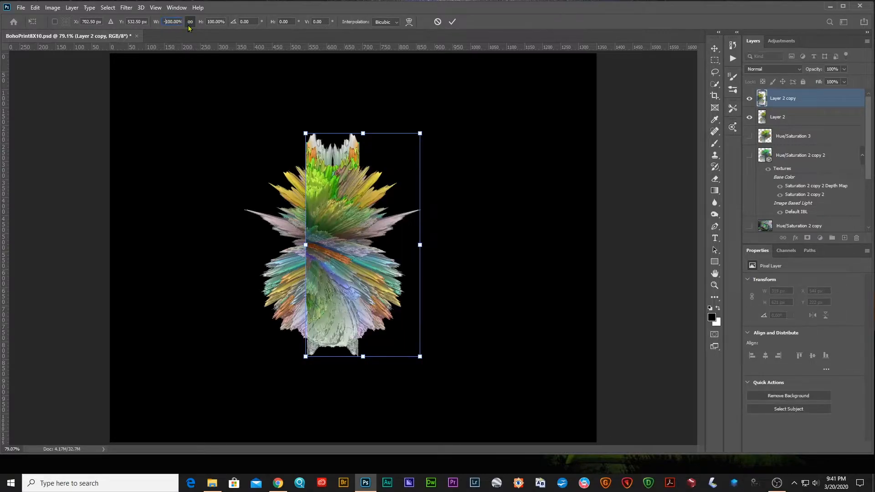
pyautogui.moveTo(337, 297); pyautogui.dragTo(388, 293)
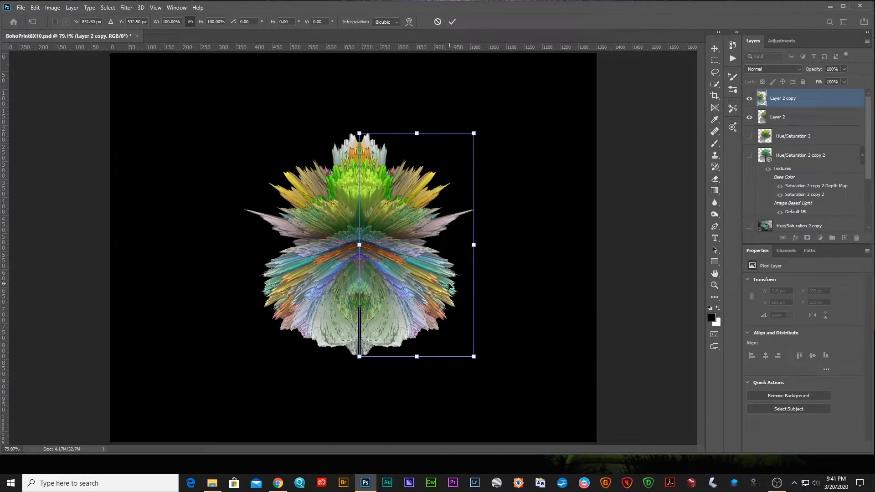
pyautogui.moveTo(436, 288)
pyautogui.mouseDown()
pyautogui.moveTo(447, 287)
pyautogui.moveTo(434, 288)
pyautogui.mouseUp()
# Step: Duplicate both mirrored halves, merge the duplicates into one layer and hide the merged layer
pyautogui.keyDown('shift'); pyautogui.click(802, 127); pyautogui.keyUp('shift')
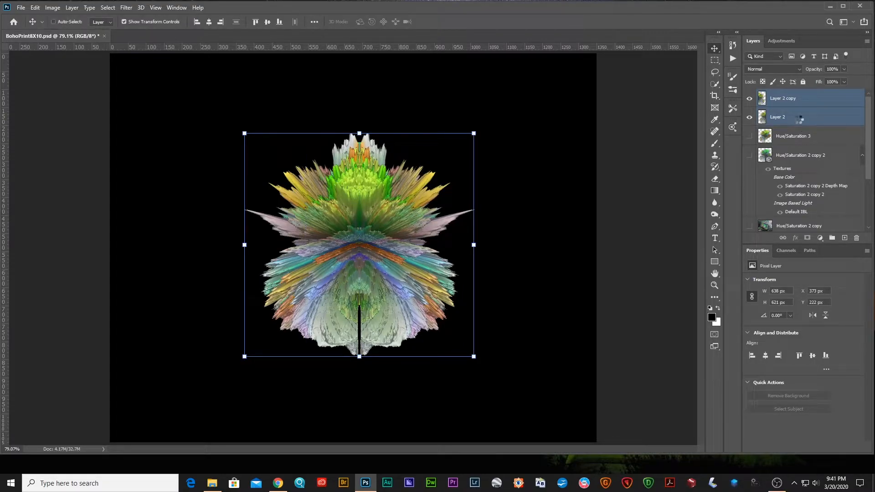
pyautogui.hotkey('ctrl', 'j')
pyautogui.hotkey('ctrl', 'e')
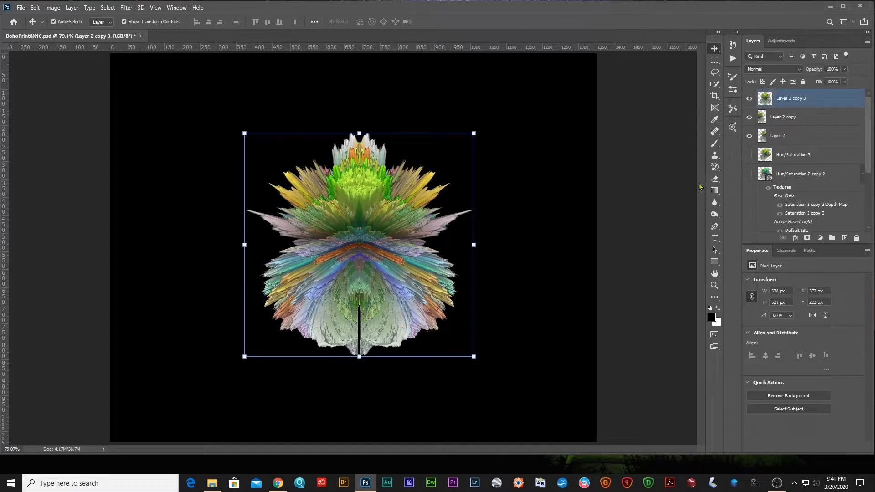
pyautogui.moveTo(365, 246)
pyautogui.mouseDown()
pyautogui.moveTo(381, 245)
pyautogui.moveTo(368, 226)
pyautogui.moveTo(370, 250)
pyautogui.moveTo(373, 242)
pyautogui.moveTo(362, 242)
pyautogui.mouseUp()
pyautogui.click(750, 101)
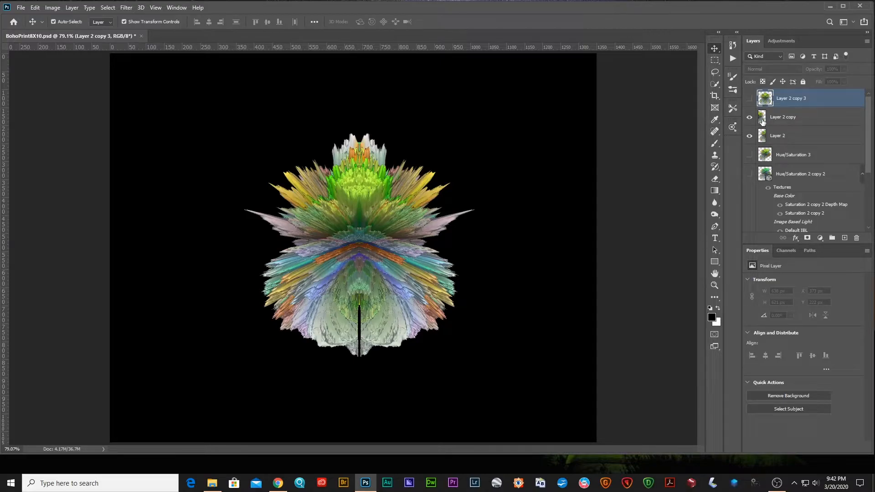
# Step: Isolate Layer 2 copy by hiding Layer 2, and open it in Liquify with a brush size of 700
pyautogui.click(763, 120)
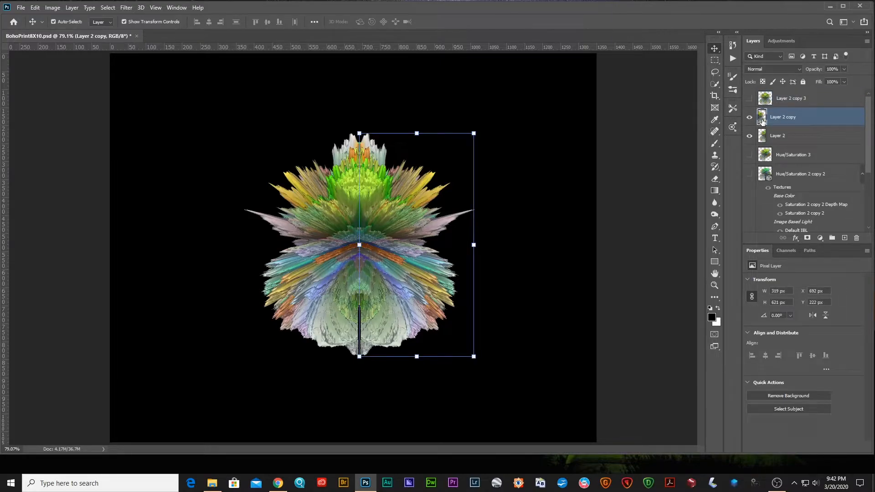
pyautogui.click(748, 137)
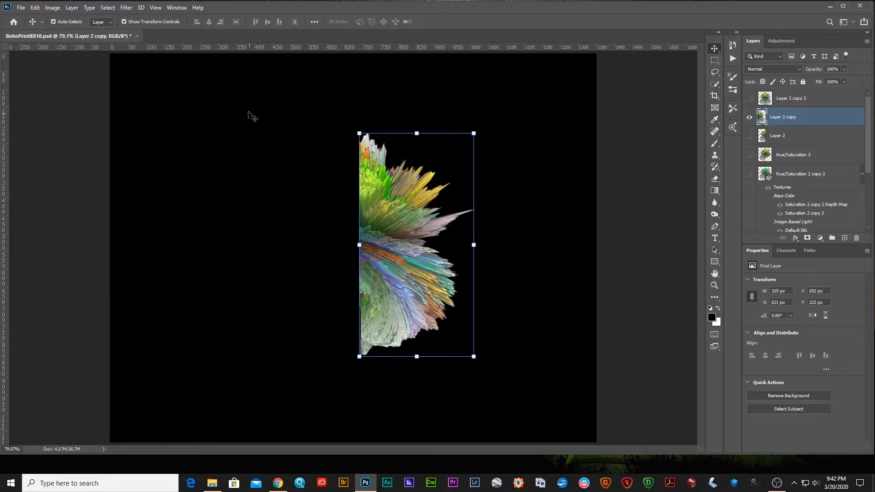
pyautogui.click(129, 8)
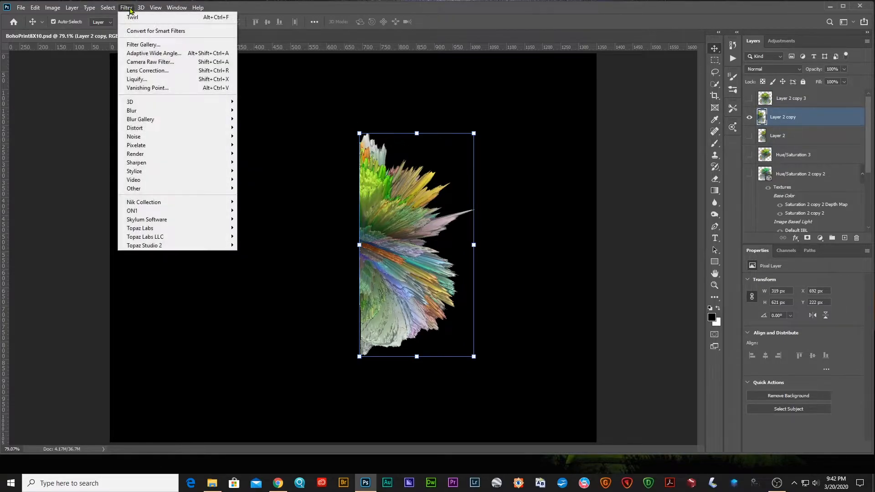
pyautogui.click(138, 79)
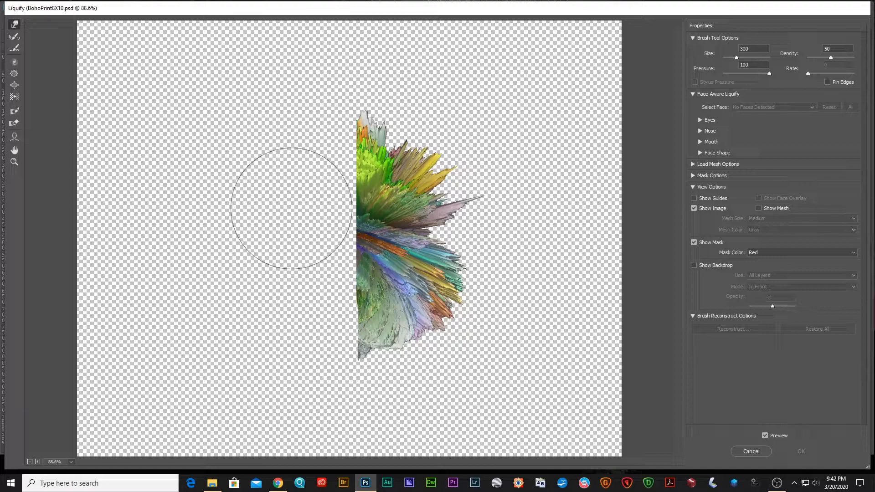
pyautogui.moveTo(292, 208); pyautogui.dragTo(303, 208)
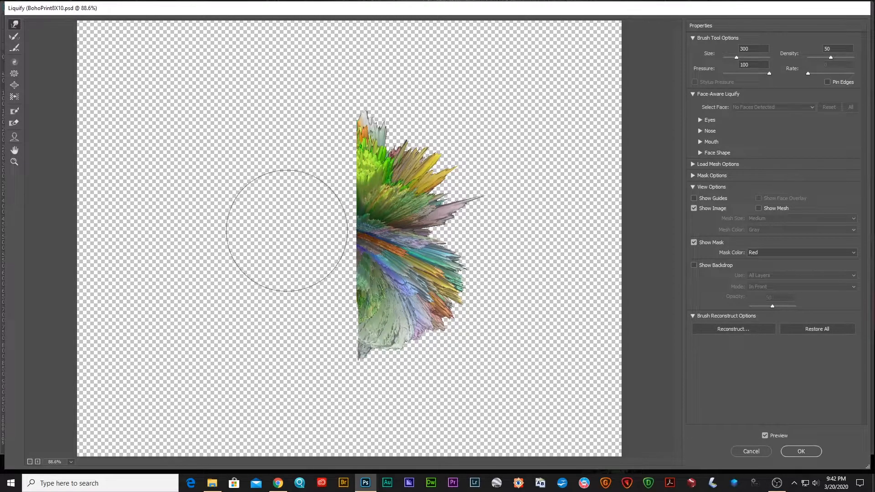
pyautogui.press(']')
pyautogui.press(']')
pyautogui.press(']')
pyautogui.press(']')
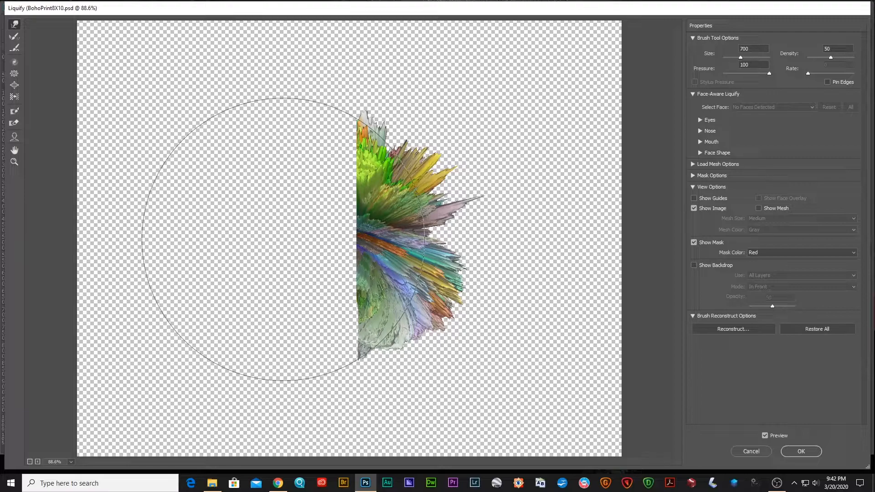
# Step: Warp the half shape into a slim curved crescent by pushing its straight edge outward, its upper tip down and its outer spikes inward
pyautogui.moveTo(255, 259); pyautogui.dragTo(407, 247)
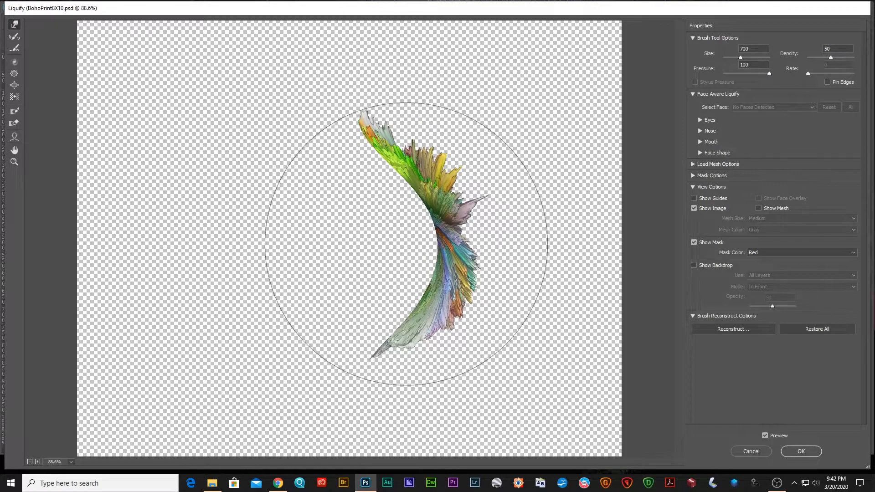
pyautogui.moveTo(401, 76); pyautogui.dragTo(390, 78)
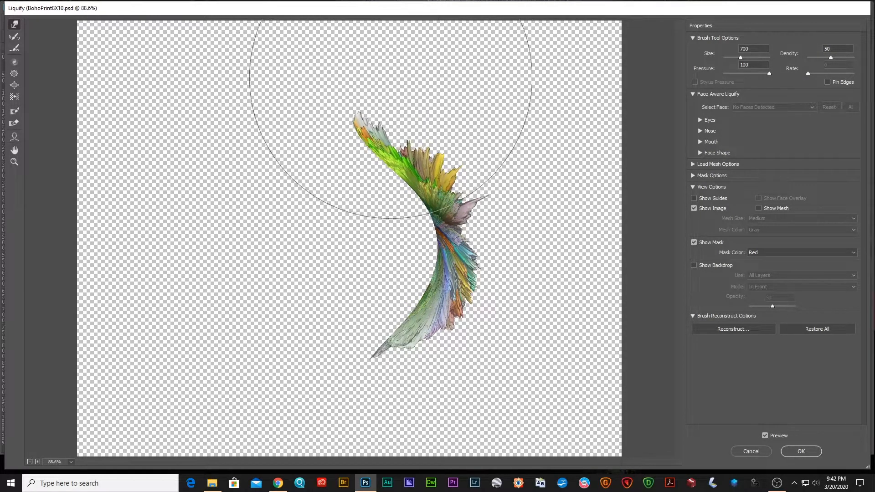
pyautogui.moveTo(277, 72)
pyautogui.mouseDown()
pyautogui.moveTo(278, 116)
pyautogui.moveTo(293, 137)
pyautogui.moveTo(279, 177)
pyautogui.mouseUp()
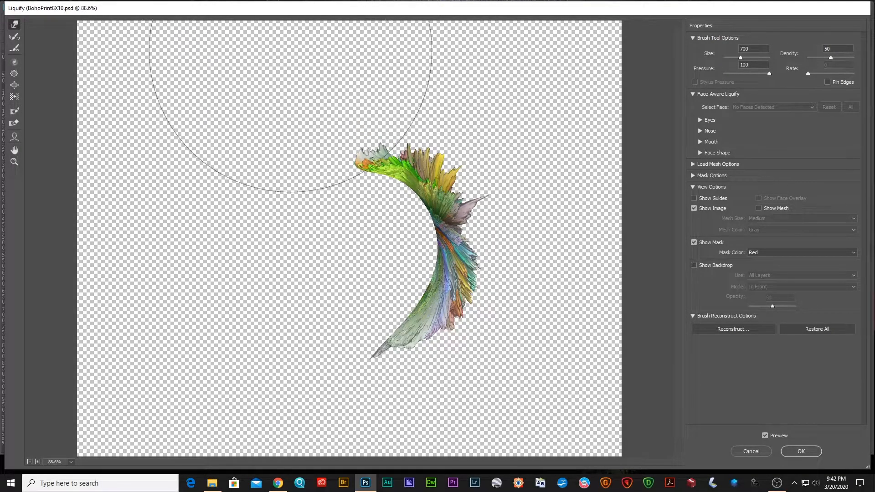
pyautogui.moveTo(333, 44); pyautogui.dragTo(317, 113)
pyautogui.moveTo(261, 50)
pyautogui.mouseDown()
pyautogui.moveTo(270, 96)
pyautogui.moveTo(252, 112)
pyautogui.moveTo(264, 146)
pyautogui.mouseUp()
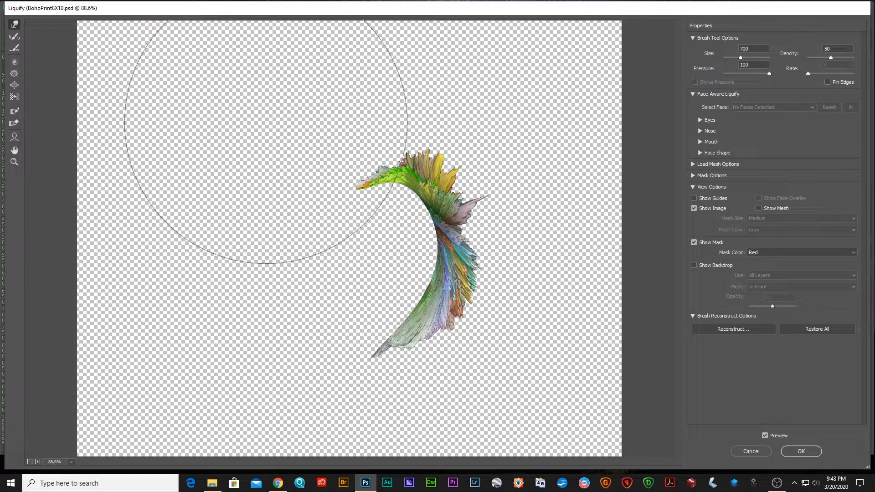
pyautogui.moveTo(480, 95)
pyautogui.mouseDown()
pyautogui.moveTo(455, 114)
pyautogui.moveTo(423, 89)
pyautogui.moveTo(410, 104)
pyautogui.mouseUp()
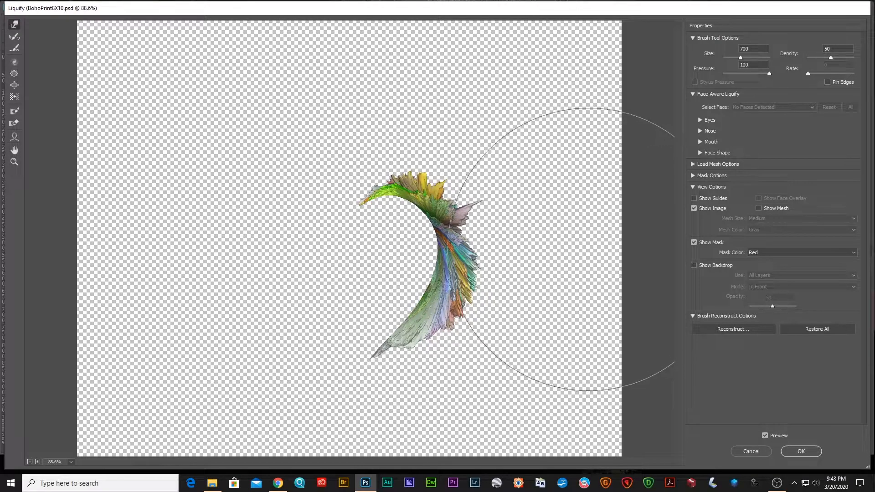
pyautogui.moveTo(595, 254); pyautogui.dragTo(581, 255)
pyautogui.moveTo(596, 172); pyautogui.dragTo(563, 173)
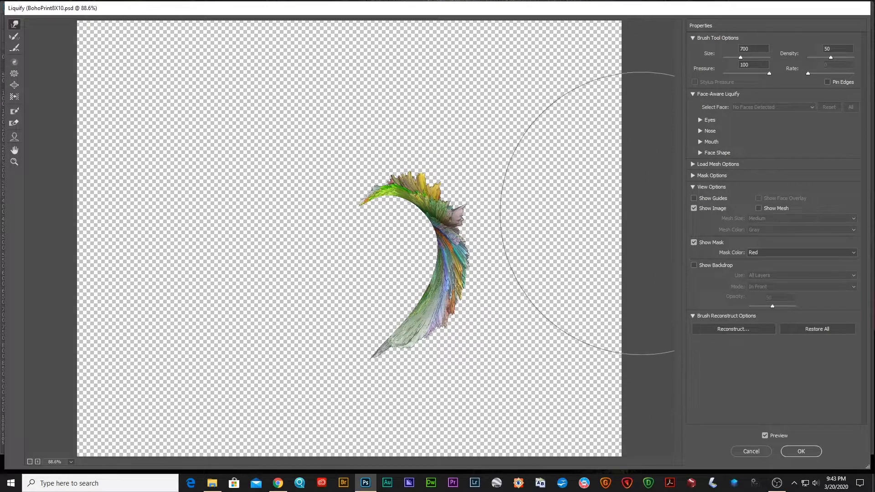
pyautogui.click(802, 452)
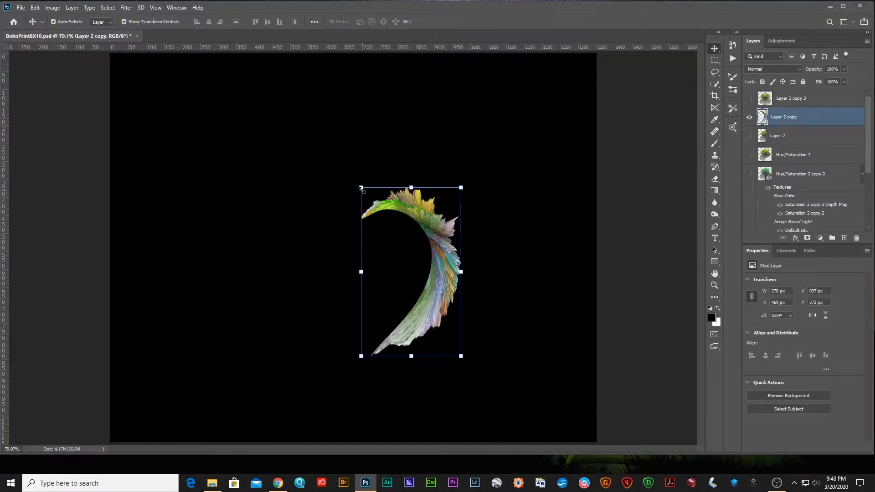
# Step: Enlarge the crescent to about 165% width and 144% height
pyautogui.moveTo(361, 187); pyautogui.dragTo(337, 105)
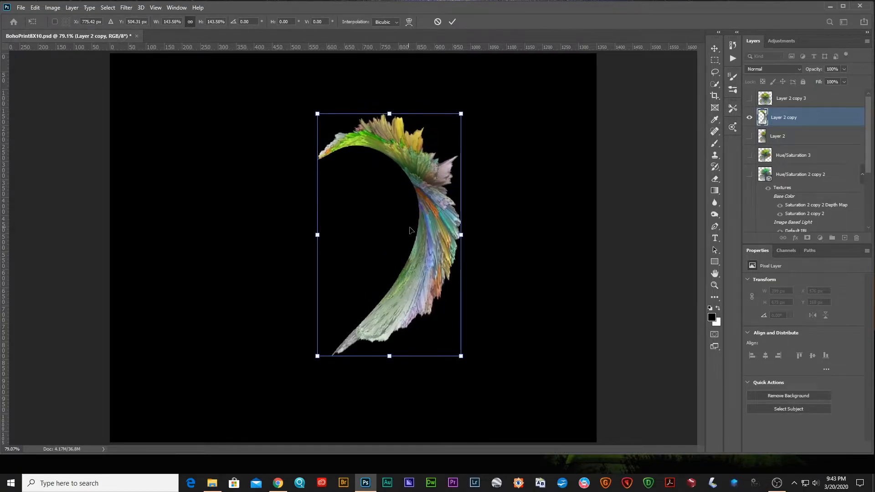
pyautogui.moveTo(460, 235); pyautogui.dragTo(482, 237)
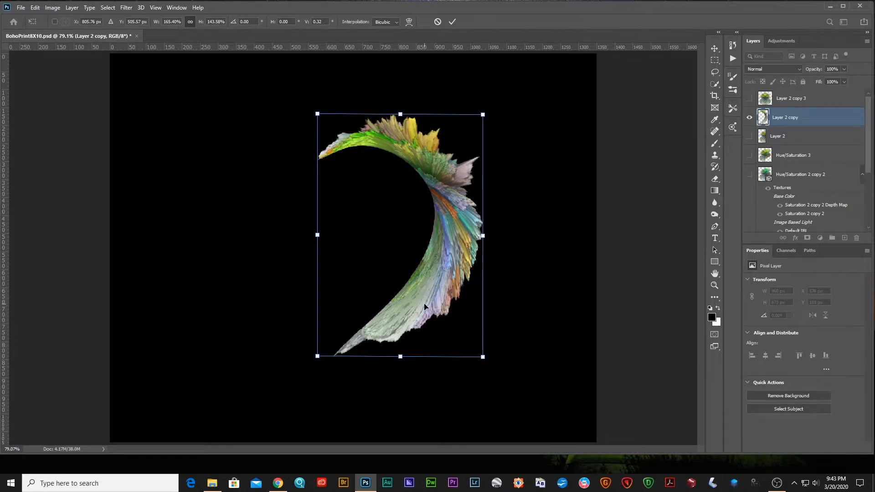
pyautogui.moveTo(403, 319); pyautogui.dragTo(391, 318)
pyautogui.press('Return')
# Step: Duplicate the crescent, flip the copy to -100% width and place it so the two tips meet in a heart shape
pyautogui.moveTo(412, 305); pyautogui.dragTo(355, 310)
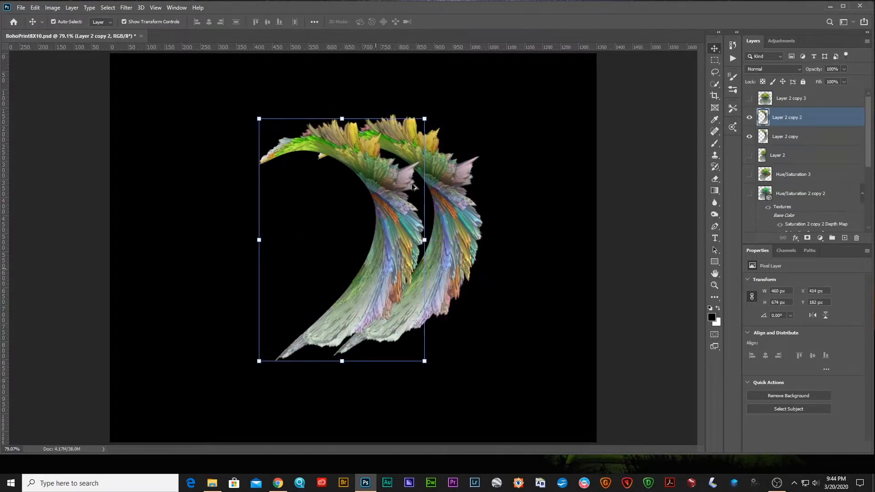
pyautogui.click(425, 119)
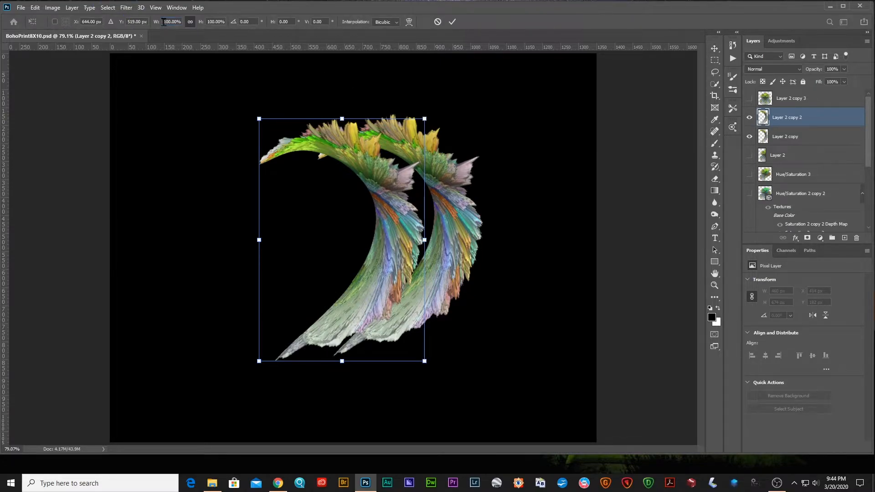
pyautogui.write('-')
pyautogui.press('Return')
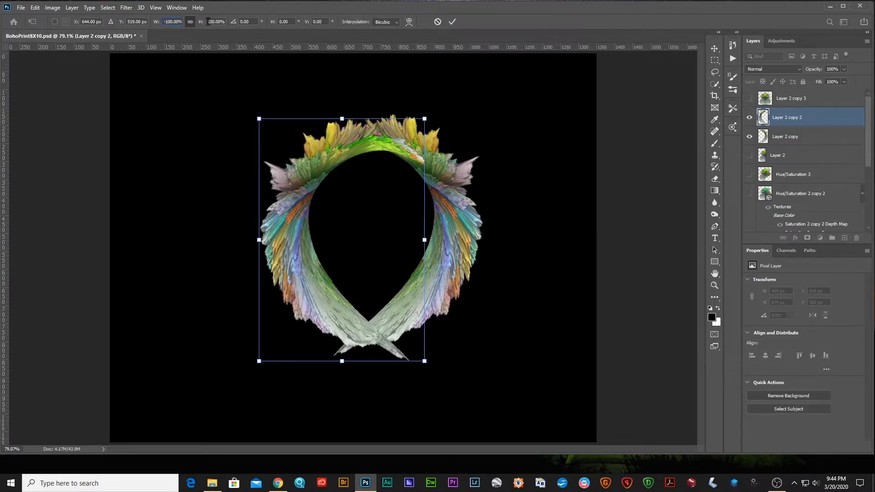
pyautogui.moveTo(308, 248); pyautogui.dragTo(239, 245)
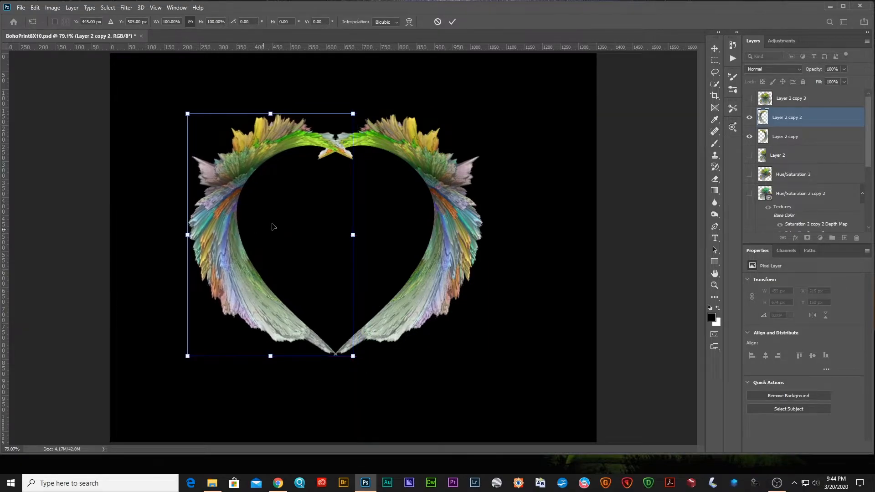
# Step: Duplicate the two crescent layers together and merge the copies into a single heart layer
pyautogui.keyDown('shift'); pyautogui.click(799, 136); pyautogui.keyUp('shift')
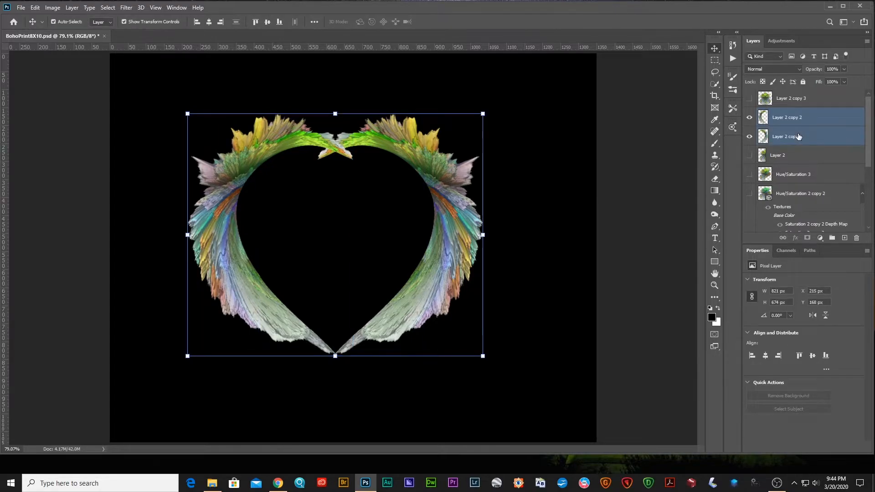
pyautogui.hotkey('ctrl', 'j')
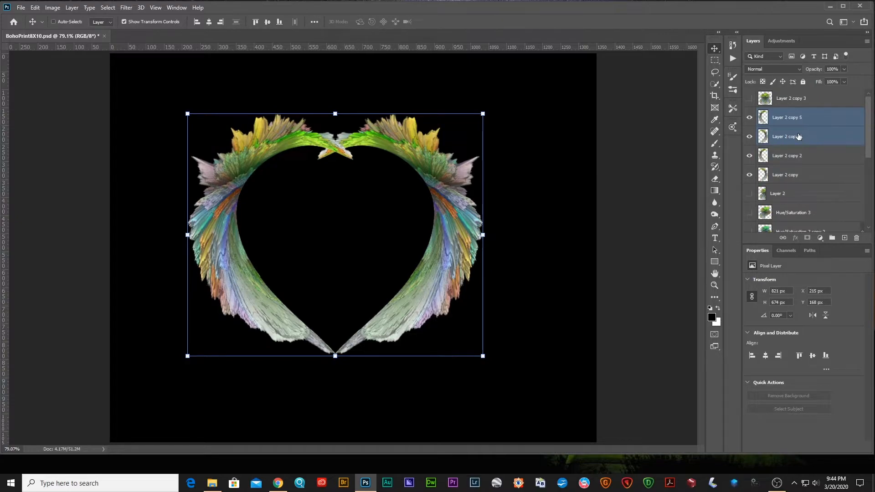
pyautogui.hotkey('ctrl', 'e')
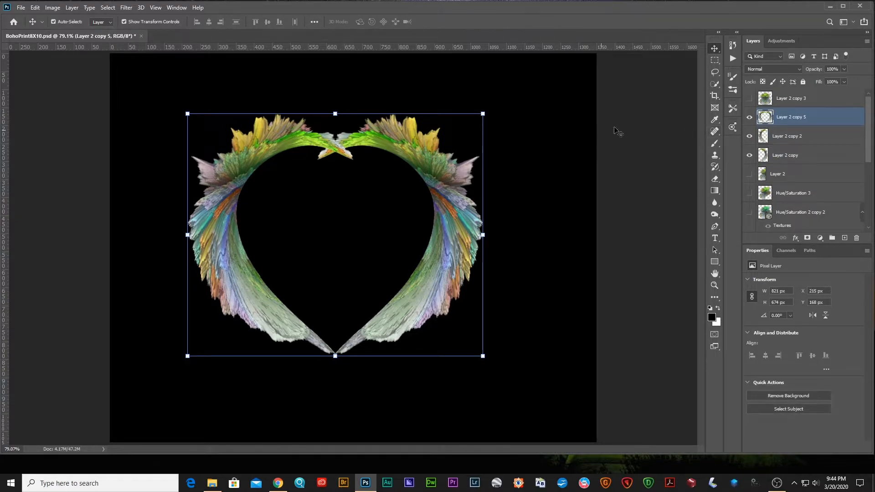
# Step: Show Layer 2 copy 3 and shift its spiky figure about 17 px so it is centred horizontally on the canvas
pyautogui.click(749, 99)
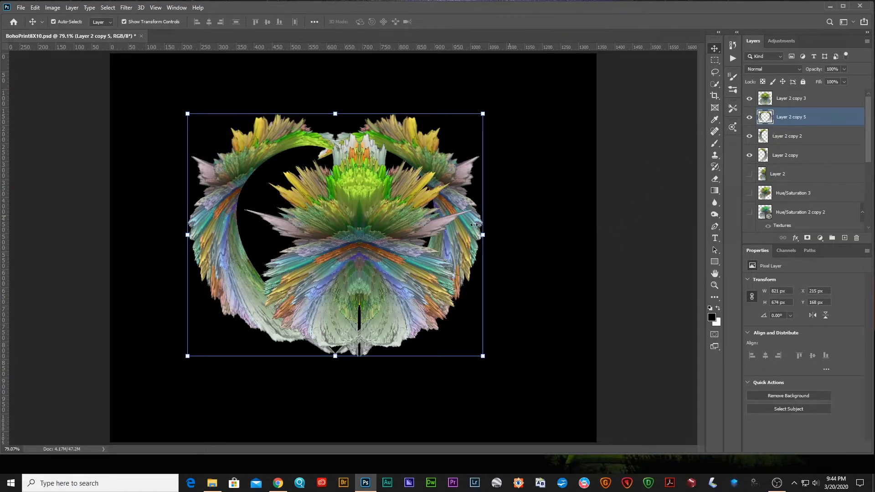
pyautogui.moveTo(361, 240); pyautogui.dragTo(357, 240)
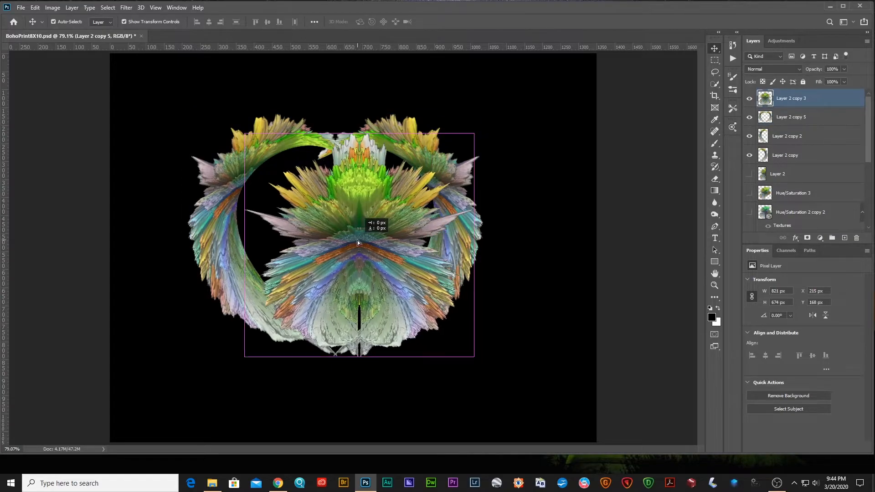
pyautogui.click(810, 119)
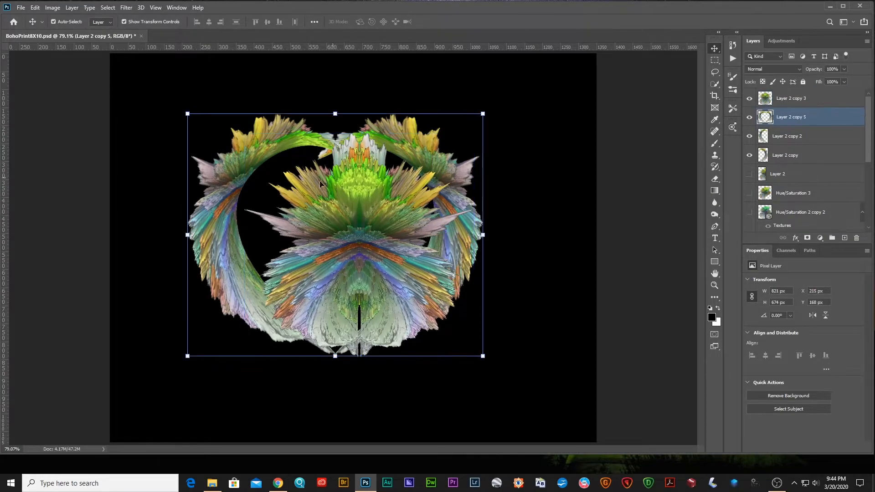
pyautogui.moveTo(322, 234)
pyautogui.mouseDown()
pyautogui.moveTo(331, 234)
pyautogui.moveTo(316, 234)
pyautogui.mouseUp()
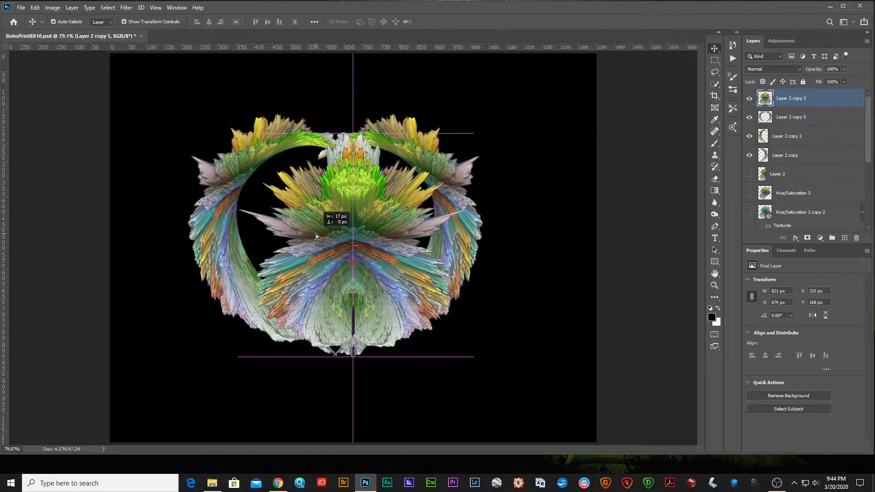
# Step: Move the merged heart on Layer 2 copy 5 so it is centred around the spiky figure, and hide the two original crescent layers
pyautogui.click(769, 119)
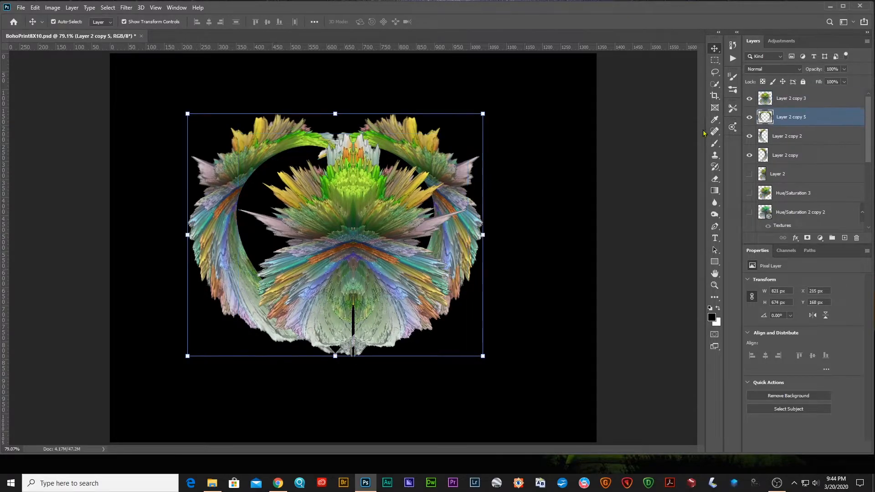
pyautogui.moveTo(446, 197); pyautogui.dragTo(472, 195)
pyautogui.click(748, 136)
pyautogui.click(749, 155)
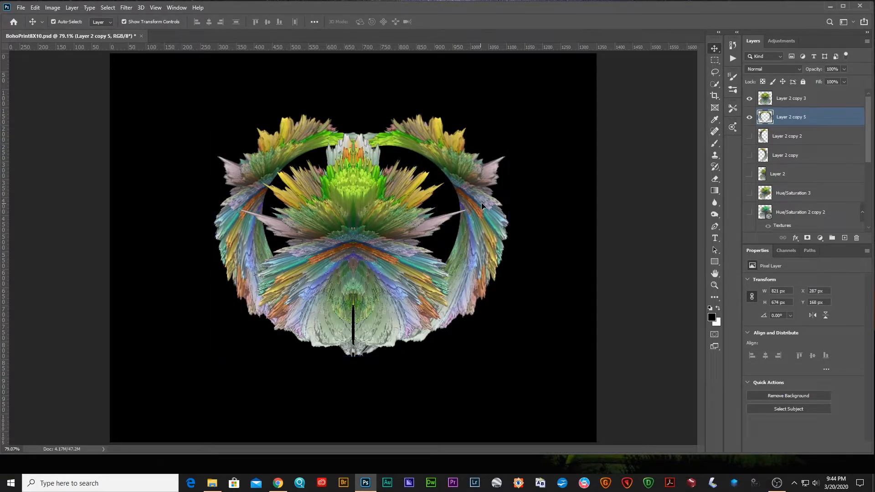
# Step: Enlarge the merged heart to about 126% width and 134% height so it frames the spiky figure
pyautogui.moveTo(361, 113); pyautogui.dragTo(361, 72)
pyautogui.moveTo(474, 262); pyautogui.dragTo(463, 287)
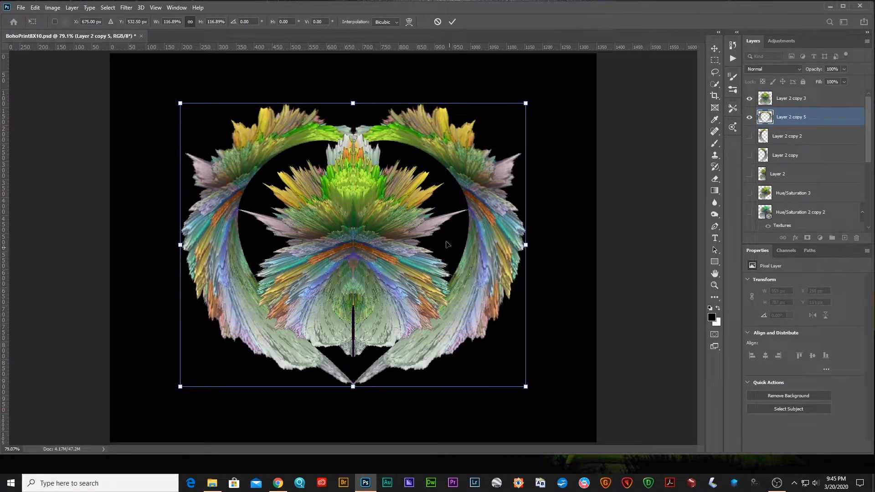
pyautogui.moveTo(353, 103); pyautogui.dragTo(353, 82)
pyautogui.hotkey('ctrl', '-')
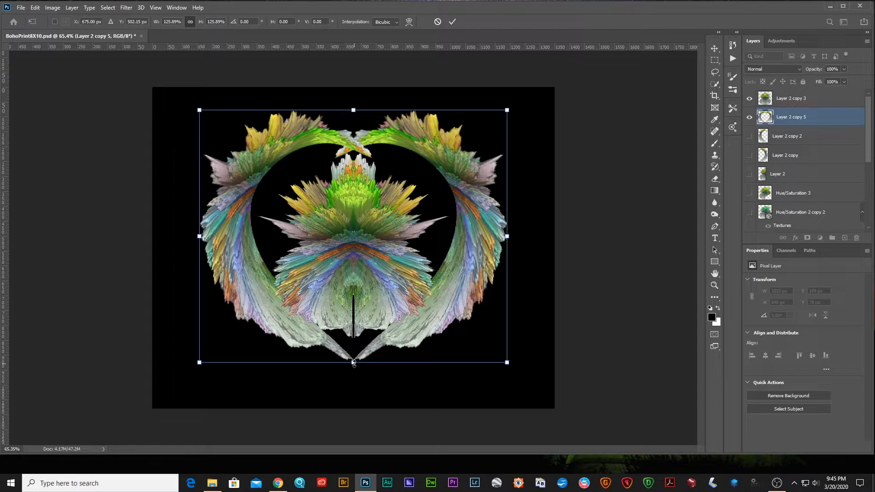
pyautogui.moveTo(354, 363); pyautogui.dragTo(357, 380)
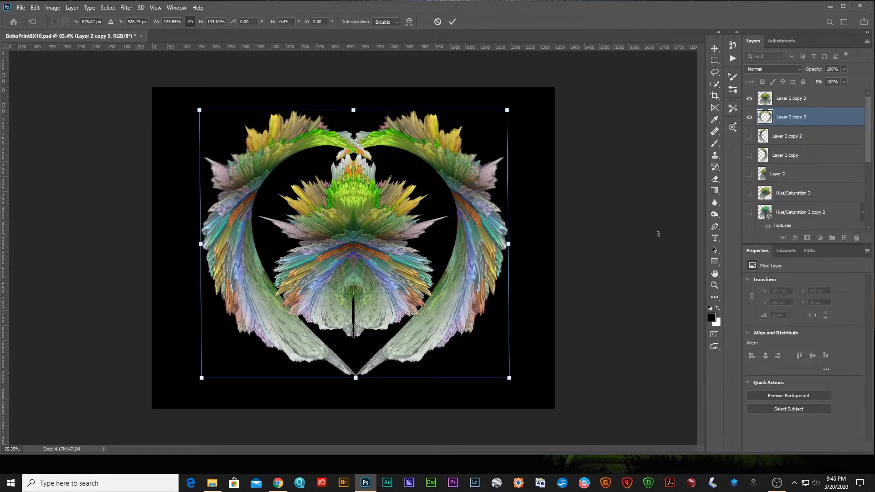
pyautogui.click(714, 250)
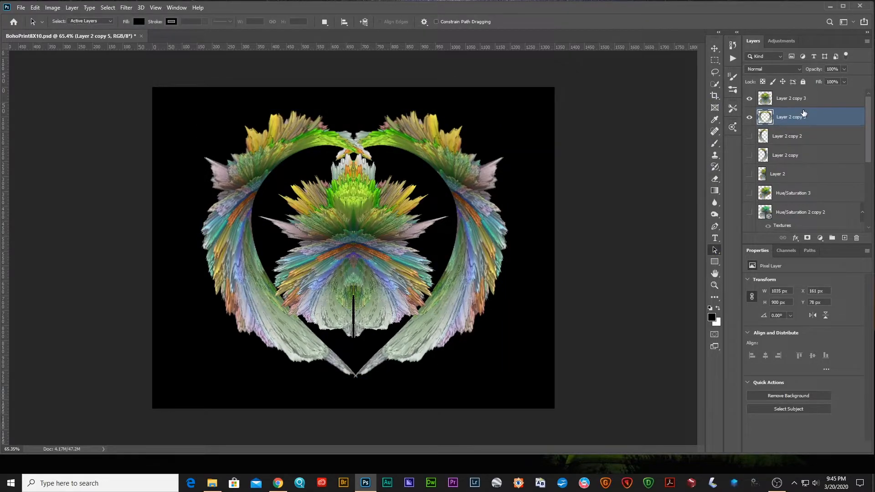
# Step: Place the spiky figure's layer, Layer 2 copy 3, beneath the heart layer and duplicate it
pyautogui.click(780, 103)
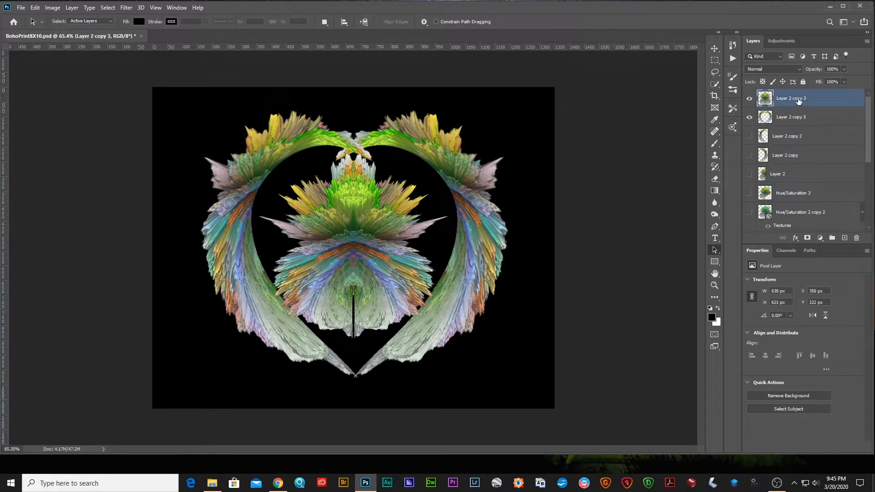
pyautogui.moveTo(812, 101); pyautogui.dragTo(807, 127)
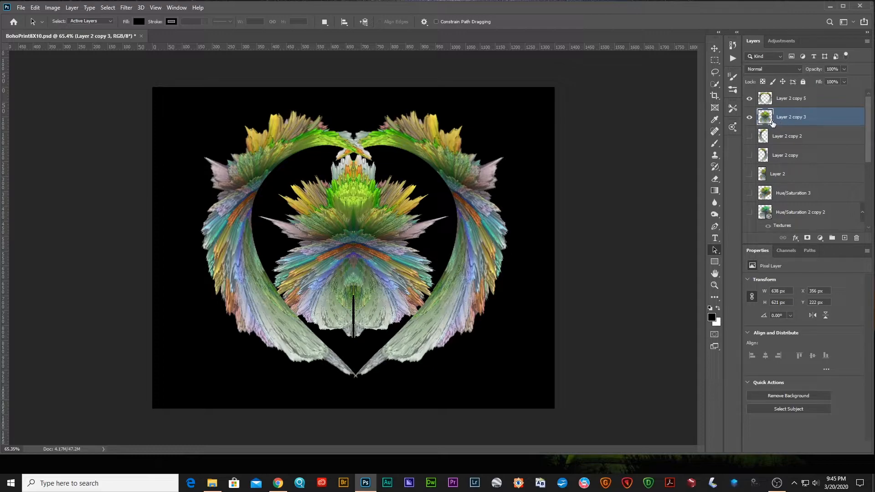
pyautogui.hotkey('ctrl', 'j')
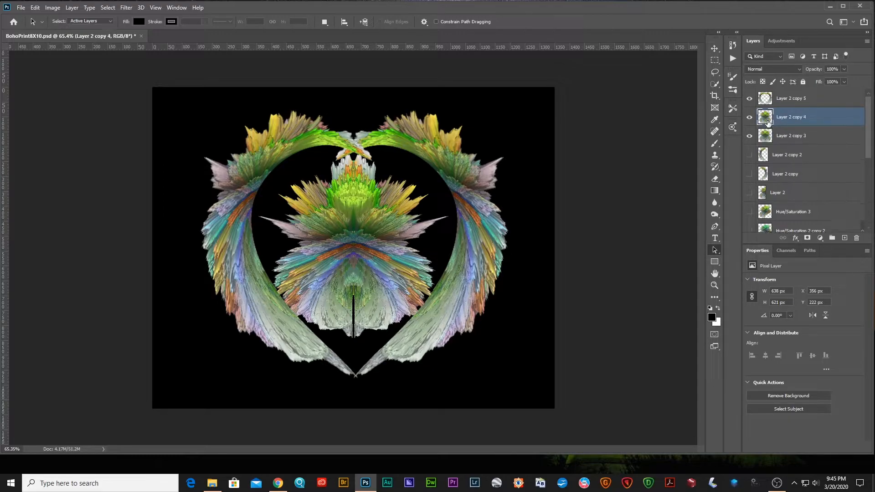
# Step: Apply the Mezzotint filter with the Medium Lines type to Layer 2 copy 3
pyautogui.click(791, 139)
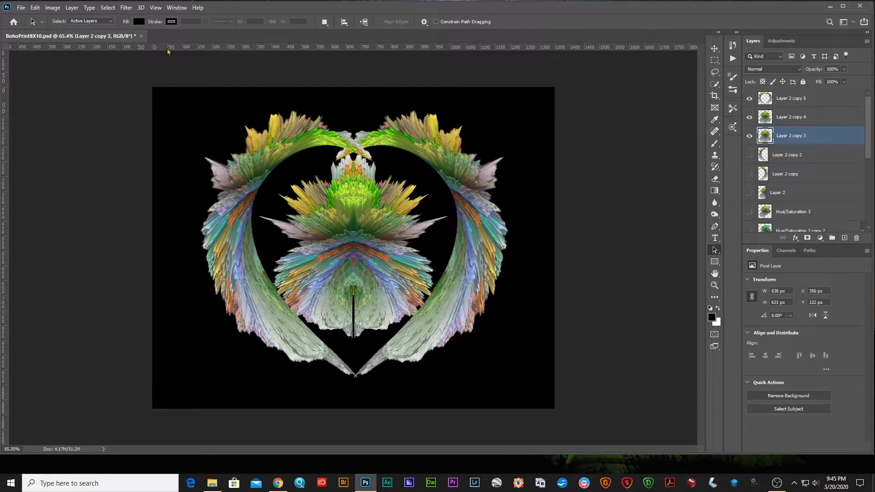
pyautogui.click(128, 9)
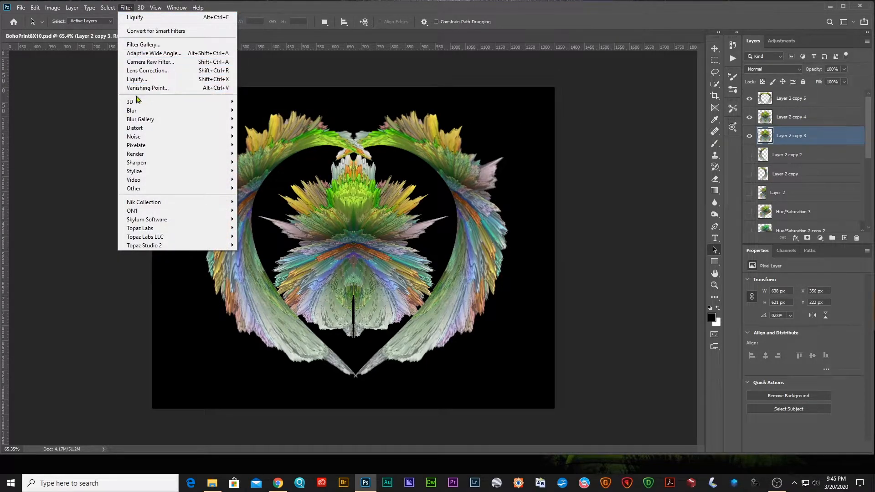
pyautogui.moveTo(151, 146)
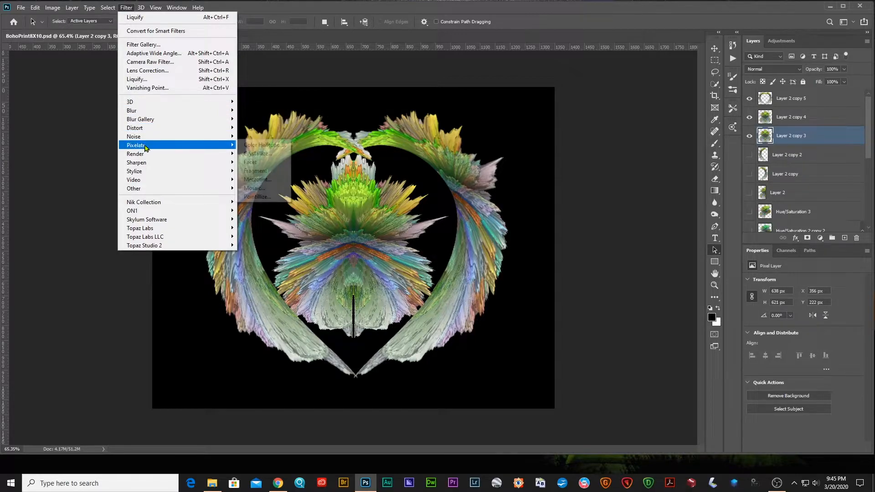
pyautogui.click(263, 180)
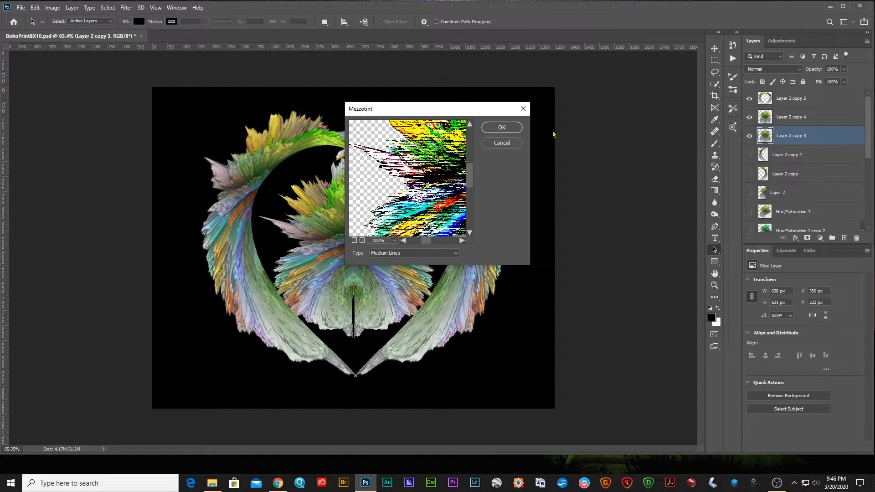
pyautogui.click(502, 128)
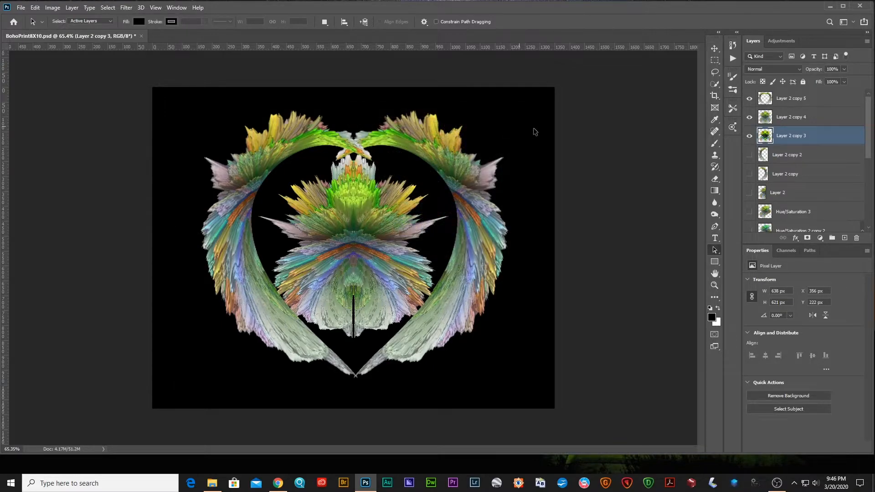
# Step: Hide Layer 2 copy 4 and apply a Radial Blur to Layer 2 copy 3 with amount 100, Zoom method and Best quality
pyautogui.click(749, 117)
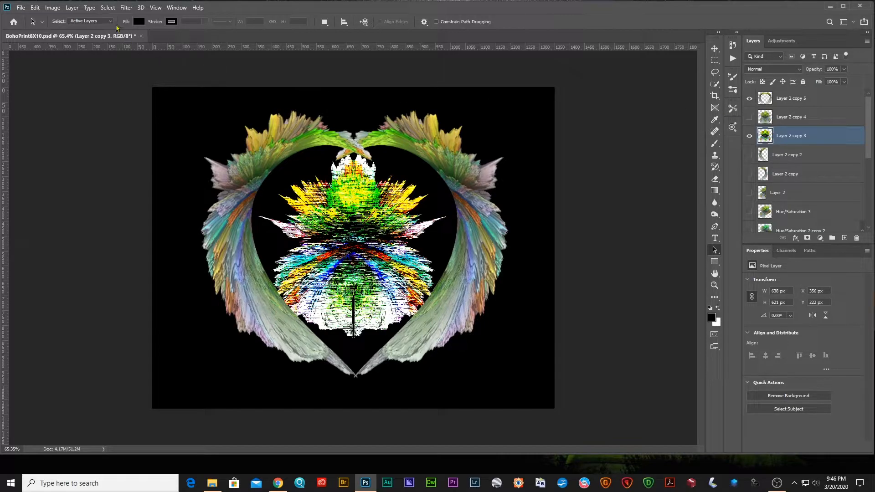
pyautogui.click(126, 8)
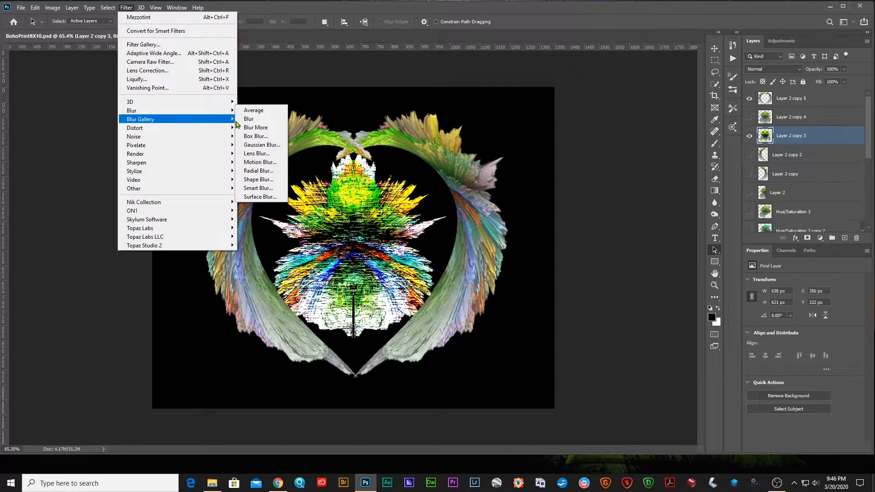
pyautogui.click(250, 169)
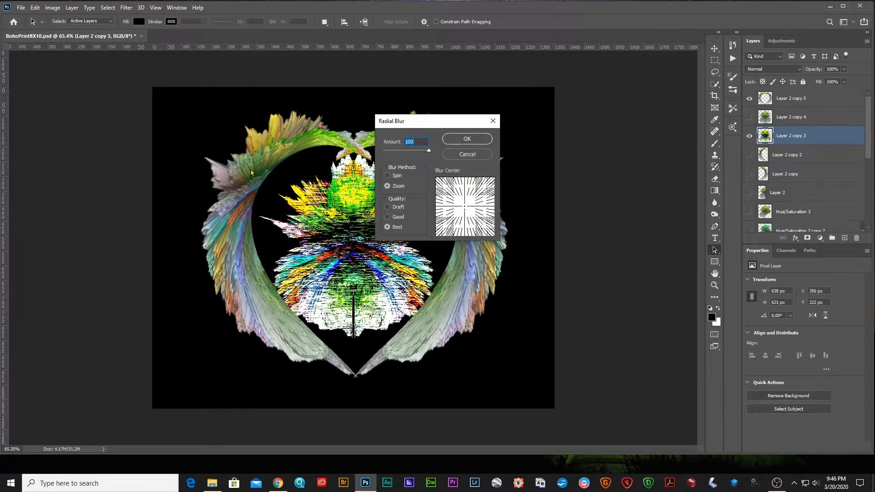
pyautogui.click(467, 139)
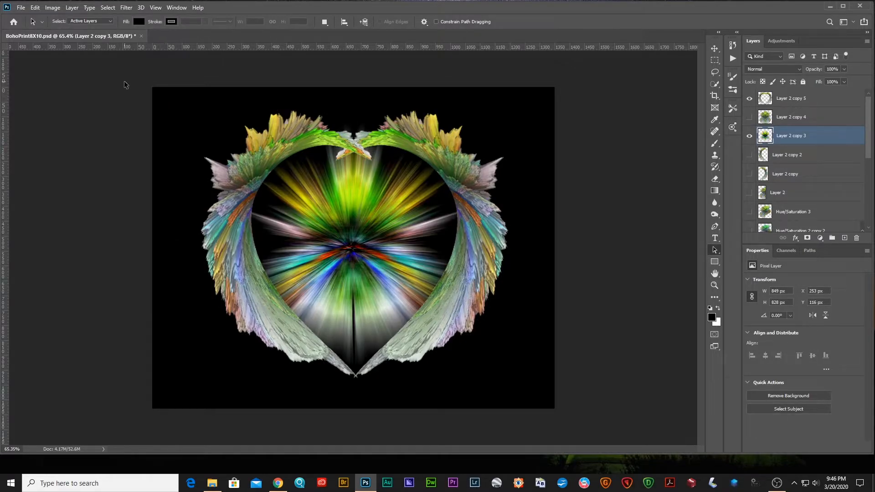
pyautogui.click(108, 8)
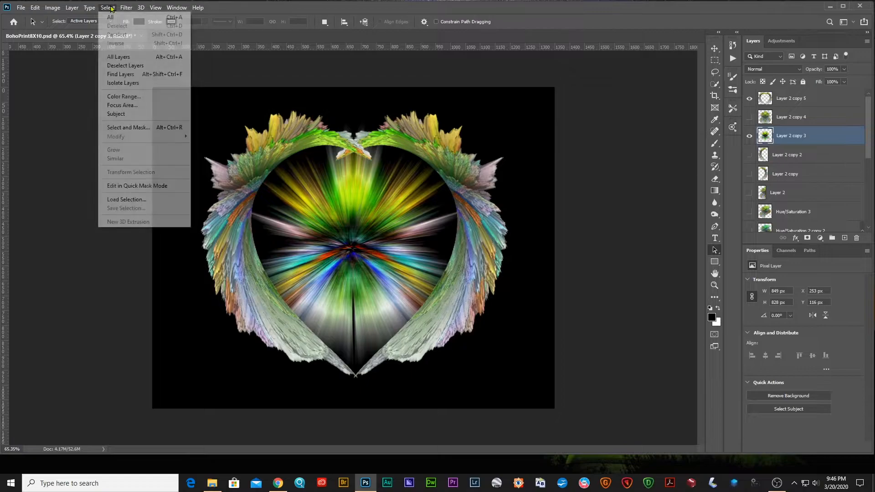
pyautogui.click(113, 18)
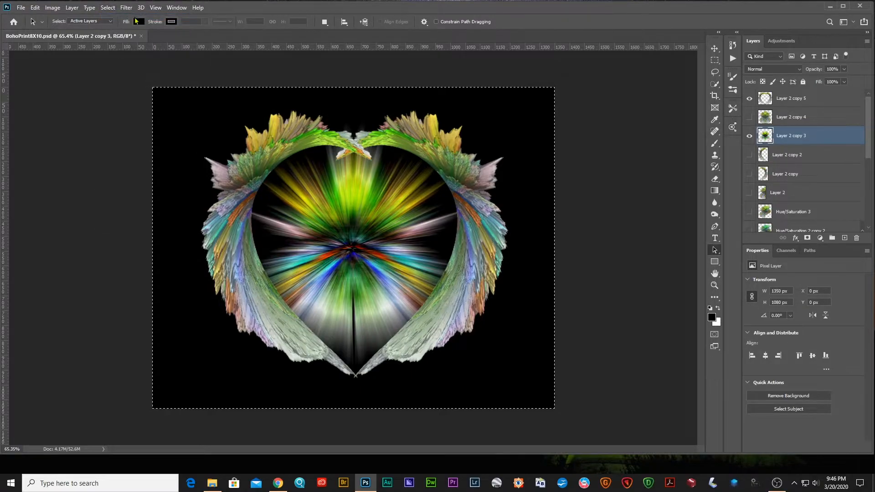
pyautogui.hotkey('ctrl', 'd')
# Step: Repeat the same Radial Blur on Layer 2 copy 3 and duplicate it, leaving the lower burst layer active with the Move tool
pyautogui.click(123, 8)
pyautogui.click(128, 16)
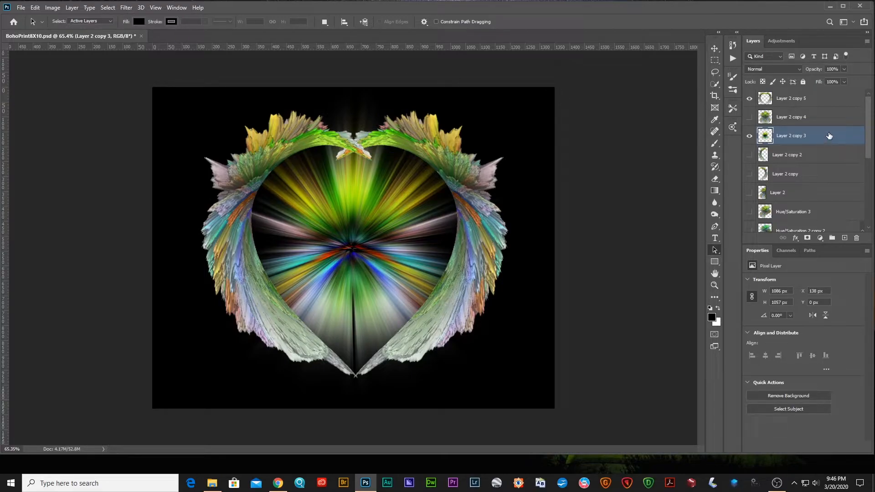
pyautogui.hotkey('ctrl', 'j')
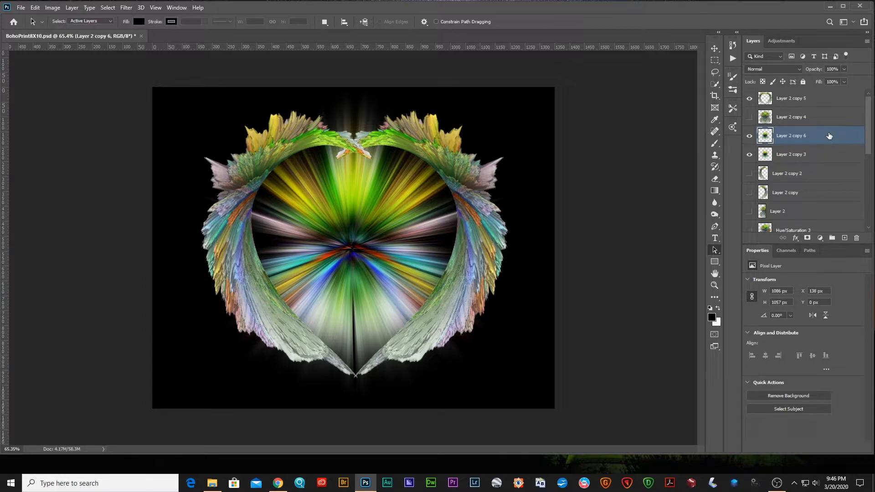
pyautogui.click(819, 161)
pyautogui.press('v')
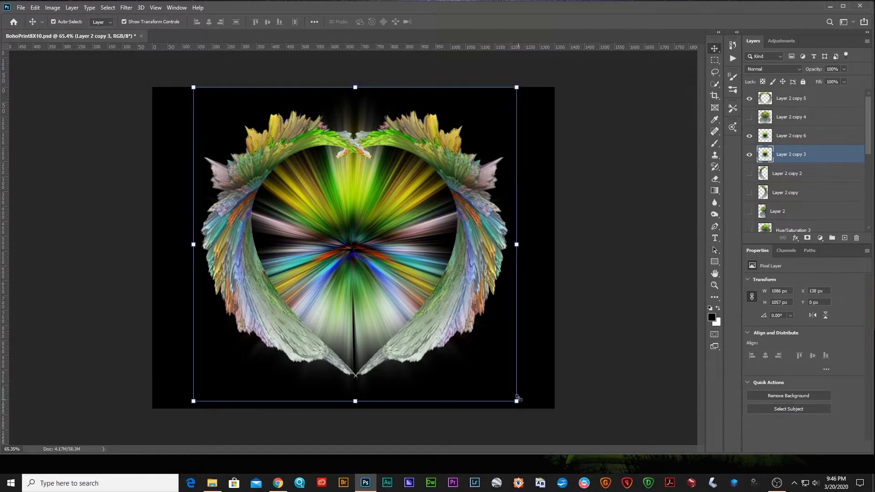
pyautogui.moveTo(517, 401); pyautogui.dragTo(524, 416)
pyautogui.hotkey('ctrl', 'z')
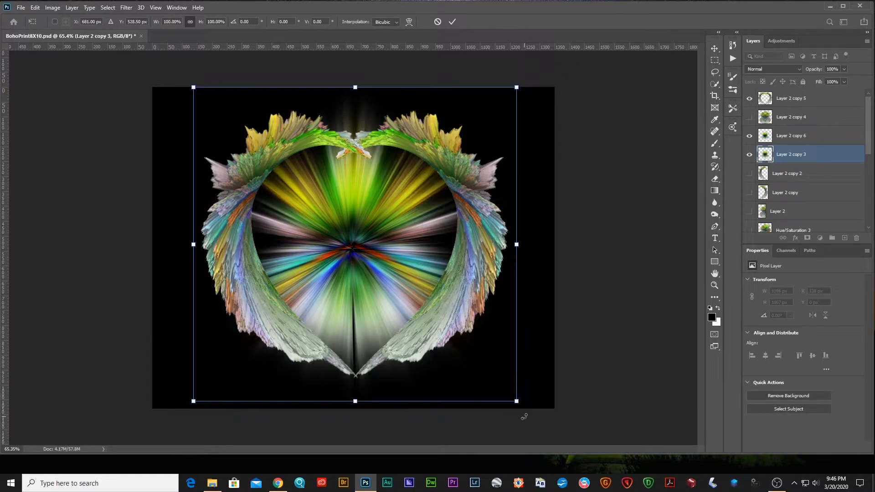
pyautogui.moveTo(517, 402); pyautogui.dragTo(526, 405)
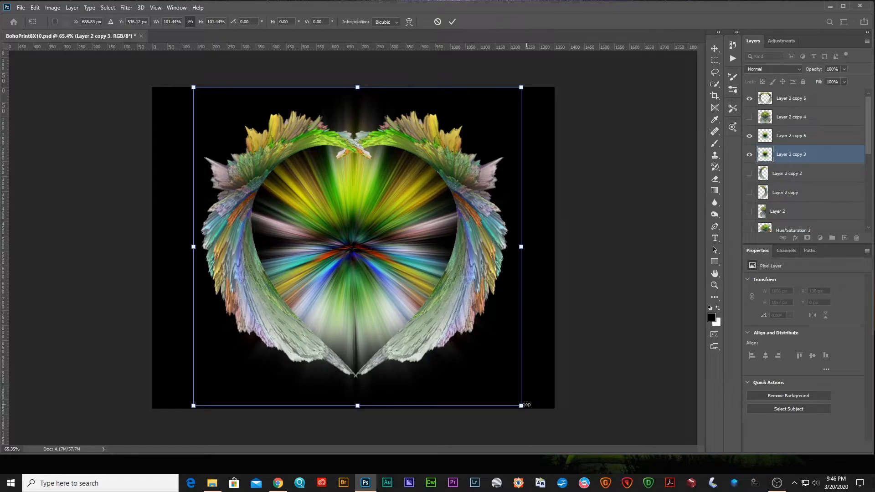
pyautogui.hotkey('ctrl', 'z')
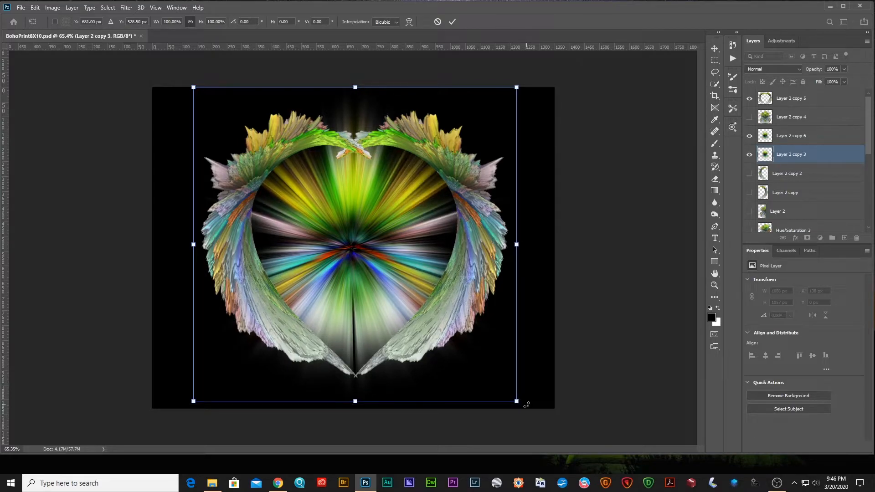
# Step: Enlarge the lower burst layer from its centre to about 113.5% in width and height
pyautogui.moveTo(517, 401); pyautogui.dragTo(554, 414)
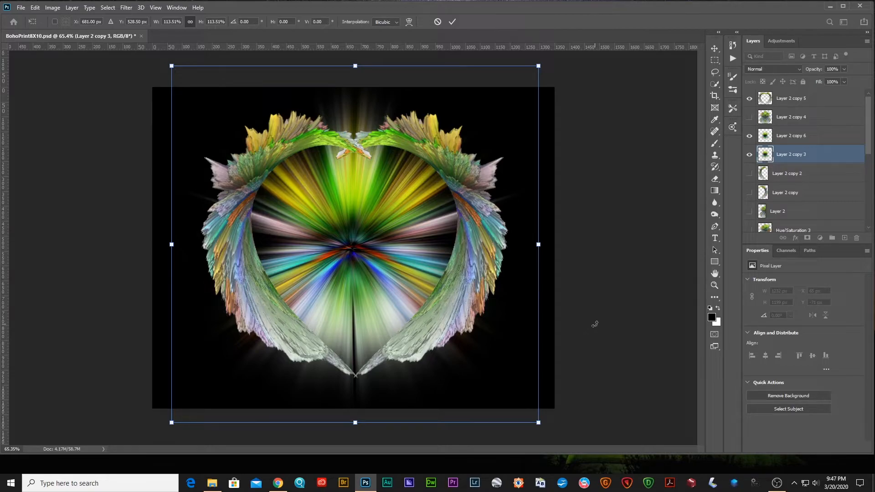
pyautogui.press('Return')
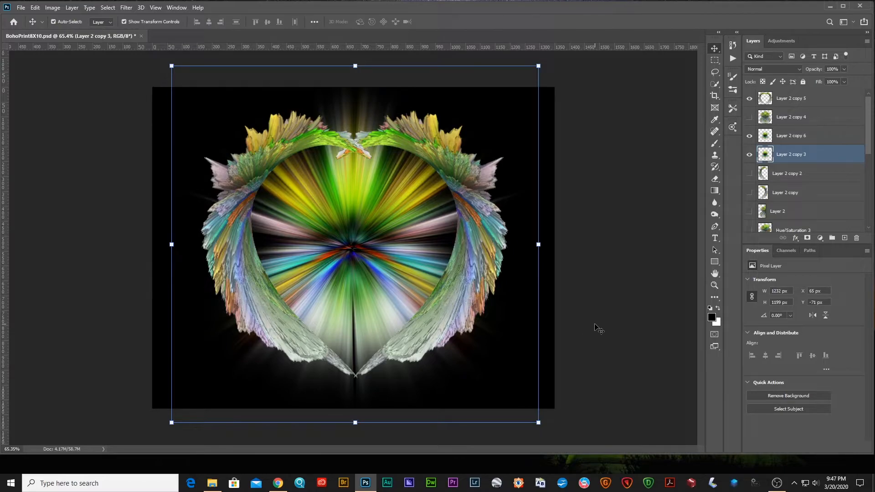
# Step: Duplicate the enlarged burst layer, Layer 2 copy 3, and set the duplicate's blend mode to Dissolve
pyautogui.hotkey('ctrl', 'j')
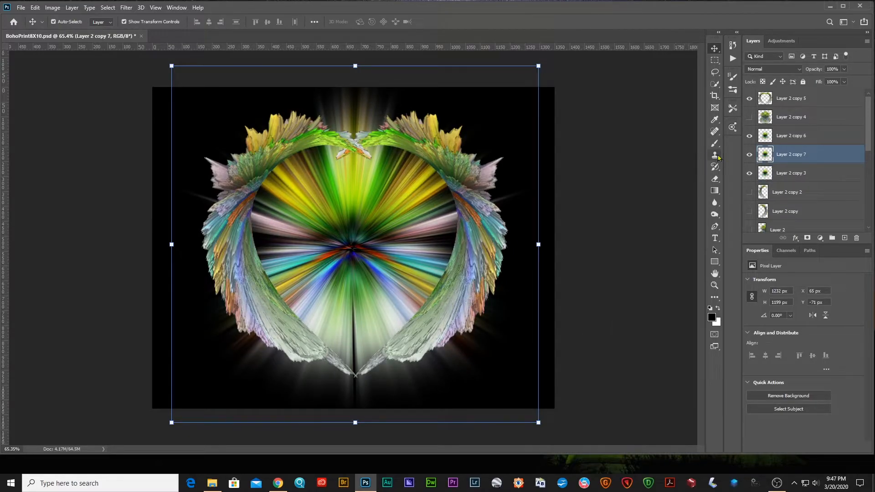
pyautogui.click(750, 118)
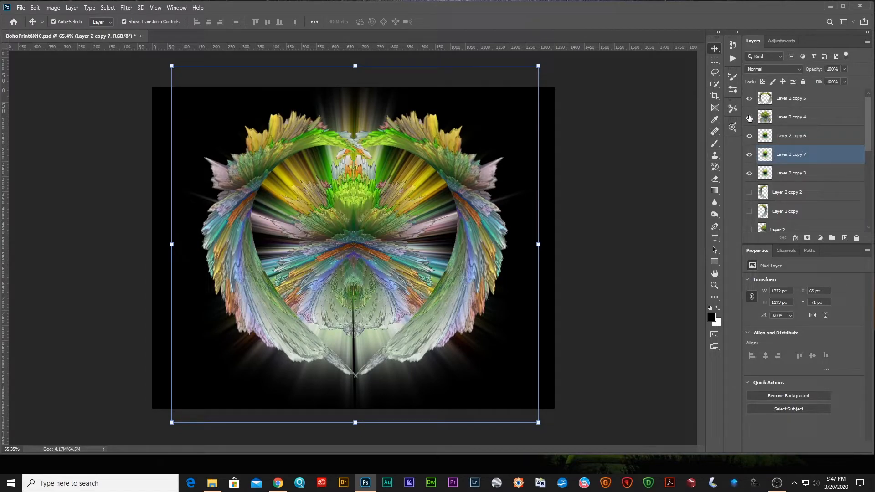
pyautogui.click(749, 119)
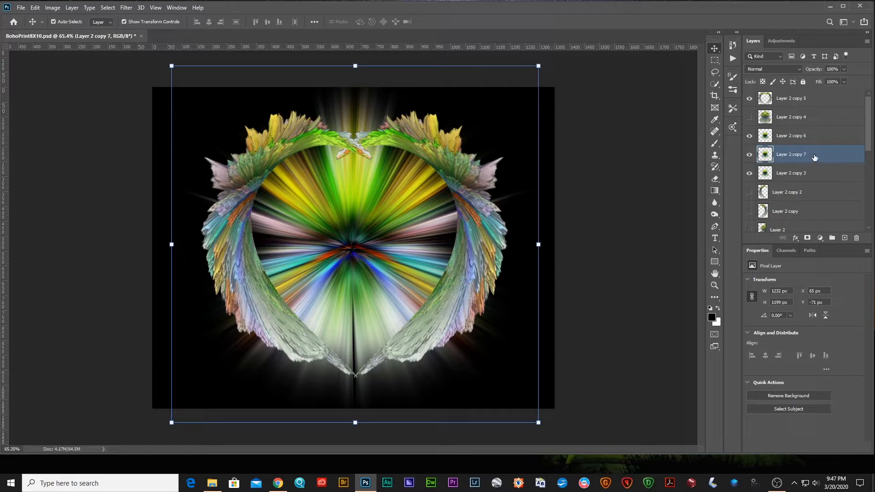
pyautogui.click(798, 71)
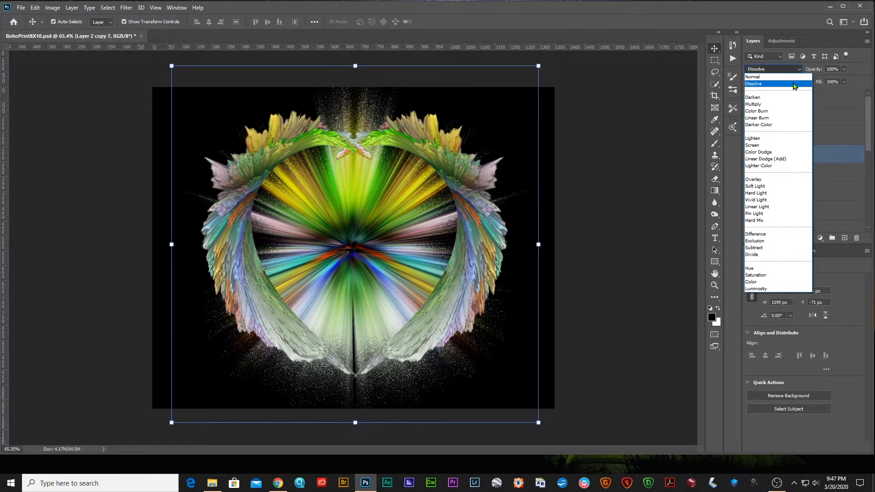
pyautogui.click(794, 84)
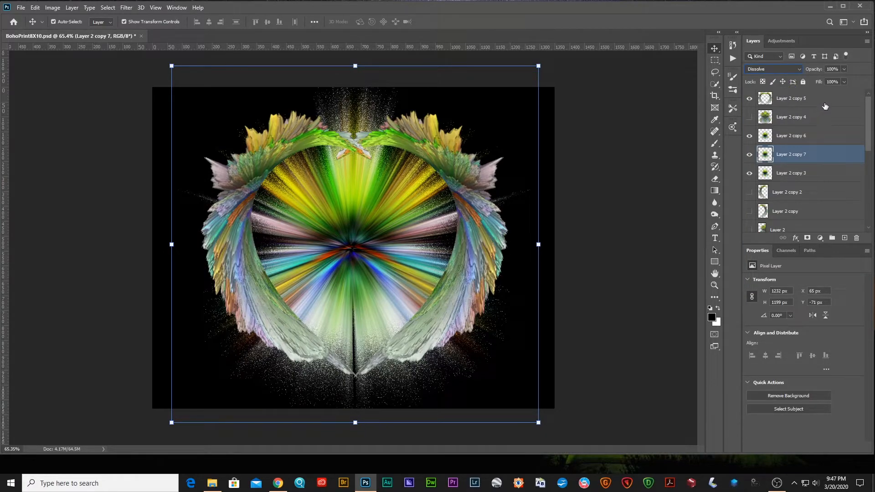
# Step: Show Layer 2 copy 4 and set its blend mode to Darken
pyautogui.click(750, 118)
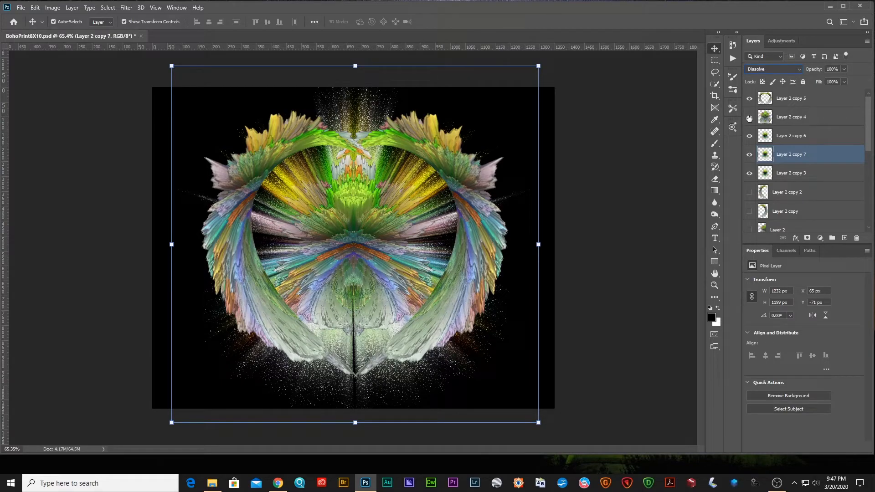
pyautogui.click(809, 117)
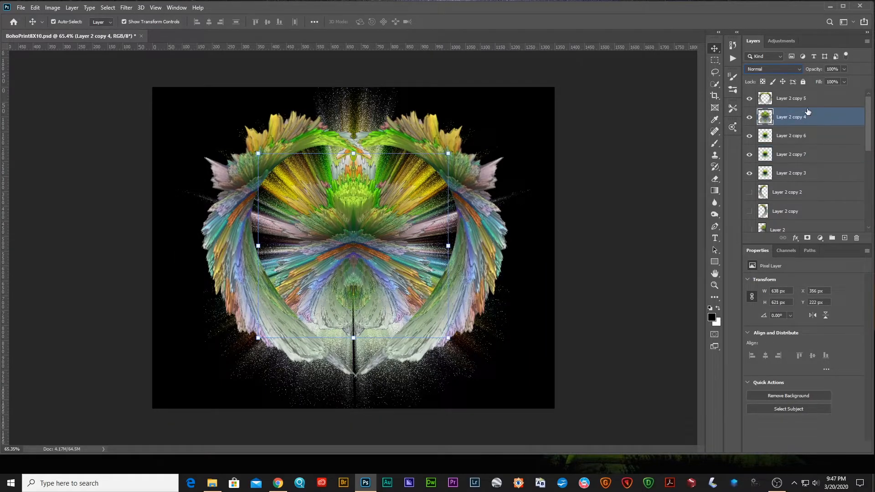
pyautogui.click(800, 69)
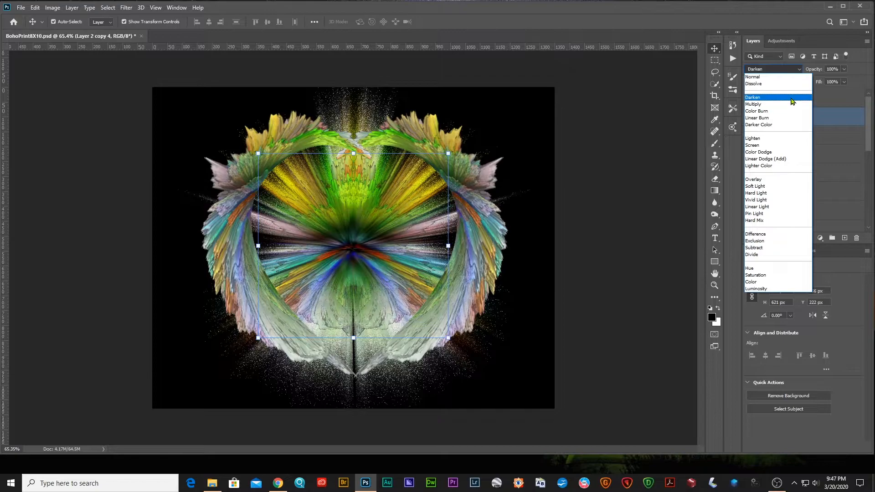
pyautogui.click(792, 101)
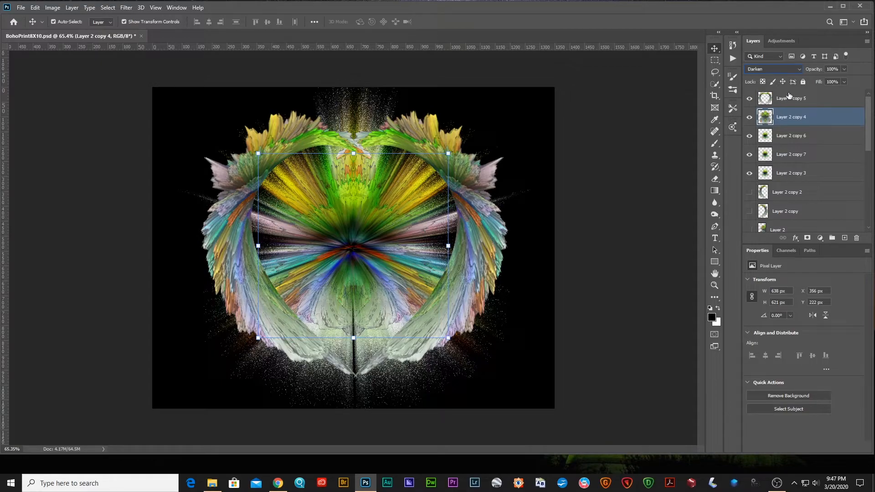
# Step: Duplicate the heart frame on Layer 2 copy 5 and shrink the duplicate around its centre to about 59% in width and height
pyautogui.click(814, 100)
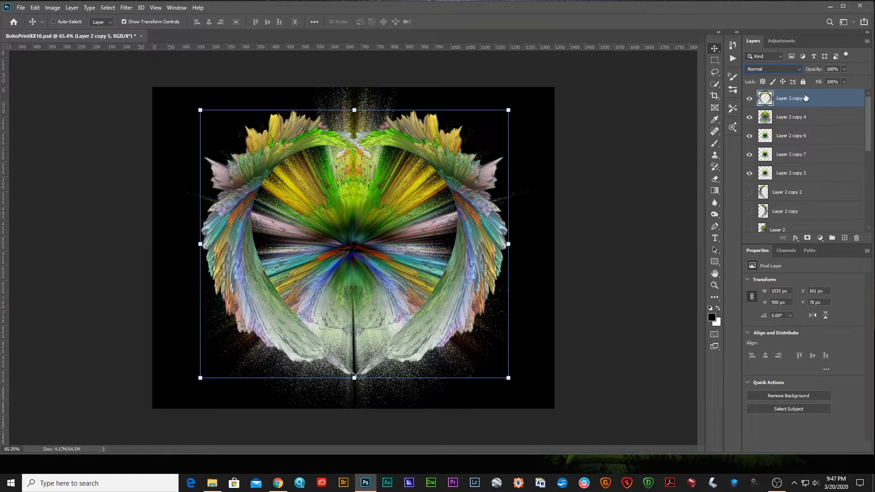
pyautogui.hotkey('ctrl', 'j')
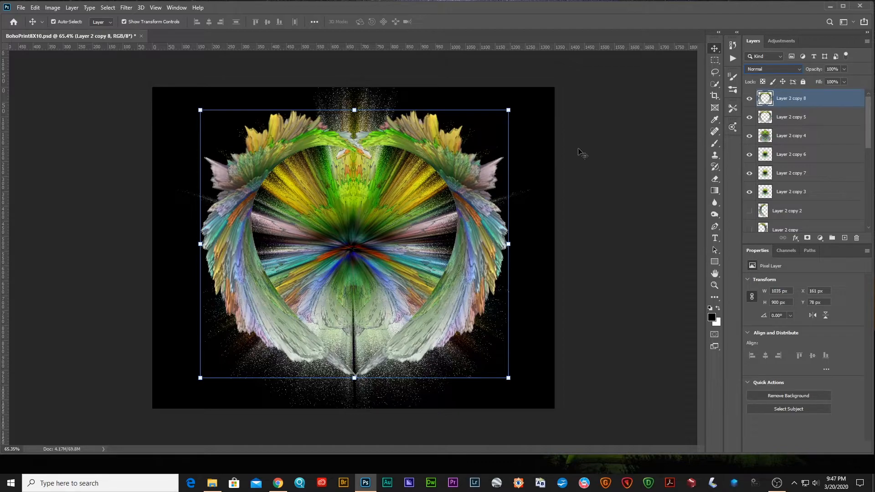
pyautogui.moveTo(508, 111); pyautogui.dragTo(505, 112)
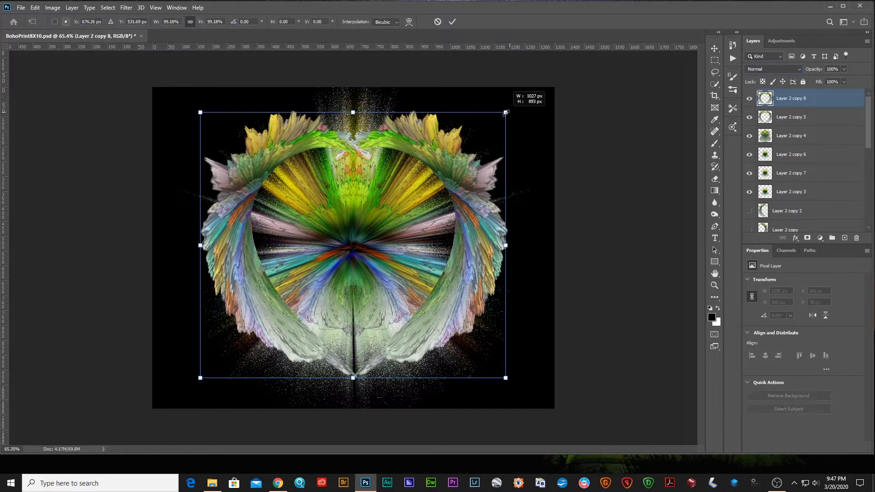
pyautogui.moveTo(505, 112); pyautogui.dragTo(500, 115)
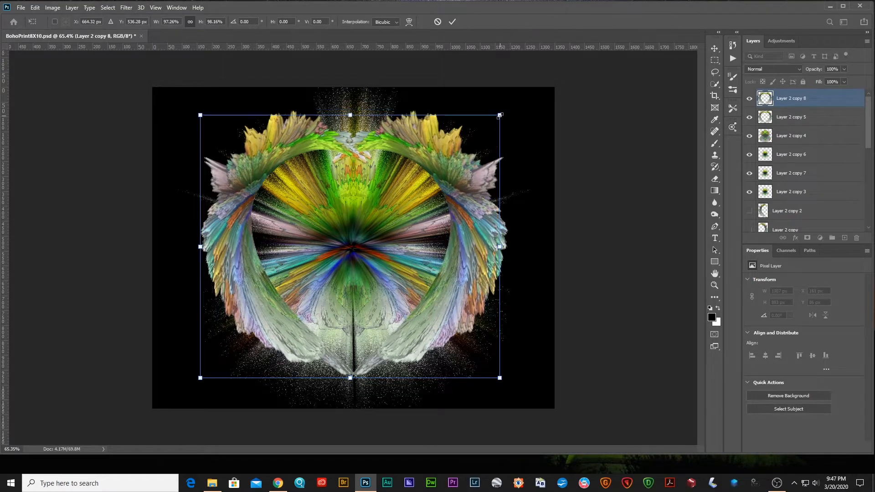
pyautogui.hotkey('ctrl', 'z')
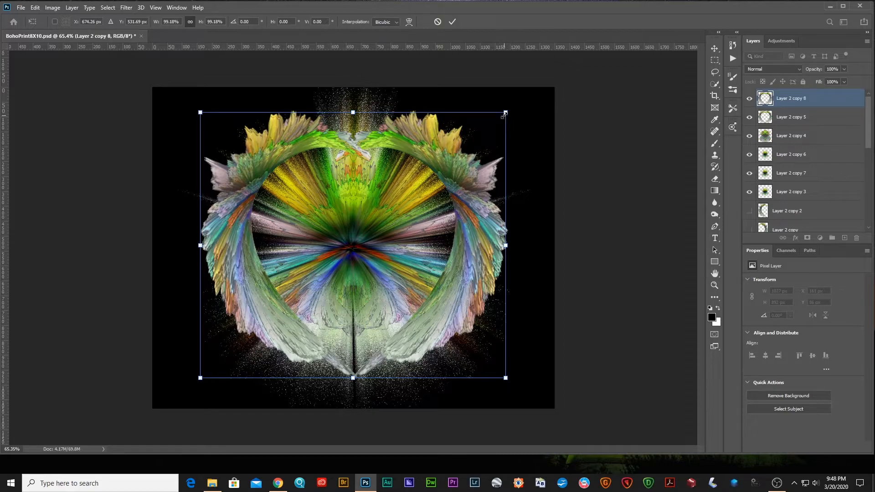
pyautogui.moveTo(505, 111); pyautogui.dragTo(414, 132)
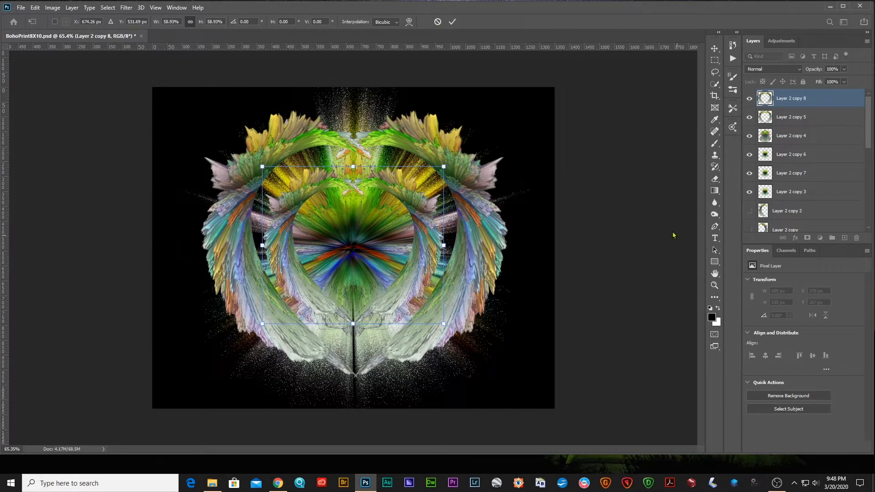
pyautogui.click(715, 250)
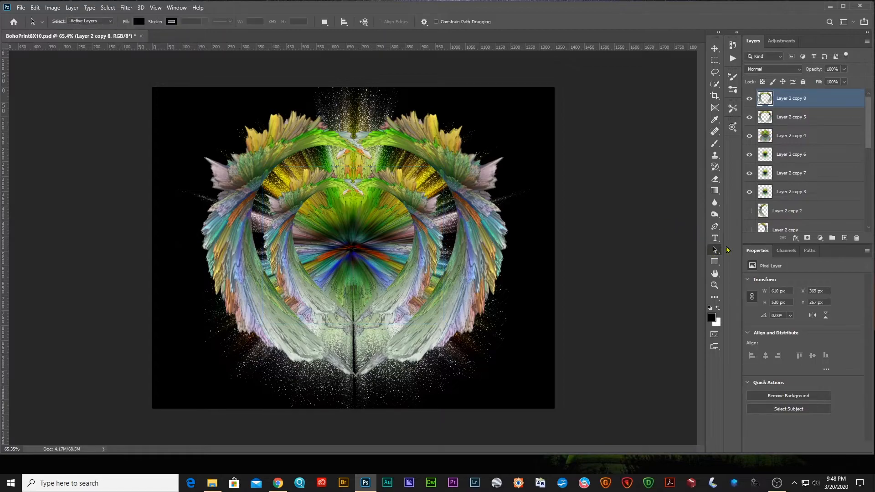
# Step: Add a Hue/Saturation adjustment clipped to the small inner heart with hue -127, saturation +58 and lightness -9
pyautogui.click(820, 239)
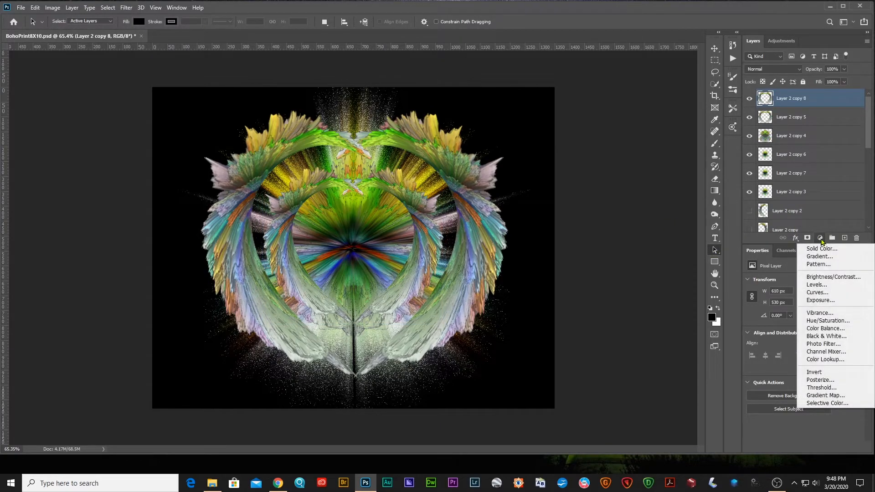
pyautogui.click(819, 321)
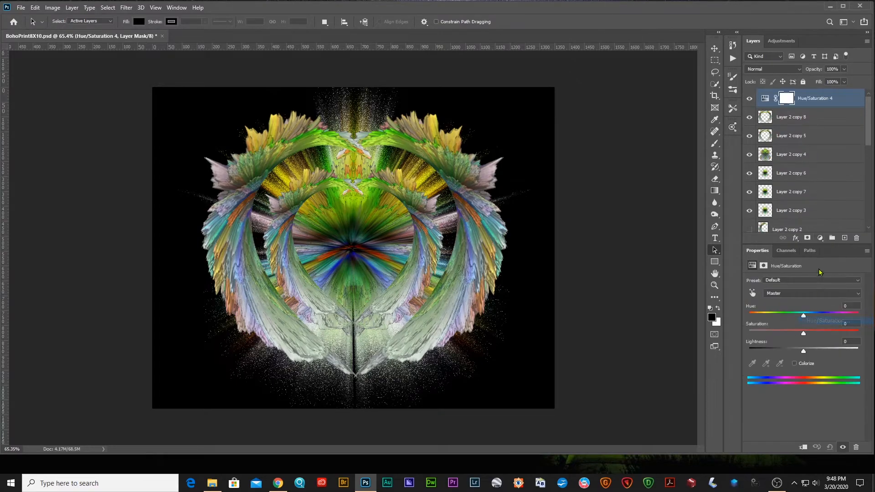
pyautogui.keyDown('alt'); pyautogui.click(773, 109); pyautogui.keyUp('alt')
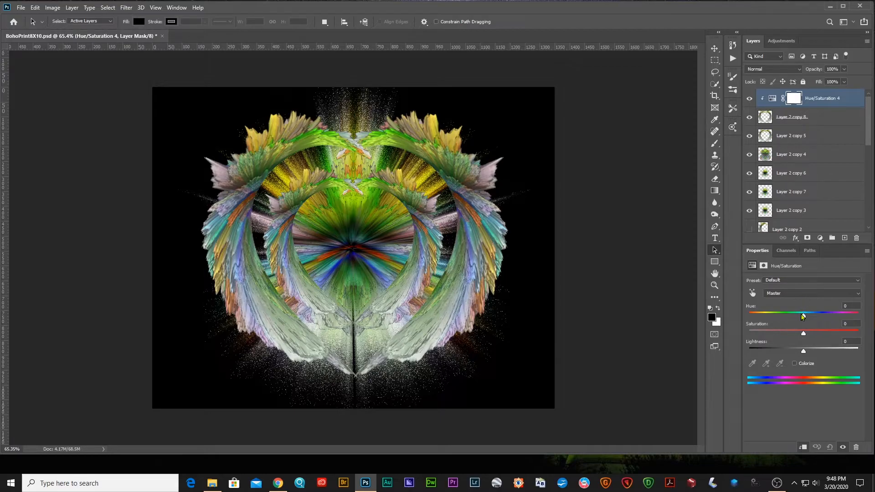
pyautogui.moveTo(803, 317); pyautogui.dragTo(767, 310)
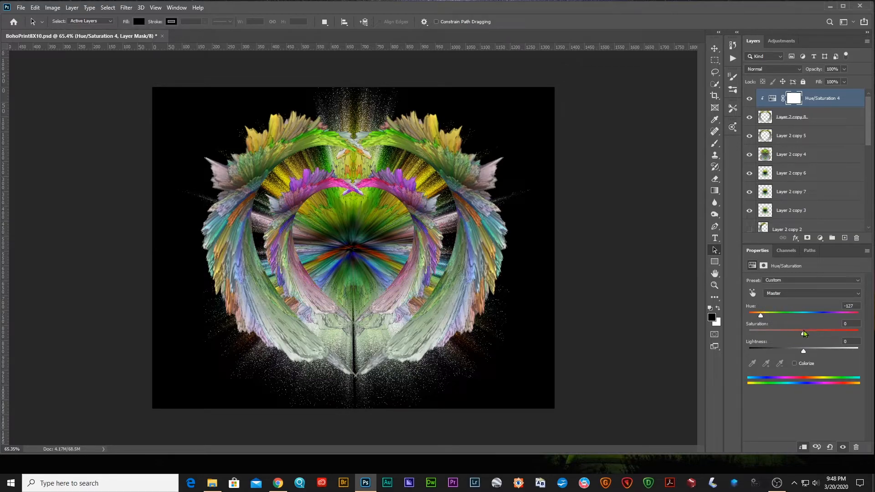
pyautogui.moveTo(804, 335)
pyautogui.mouseDown()
pyautogui.moveTo(837, 336)
pyautogui.moveTo(808, 352)
pyautogui.moveTo(822, 350)
pyautogui.moveTo(800, 349)
pyautogui.mouseUp()
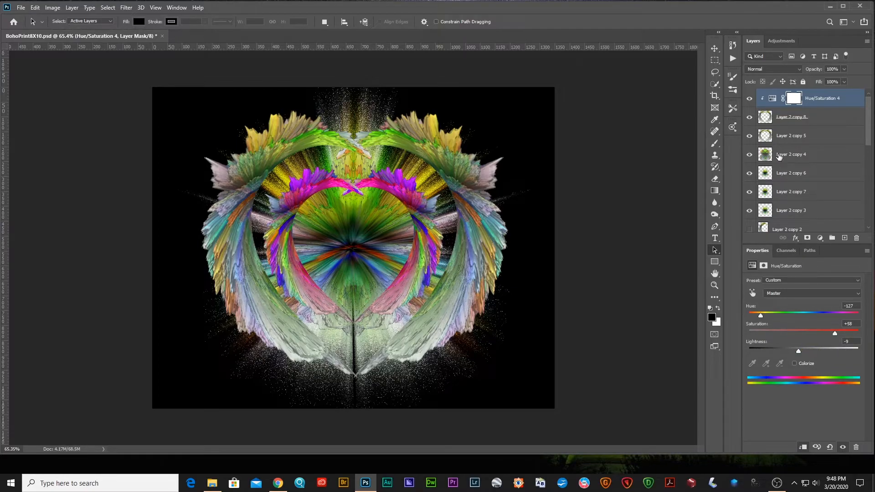
# Step: Stretch the outer heart frame on Layer 2 copy 5 downward to about 102.7% of its height, keeping its width
pyautogui.click(814, 117)
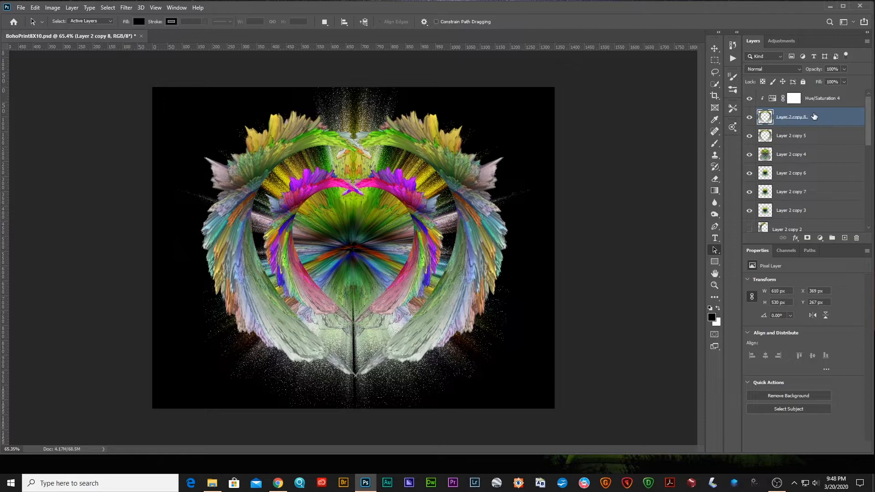
pyautogui.click(817, 134)
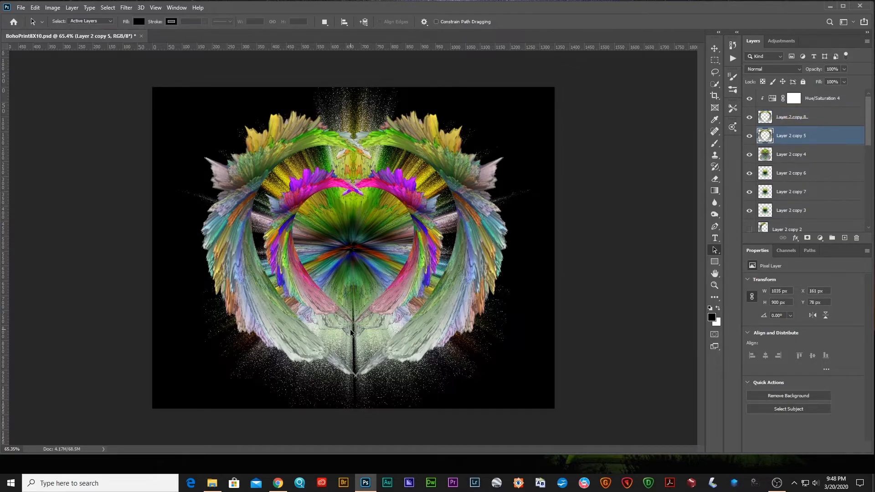
pyautogui.press('v')
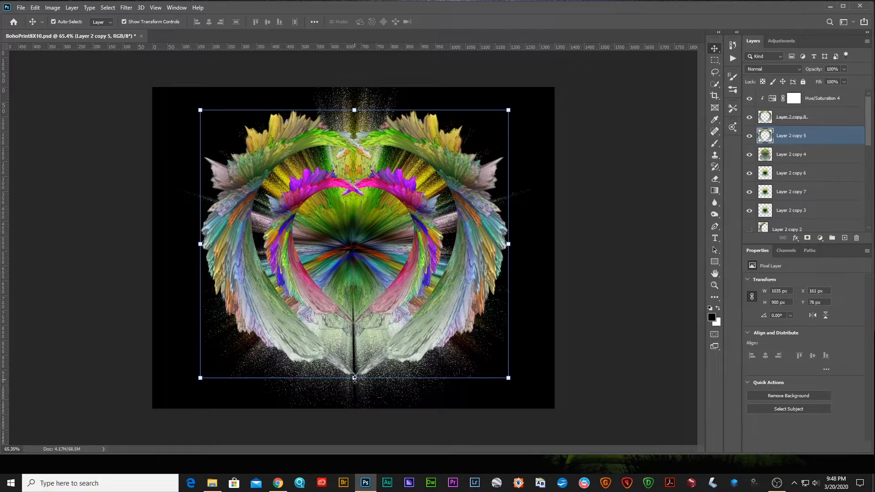
pyautogui.moveTo(354, 378)
pyautogui.mouseDown()
pyautogui.moveTo(355, 370)
pyautogui.moveTo(354, 386)
pyautogui.mouseUp()
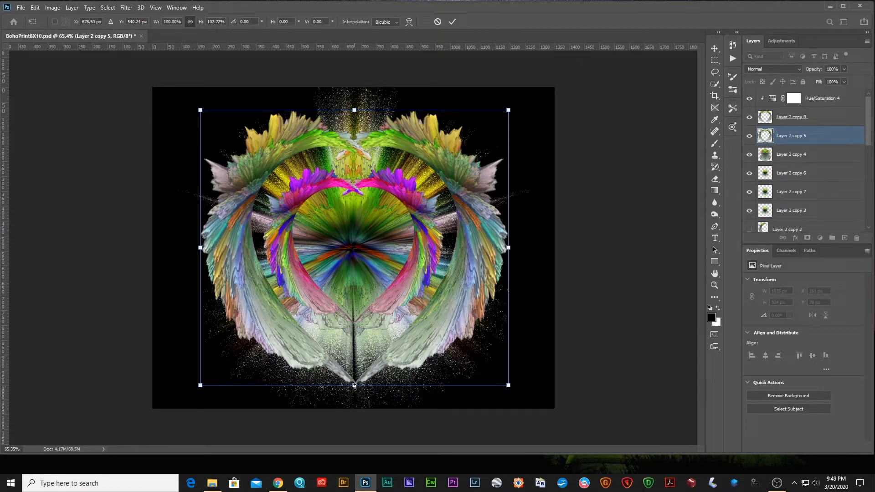
pyautogui.click(715, 249)
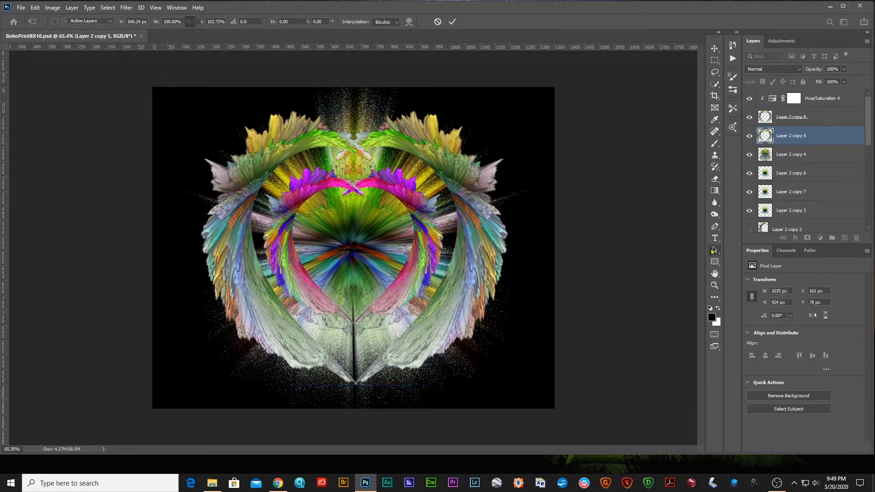
# Step: Add a Vibrance adjustment above Layer 2 copy 5 with vibrance +43 and saturation +25
pyautogui.click(819, 238)
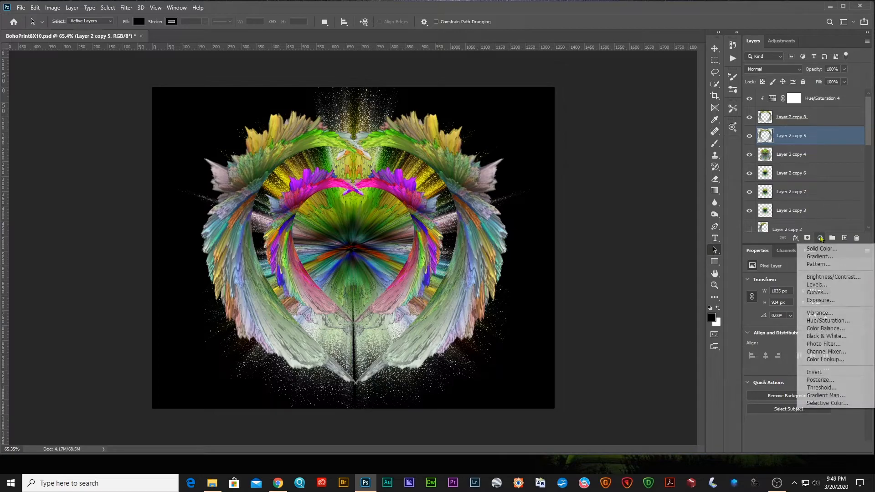
pyautogui.click(818, 313)
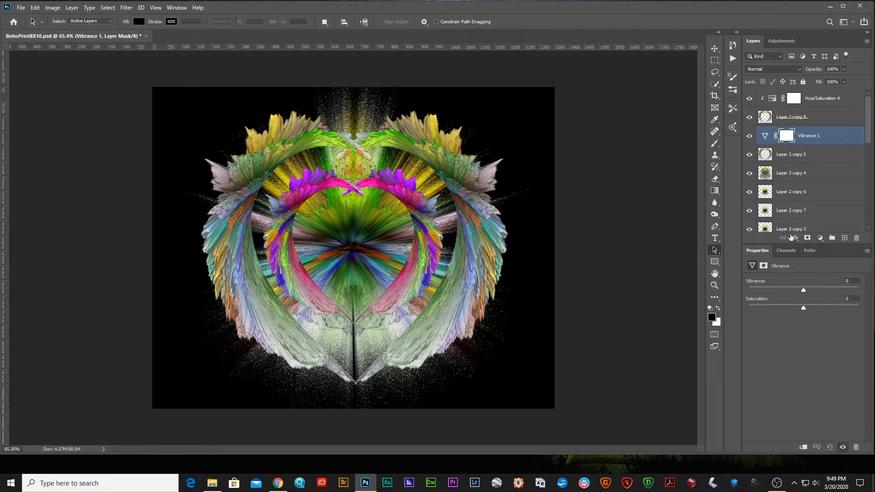
pyautogui.moveTo(803, 292); pyautogui.dragTo(830, 289)
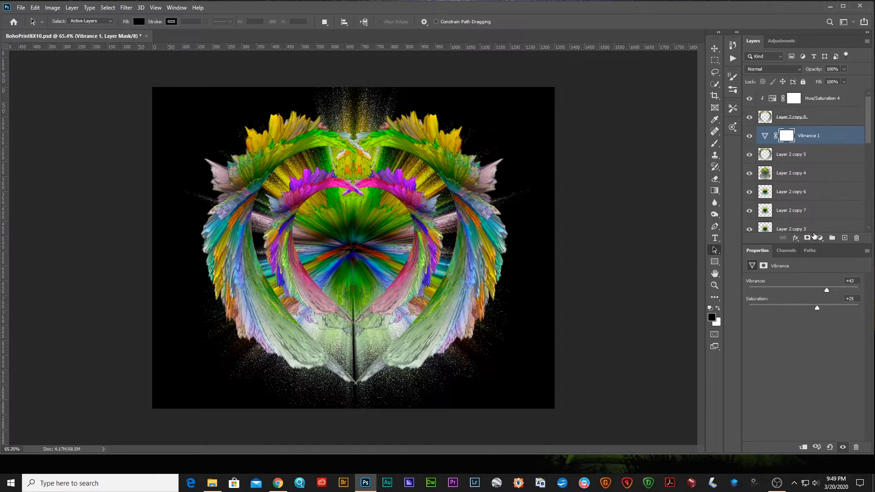
# Step: Add a Hue/Saturation adjustment with hue +115, saturation +31 and lightness -13, clipping it and the Vibrance adjustment to Layer 2 copy 5
pyautogui.click(820, 237)
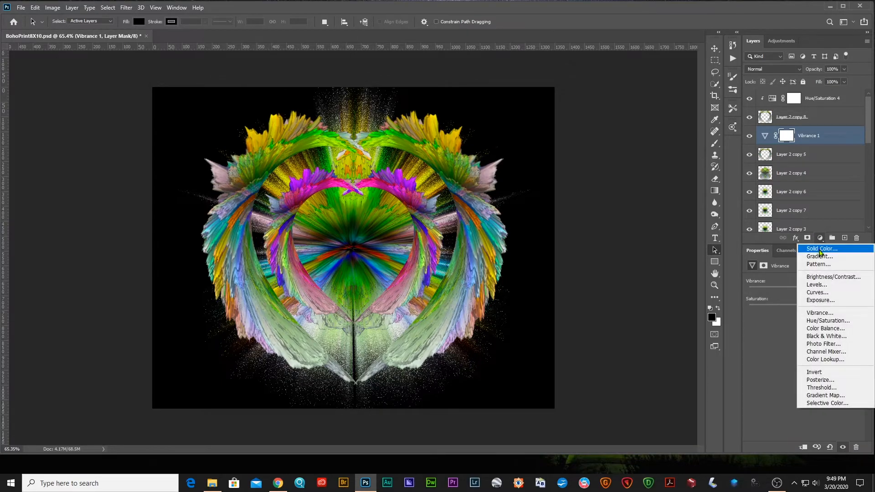
pyautogui.click(825, 321)
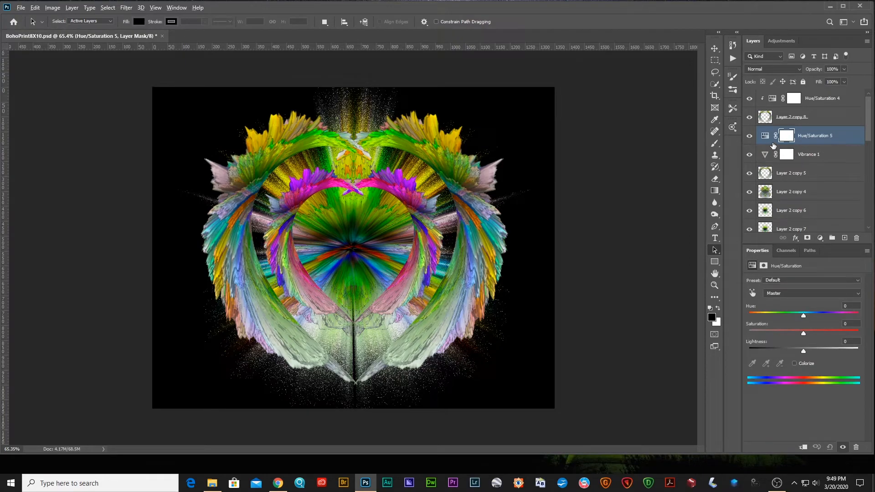
pyautogui.keyDown('alt'); pyautogui.click(783, 145); pyautogui.keyUp('alt')
pyautogui.moveTo(804, 318); pyautogui.dragTo(833, 315)
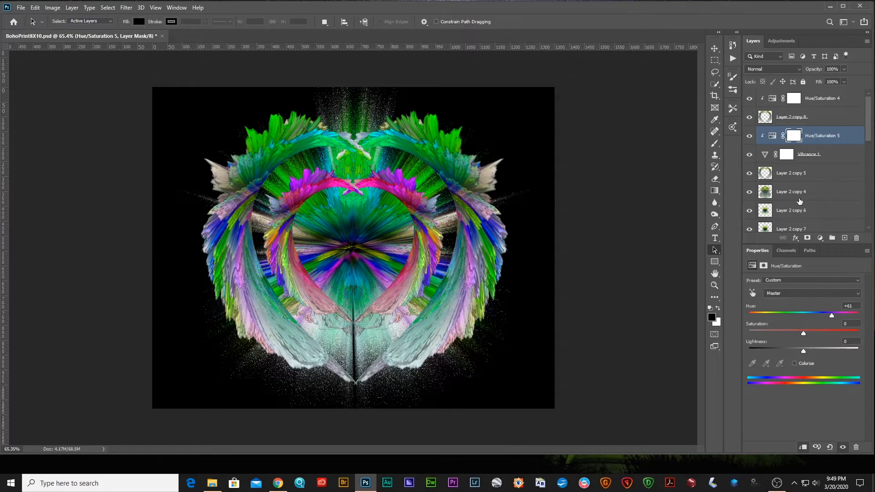
pyautogui.keyDown('alt'); pyautogui.click(771, 161); pyautogui.keyUp('alt')
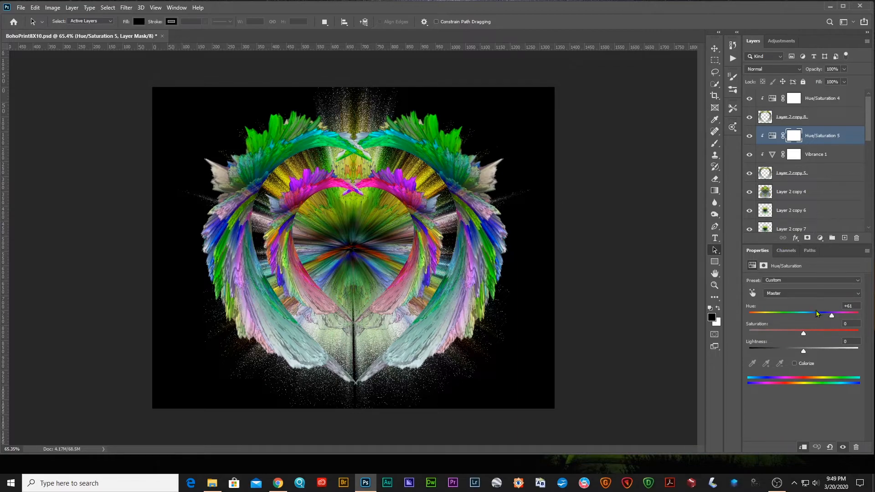
pyautogui.moveTo(832, 318); pyautogui.dragTo(796, 352)
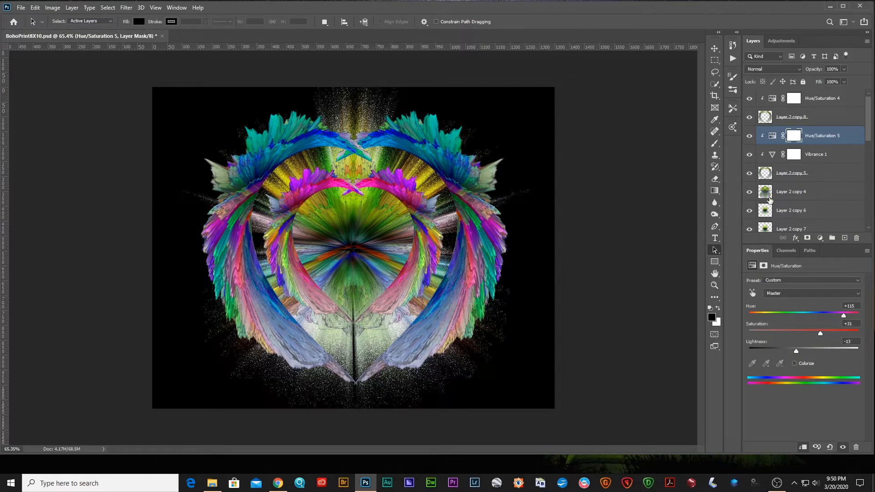
# Step: Isolate the Background layer to compare the original photo with the artwork, and restore the other layers' visibility
pyautogui.click(845, 100)
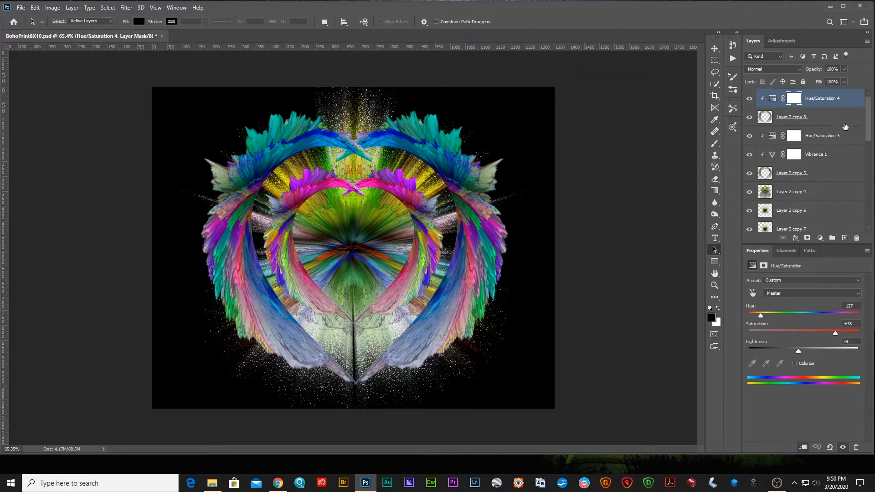
pyautogui.scroll(-6, 839, 150)
pyautogui.scroll(-4, 840, 150)
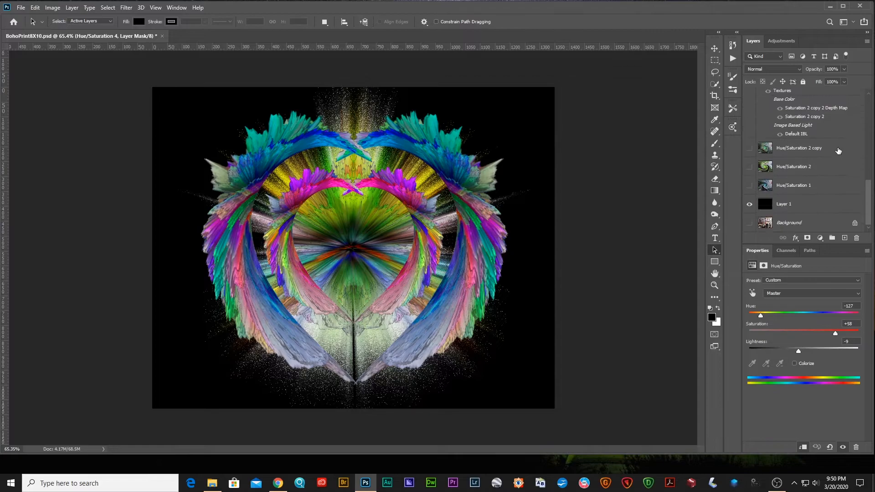
pyautogui.click(750, 224)
pyautogui.keyDown('alt'); pyautogui.click(749, 223); pyautogui.keyUp('alt')
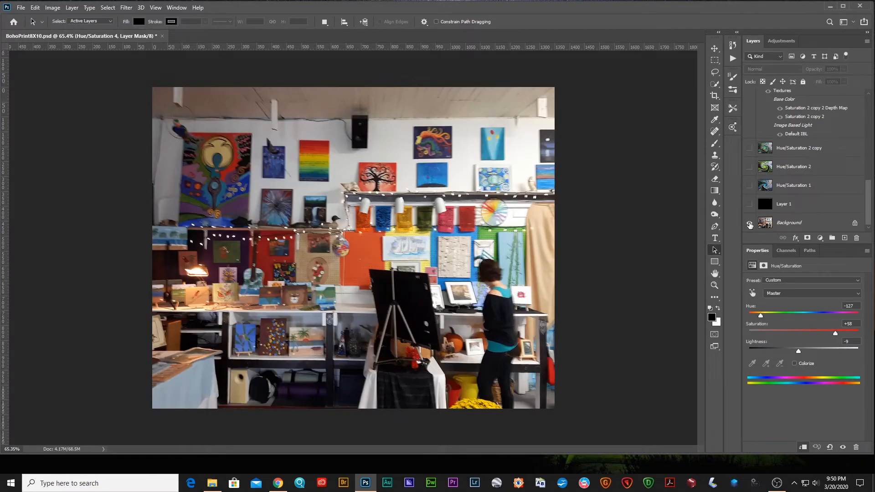
pyautogui.keyDown('alt'); pyautogui.click(750, 224); pyautogui.keyUp('alt')
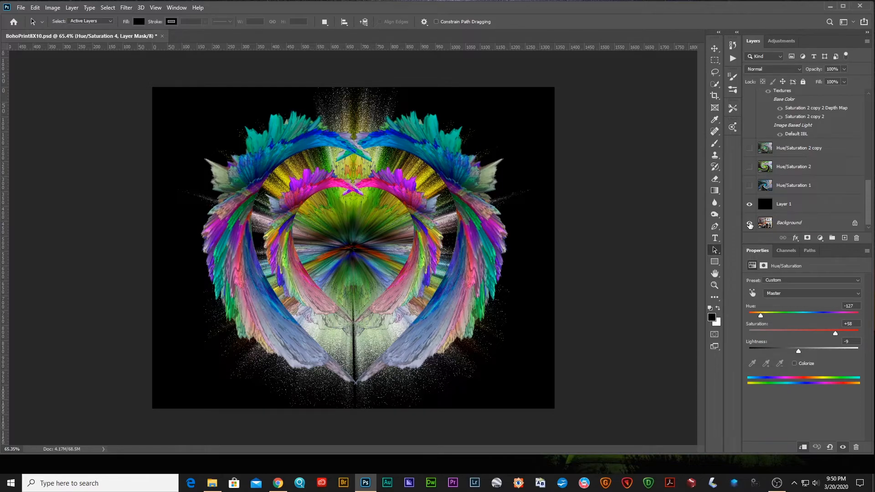
# Step: Stamp all visible layers into a new merged layer above Hue/Saturation 4 at the top of the layer stack
pyautogui.scroll(10, 749, 225)
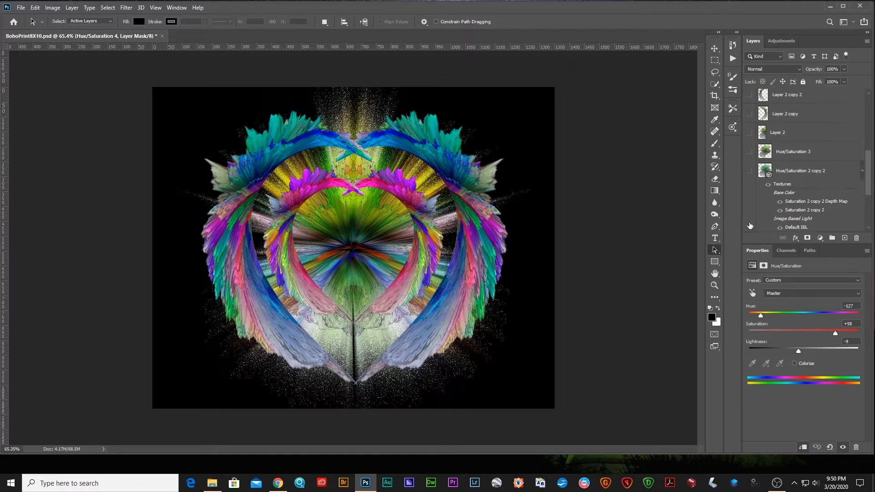
pyautogui.scroll(3, 750, 224)
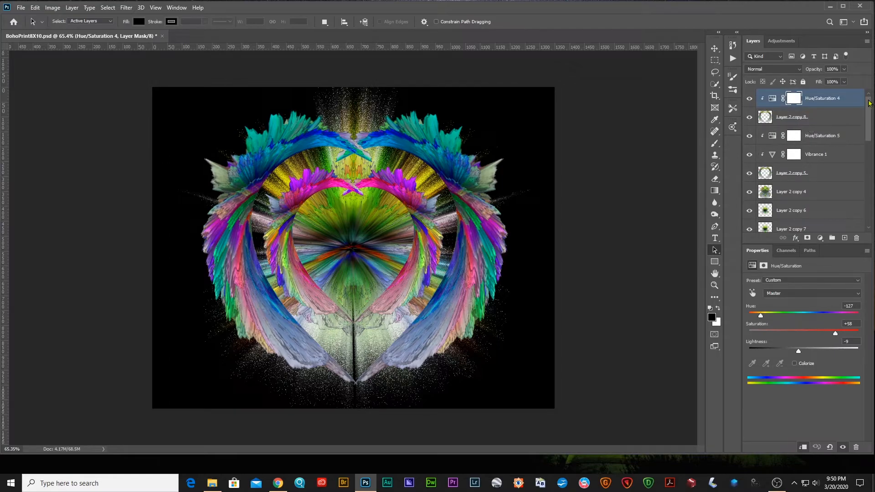
pyautogui.click(850, 100)
pyautogui.hotkey('ctrl', 'shift', 'alt', 'e')
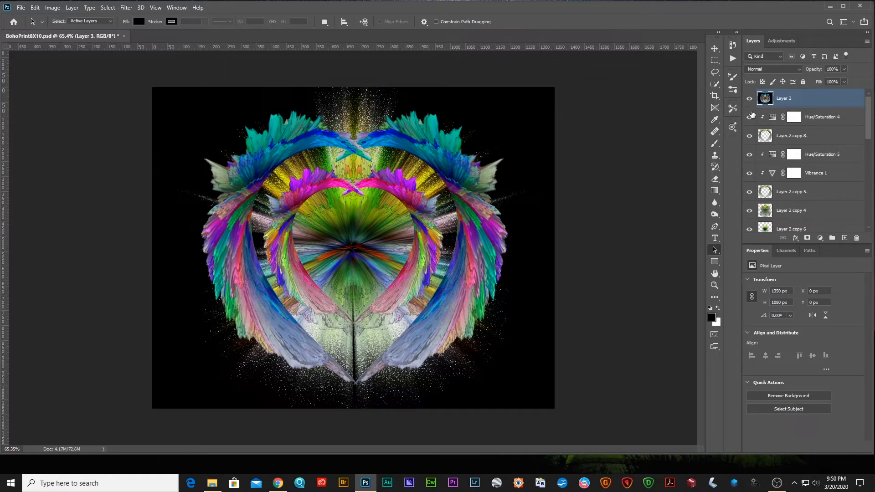
# Step: Check the document's Image Size settings and Convert to Profile options without applying any change
pyautogui.click(53, 7)
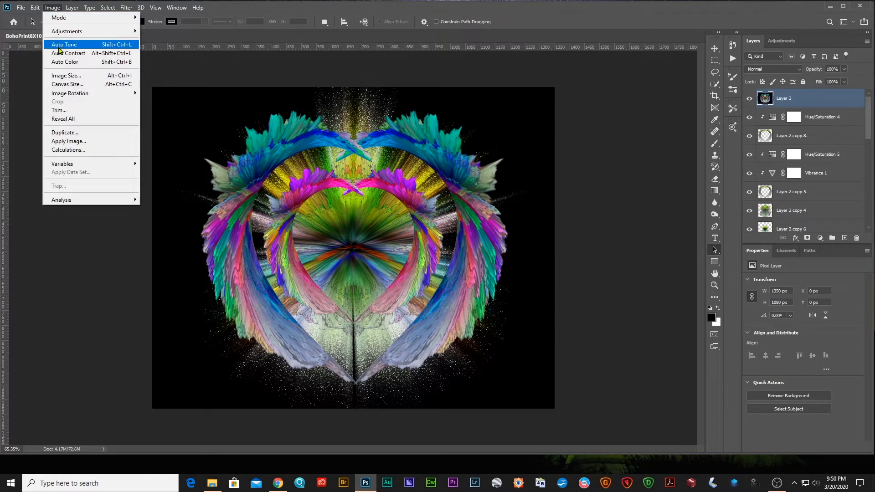
pyautogui.click(64, 76)
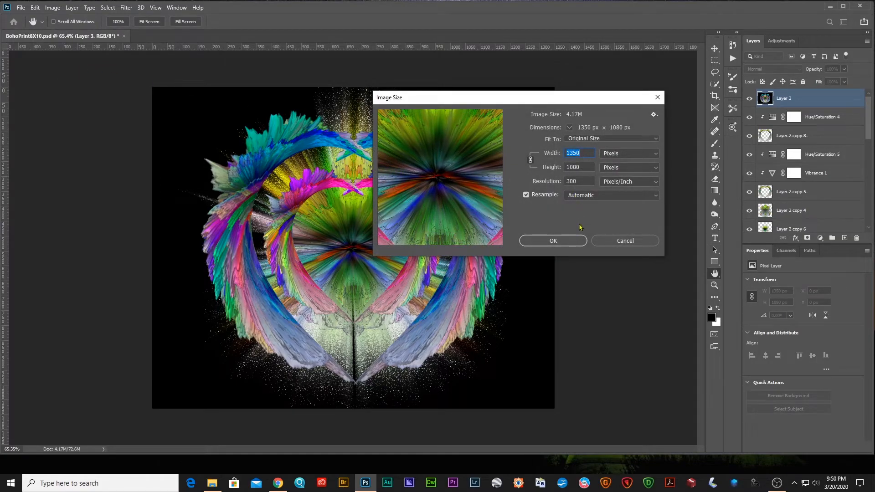
pyautogui.click(607, 241)
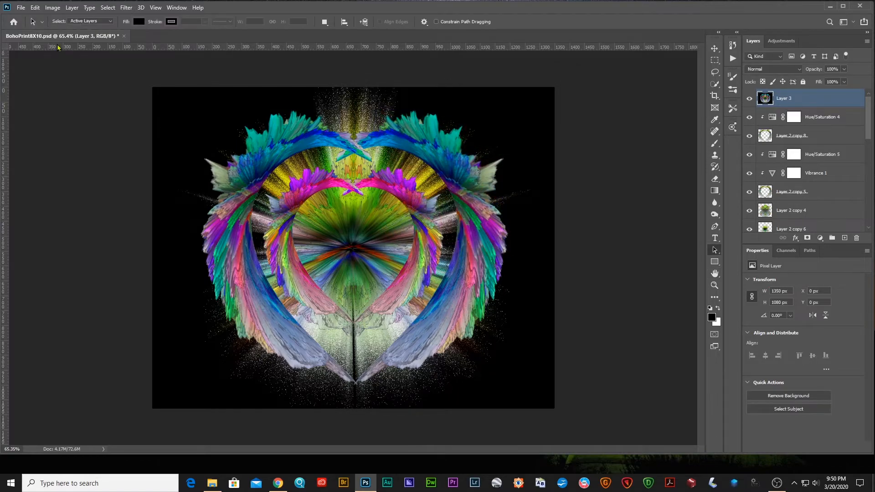
pyautogui.click(35, 8)
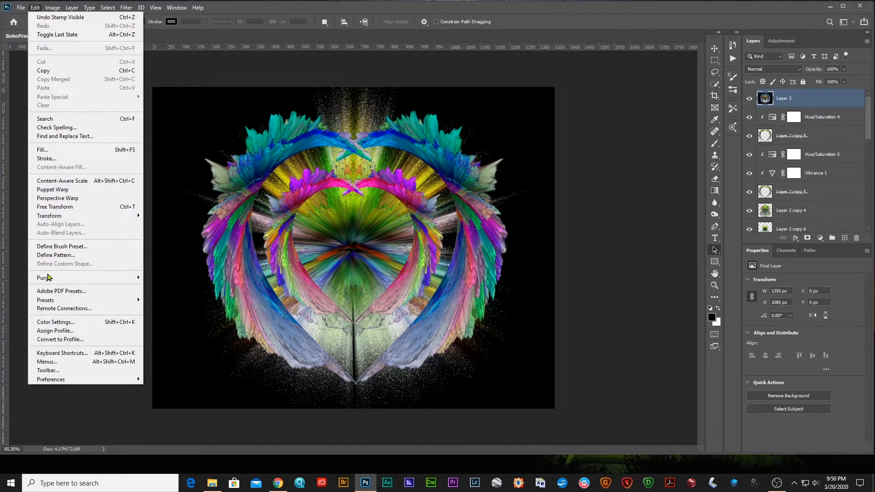
pyautogui.click(53, 339)
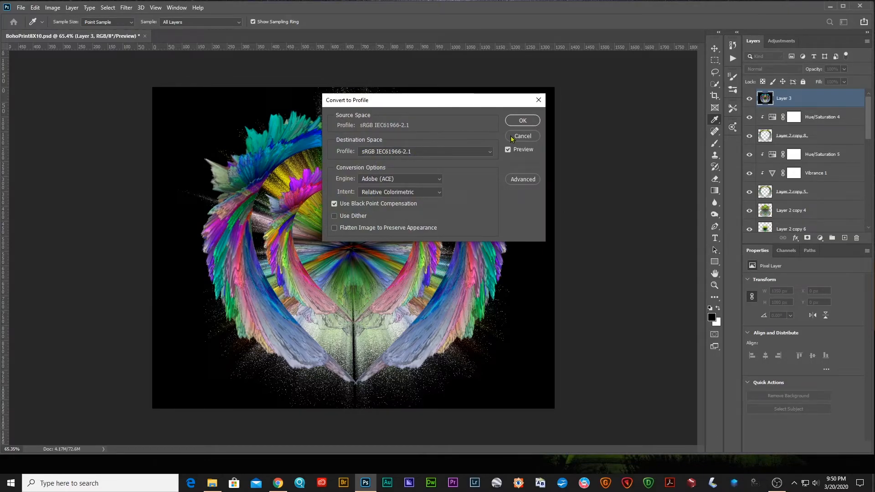
pyautogui.click(523, 136)
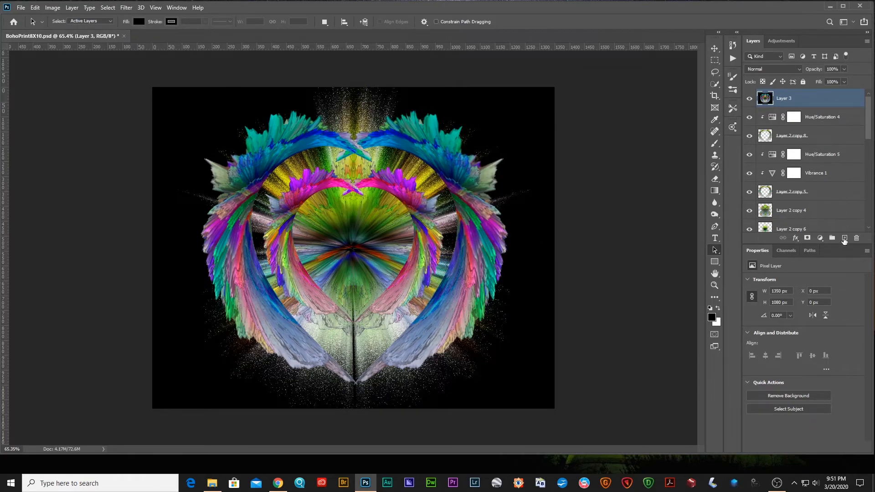
# Step: On a new top layer, stroke the whole canvas edge with a centred 6 px yellow (#e2f11f) border sampled from the artwork, and deselect
pyautogui.click(844, 238)
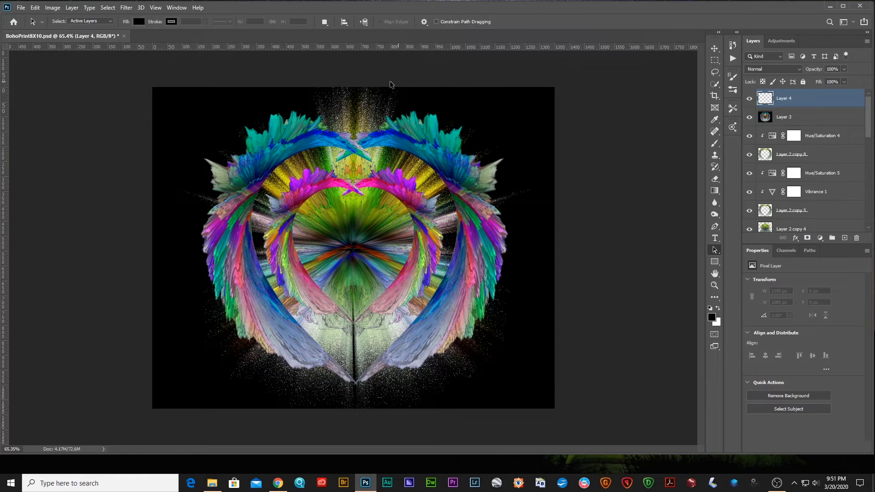
pyautogui.click(108, 7)
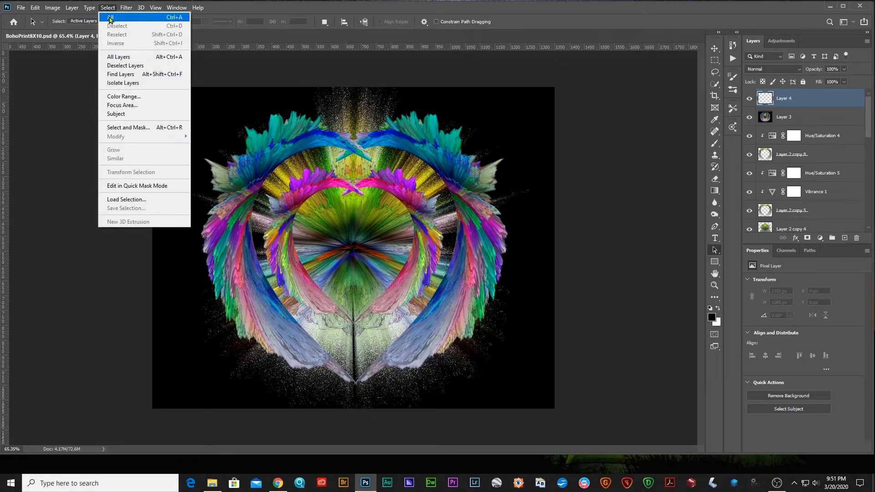
pyautogui.click(110, 17)
pyautogui.click(35, 7)
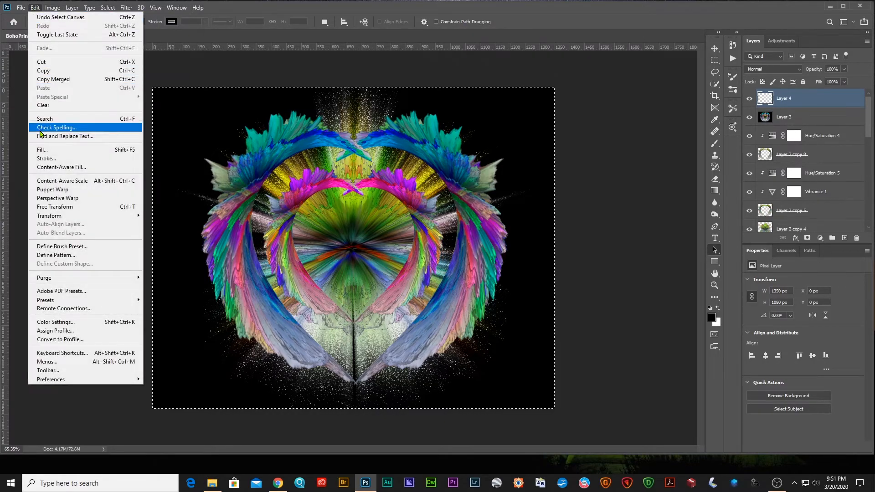
pyautogui.click(46, 159)
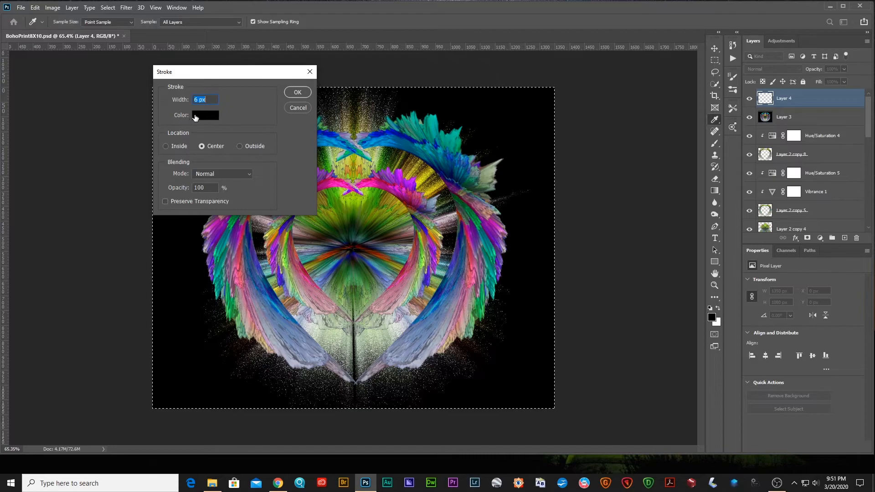
pyautogui.click(196, 116)
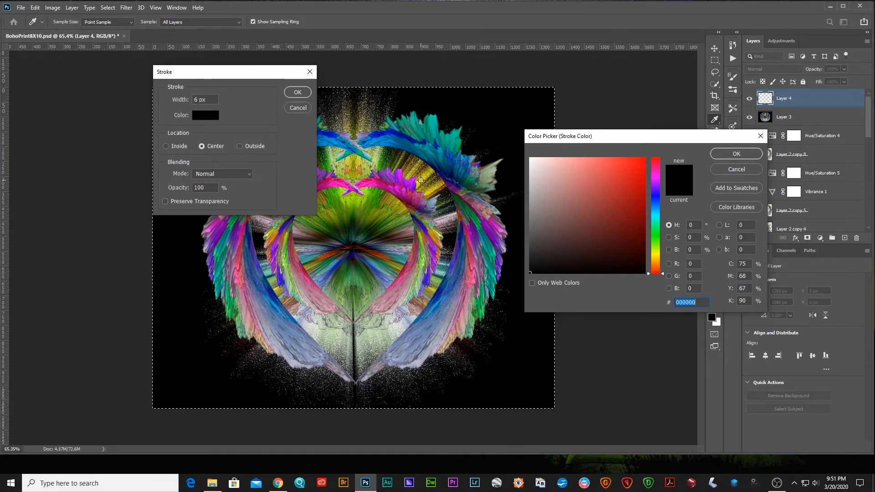
pyautogui.click(420, 181)
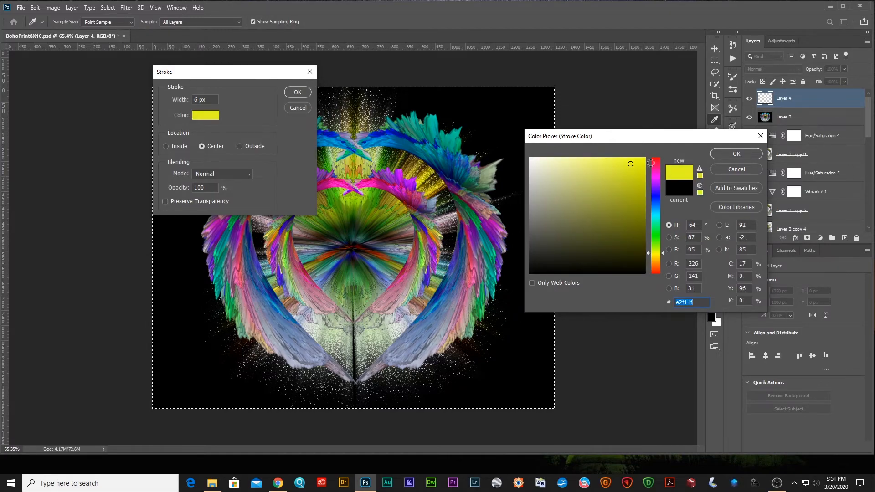
pyautogui.click(719, 155)
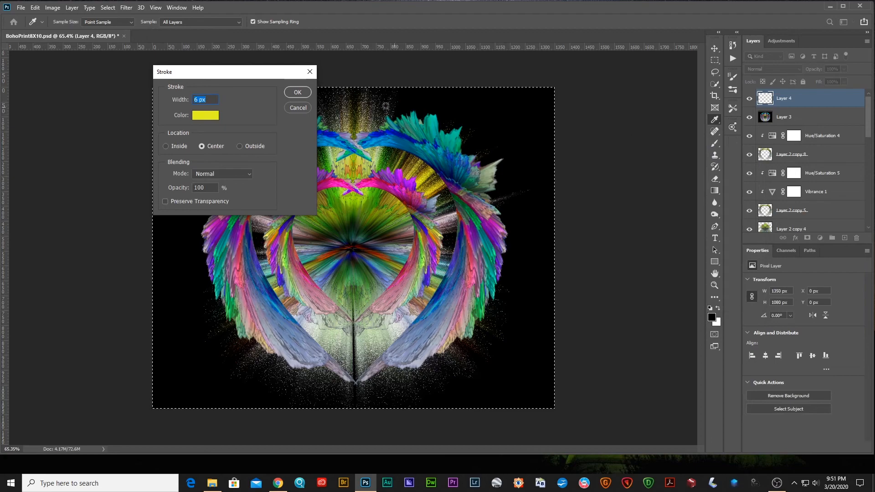
pyautogui.click(300, 93)
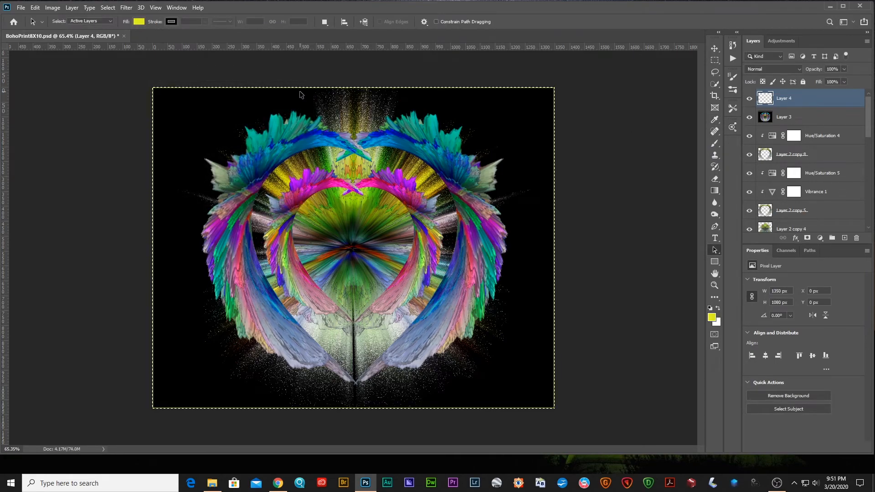
pyautogui.hotkey('ctrl', 'd')
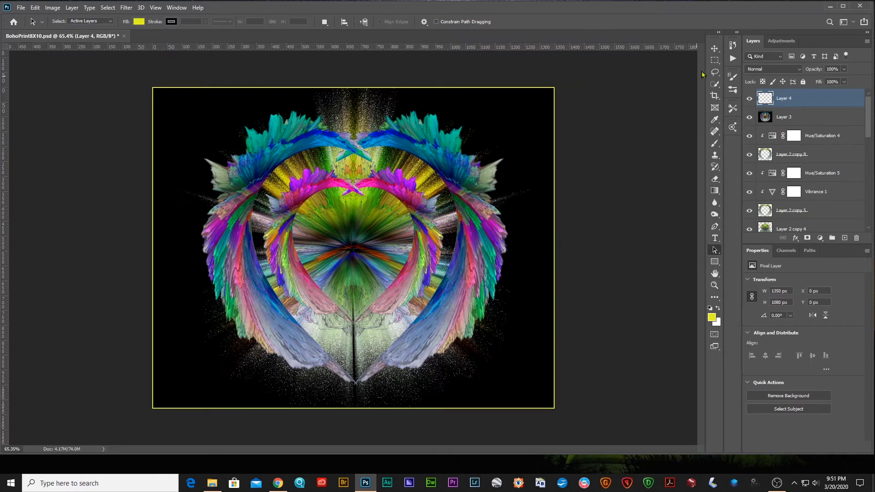
# Step: Scale the yellow border on Layer 4 proportionally to 98% about its centre
pyautogui.click(714, 49)
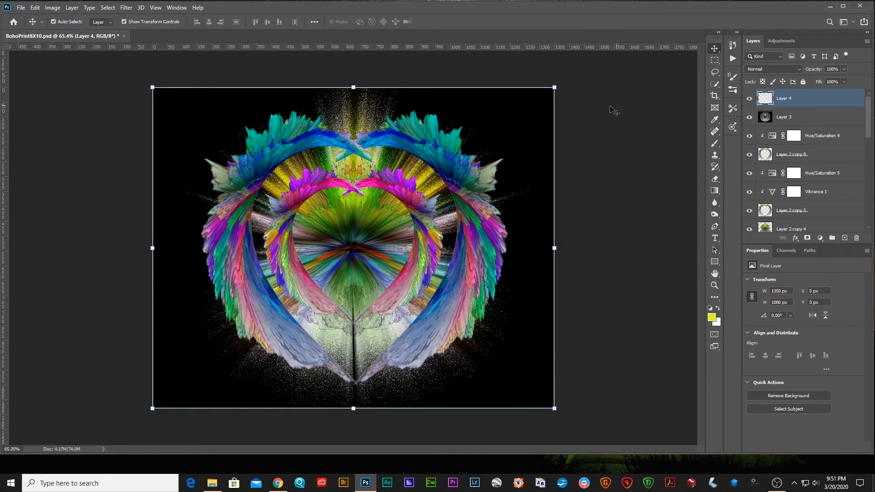
pyautogui.click(555, 87)
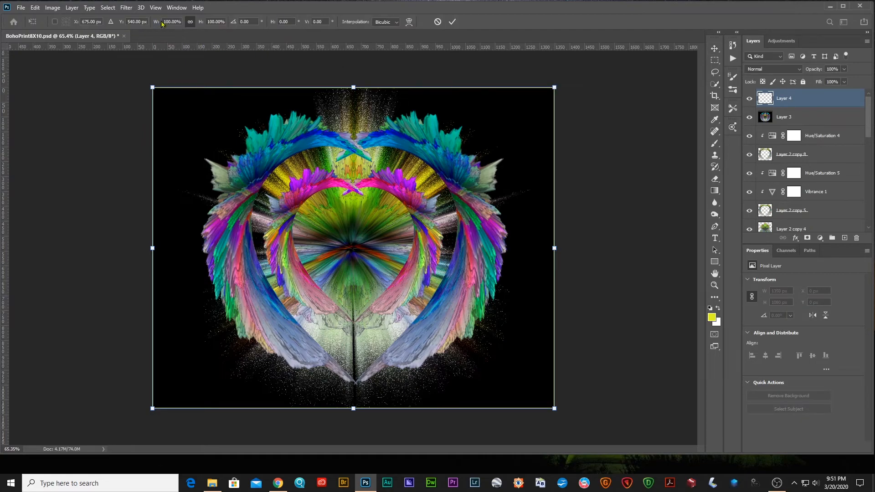
pyautogui.click(172, 21)
pyautogui.write('98')
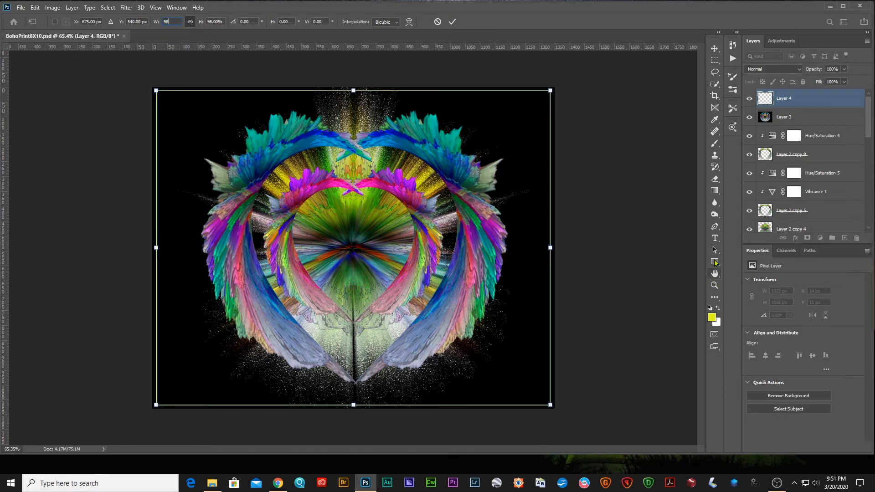
pyautogui.click(715, 254)
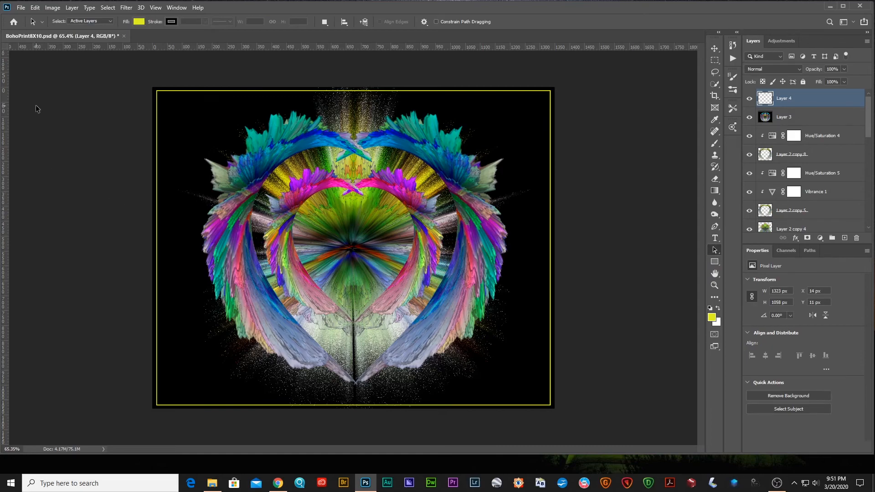
# Step: Save the layered document, and save a JPEG copy named "creative 3" in the CReative folder at quality 12 with Baseline ("Standard") format
pyautogui.click(20, 8)
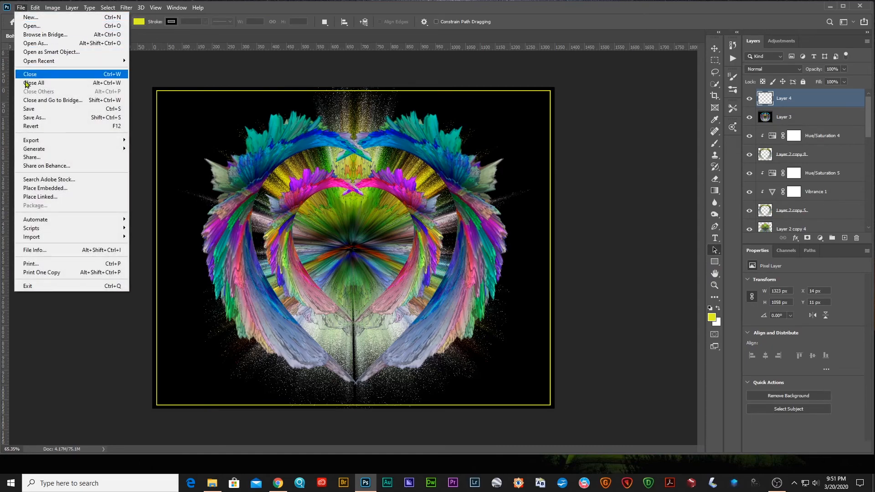
pyautogui.click(29, 109)
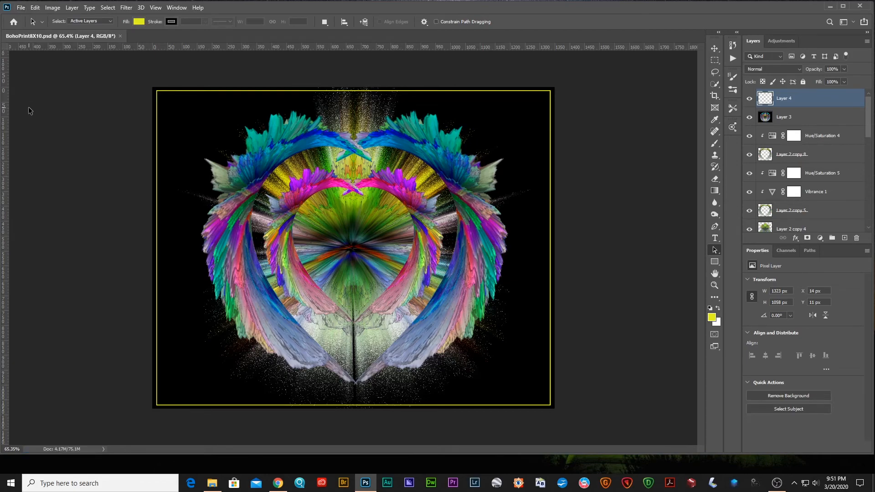
pyautogui.click(20, 8)
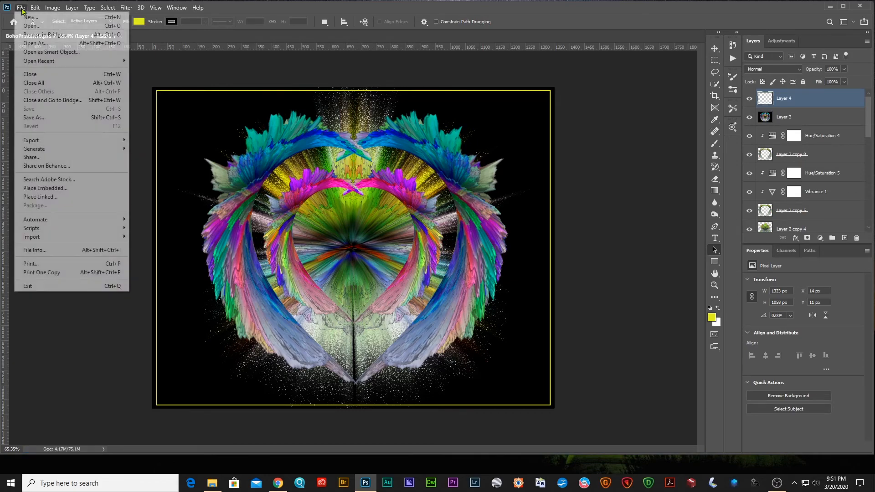
pyautogui.click(34, 118)
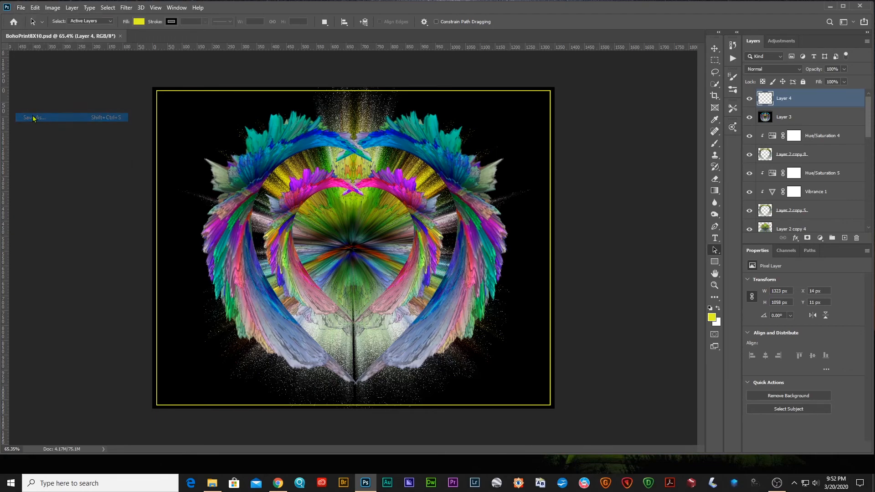
pyautogui.click(143, 212)
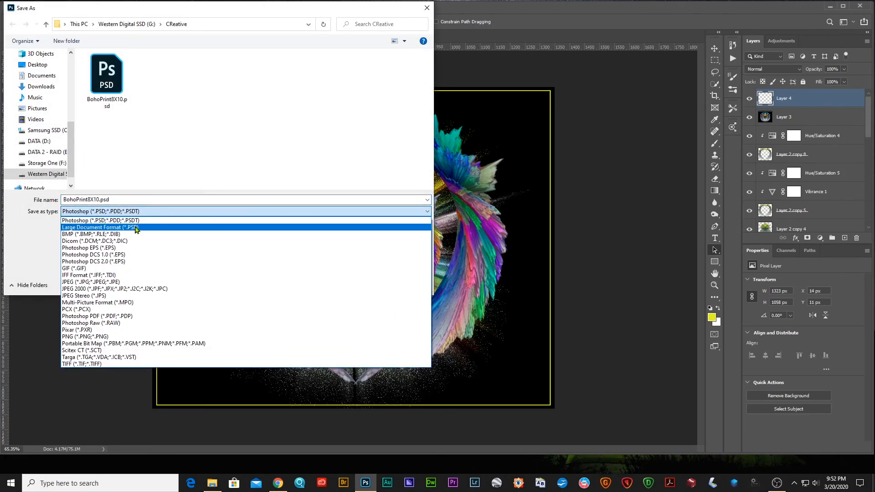
pyautogui.click(126, 282)
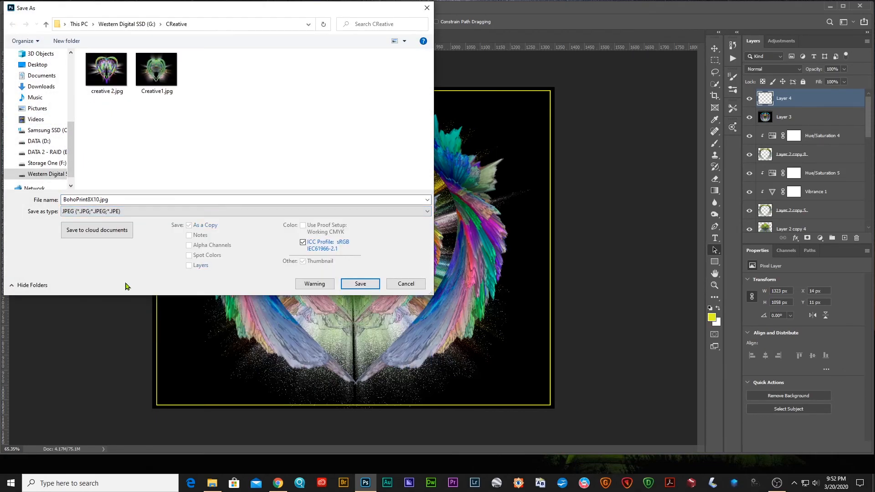
pyautogui.doubleClick(110, 201)
pyautogui.write('c')
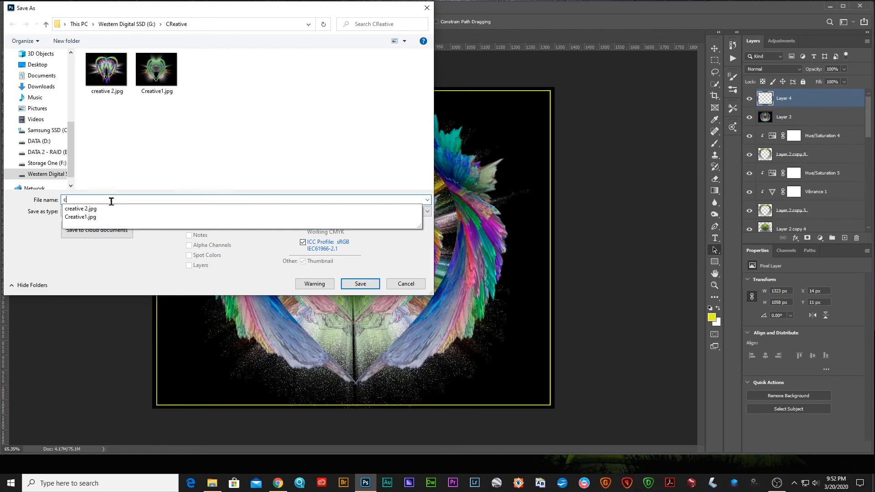
pyautogui.write('reative 3')
pyautogui.press('Return')
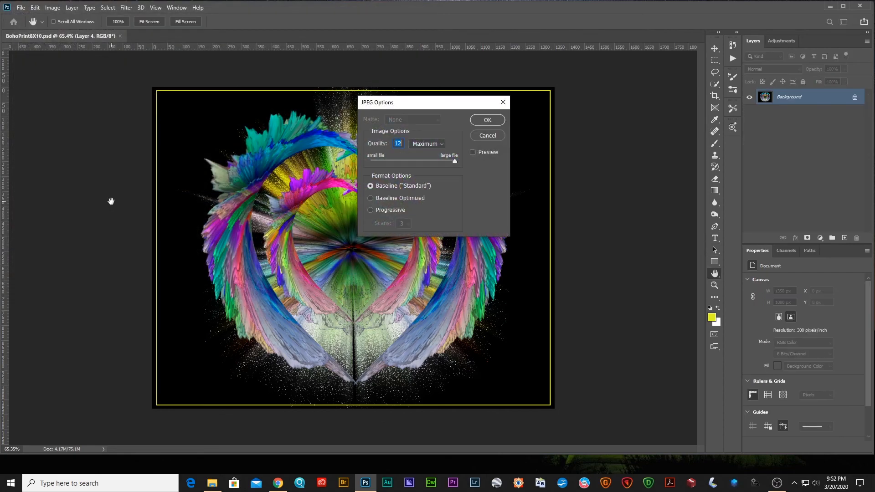
pyautogui.click(486, 122)
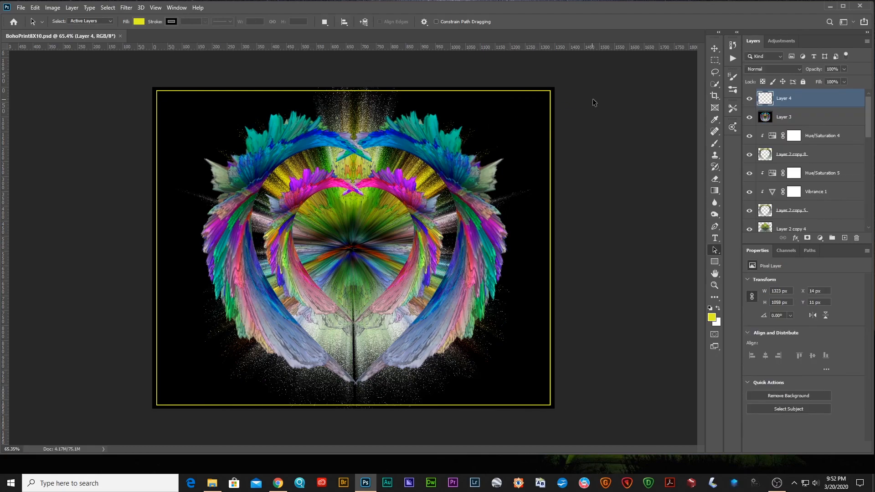